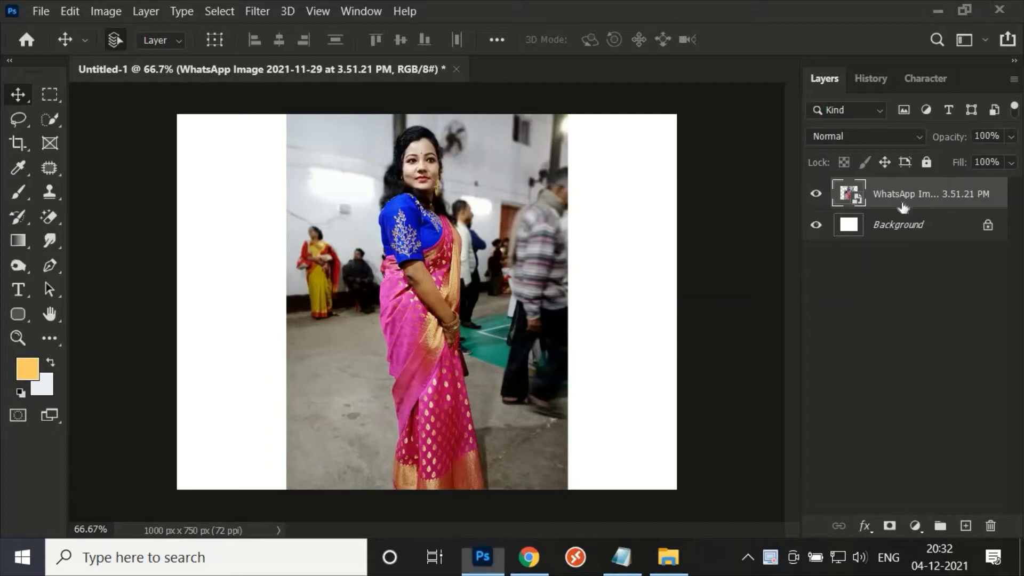
Duplicate the photo layer, rasterize the copy, hide the original, and zoom in on the woman.
key(ctrl+j)
right_click(907, 194)
click(693, 344)
click(816, 224)
key(z)
click(512, 311)
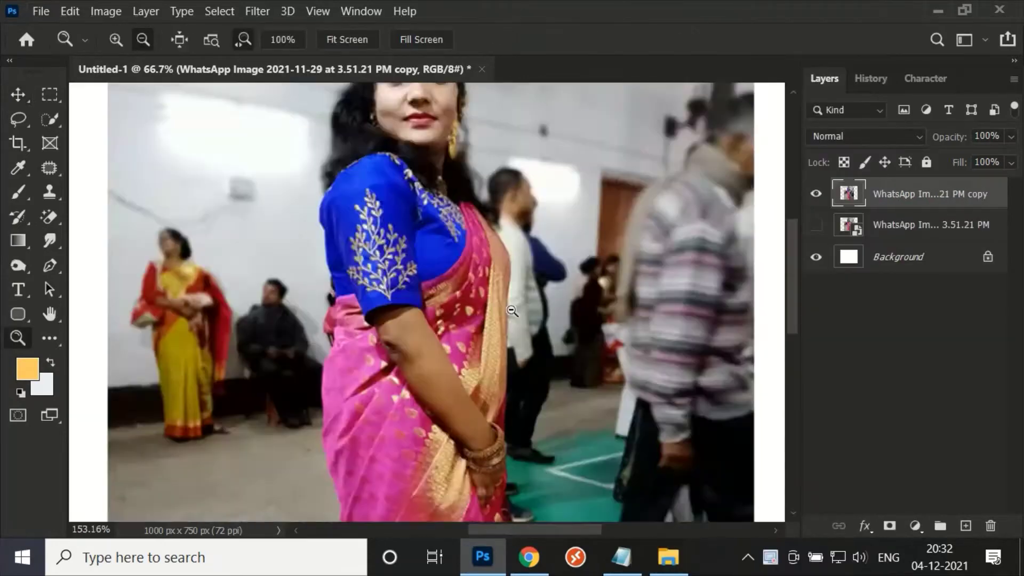
drag(513, 311, 539, 311)
Quick-select the woman from hair to saree, trimming a sliver beside the saree with a smaller brush.
key(w)
mouse_move(341, 107)
mouse_down()
mouse_move(406, 267)
mouse_move(530, 194)
mouse_move(505, 223)
mouse_up()
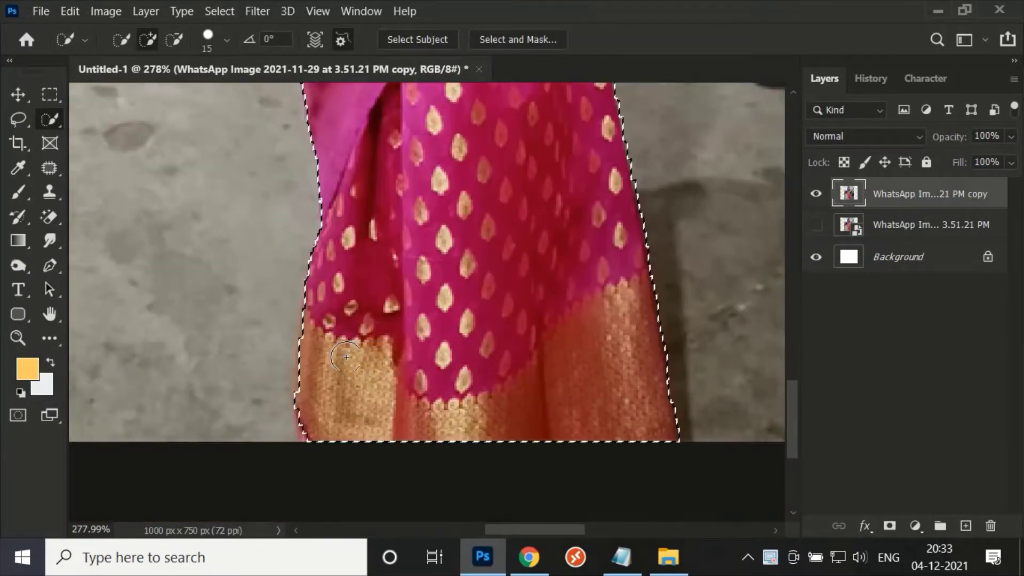
drag(506, 223, 452, 251)
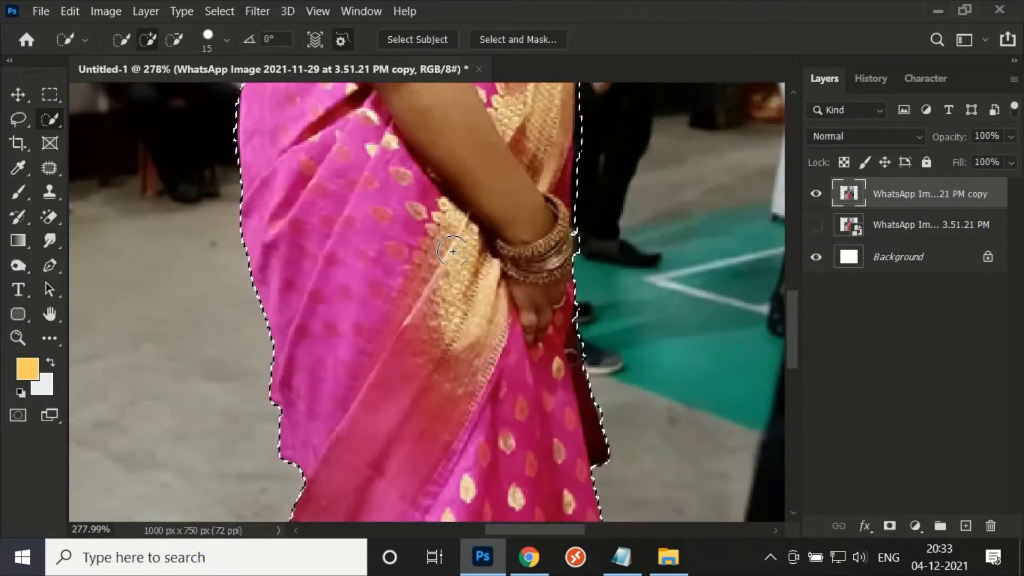
scroll(589, 331, up, 3)
key(bracketleft)
key(bracketleft)
key(bracketleft)
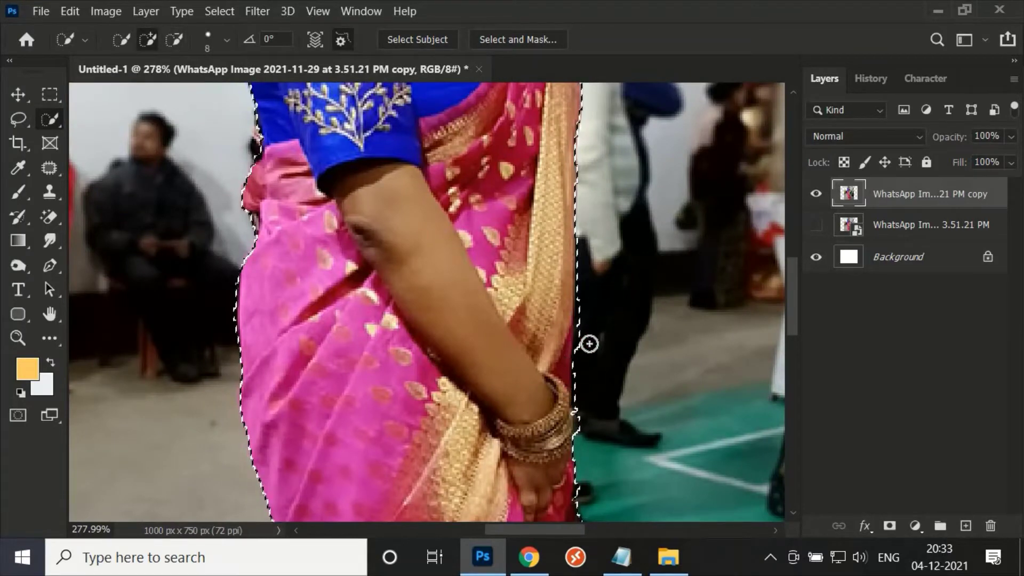
alt+click(567, 370)
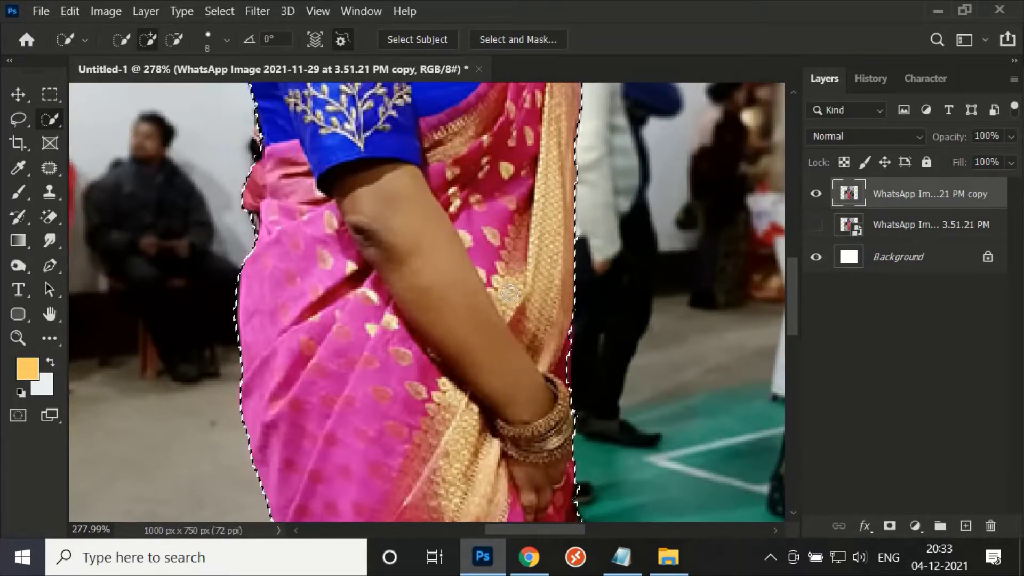
scroll(510, 292, up, 5)
scroll(435, 243, up, 3)
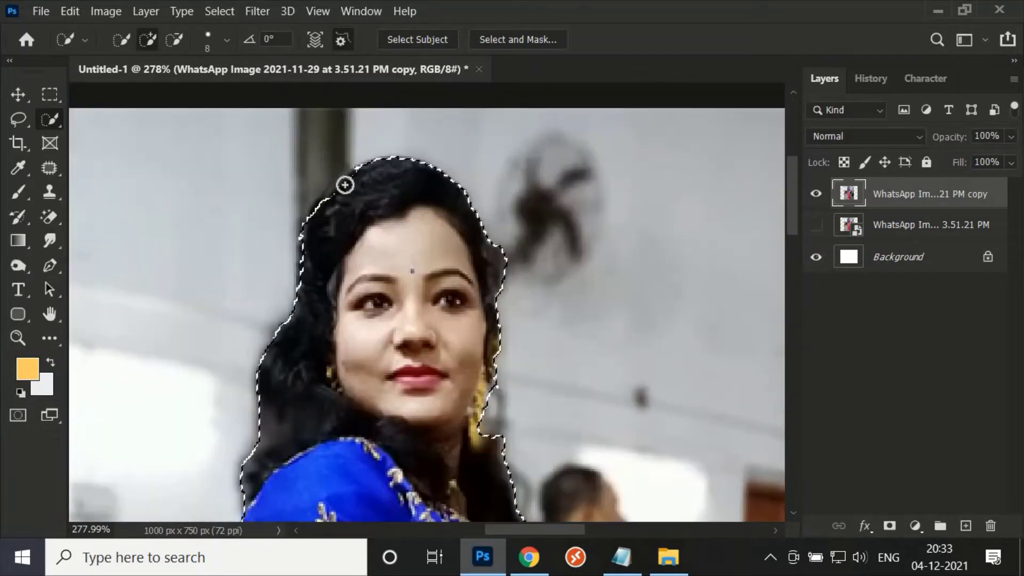
scroll(344, 185, down, 3)
click(417, 39)
click(482, 231)
click(518, 40)
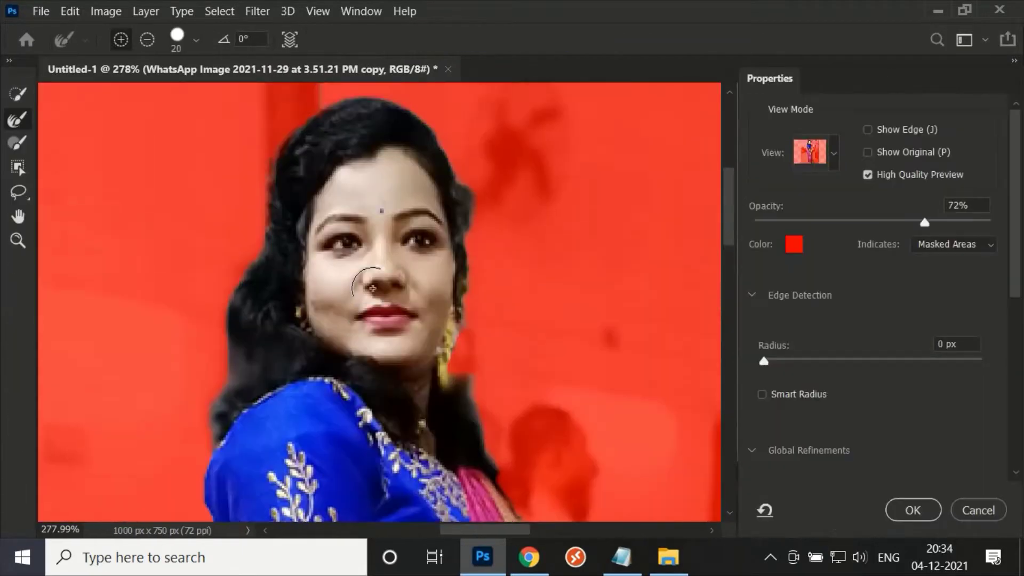
scroll(373, 288, up, 3)
scroll(206, 221, up, 3)
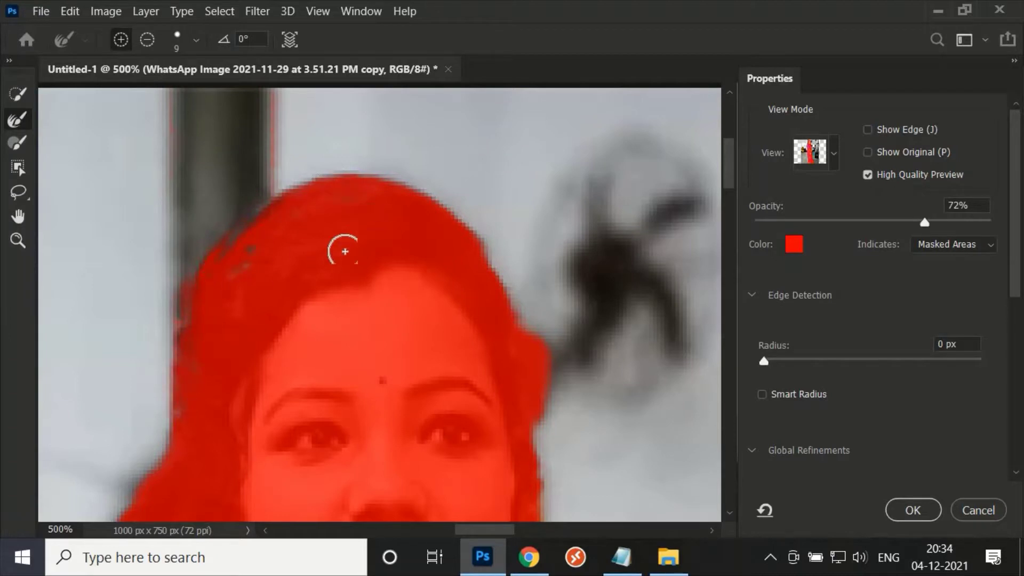
scroll(345, 251, down, 3)
mouse_move(925, 223)
mouse_down()
mouse_move(999, 222)
mouse_move(950, 222)
mouse_up()
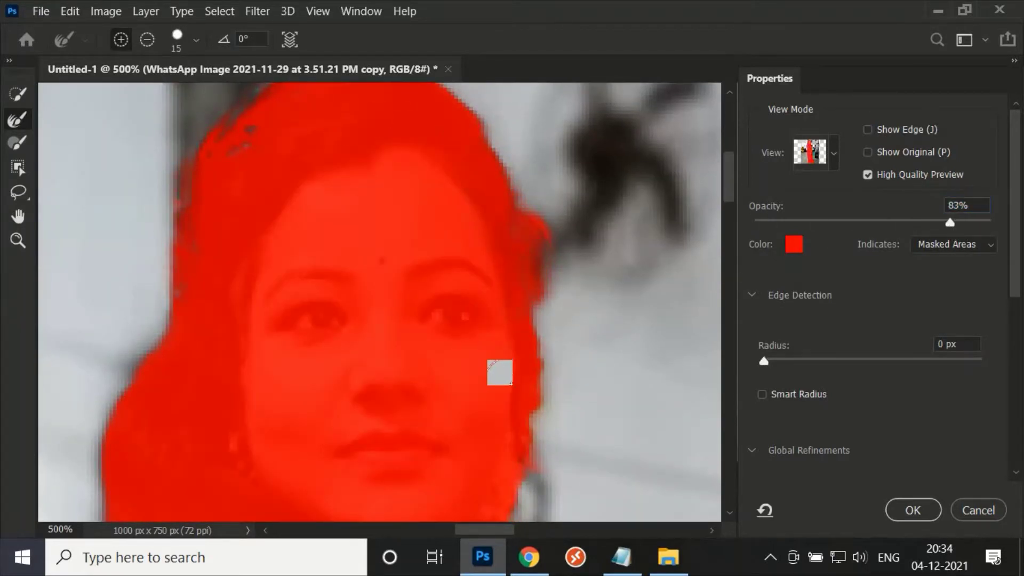
scroll(372, 342, down, 8)
scroll(505, 225, up, 2)
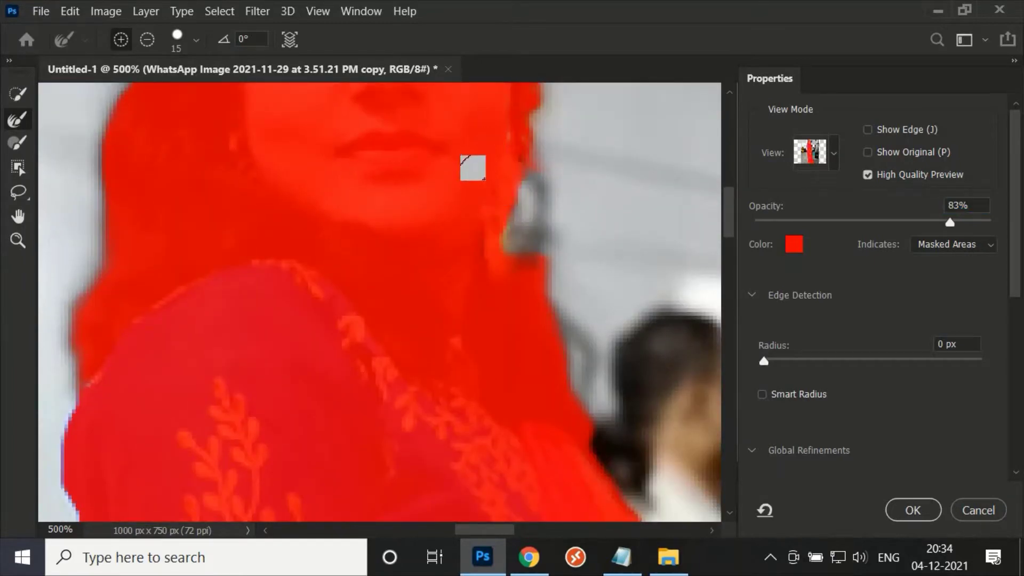
scroll(452, 248, down, 5)
scroll(457, 298, down, 3)
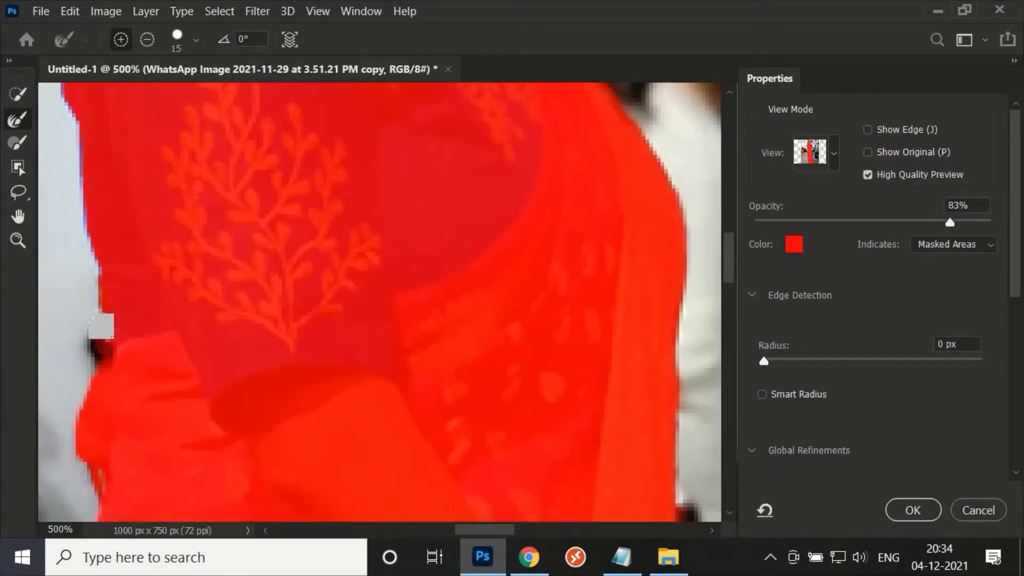
scroll(99, 319, down, 5)
scroll(81, 264, down, 5)
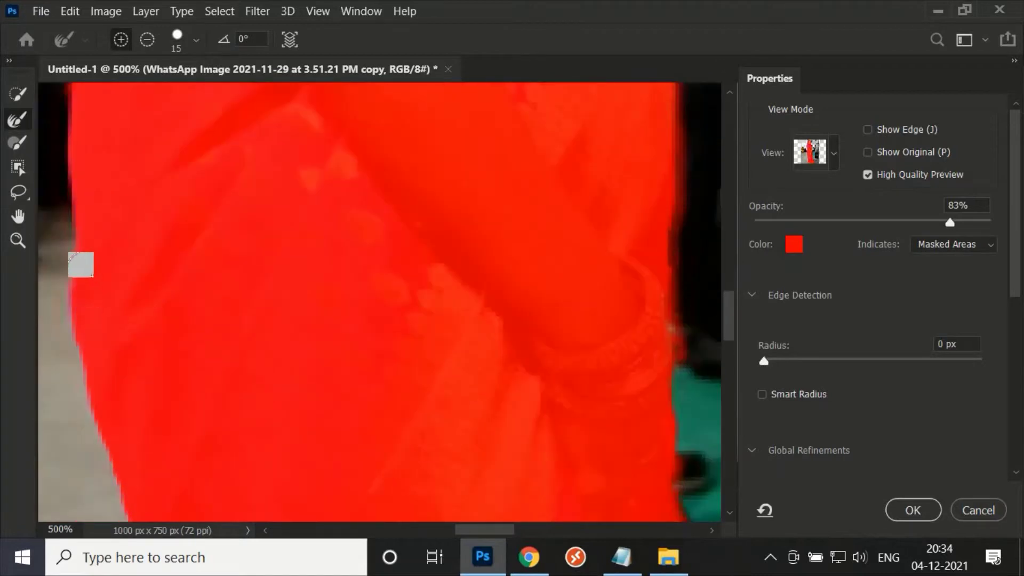
scroll(116, 439, down, 2)
scroll(110, 423, down, 2)
scroll(155, 359, down, 2)
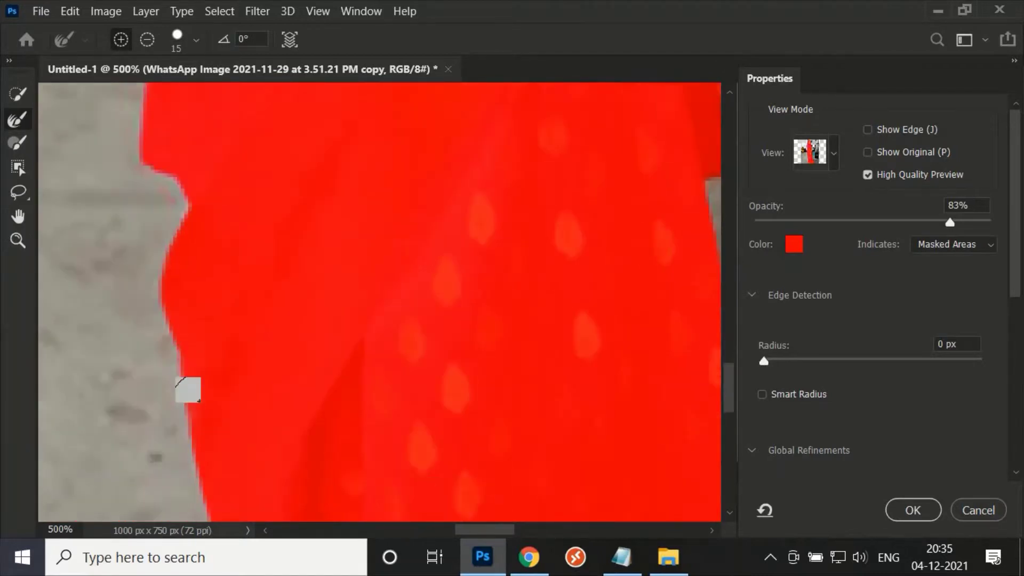
scroll(187, 388, down, 2)
scroll(220, 400, down, 2)
scroll(197, 434, down, 3)
scroll(407, 508, right, 3)
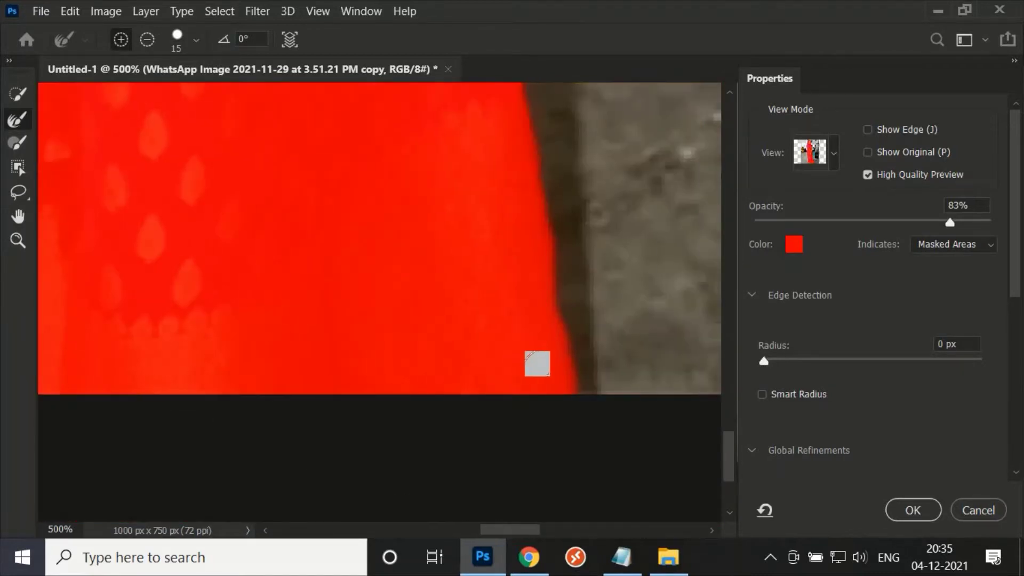
scroll(538, 361, up, 1)
scroll(534, 185, up, 3)
scroll(498, 229, up, 1)
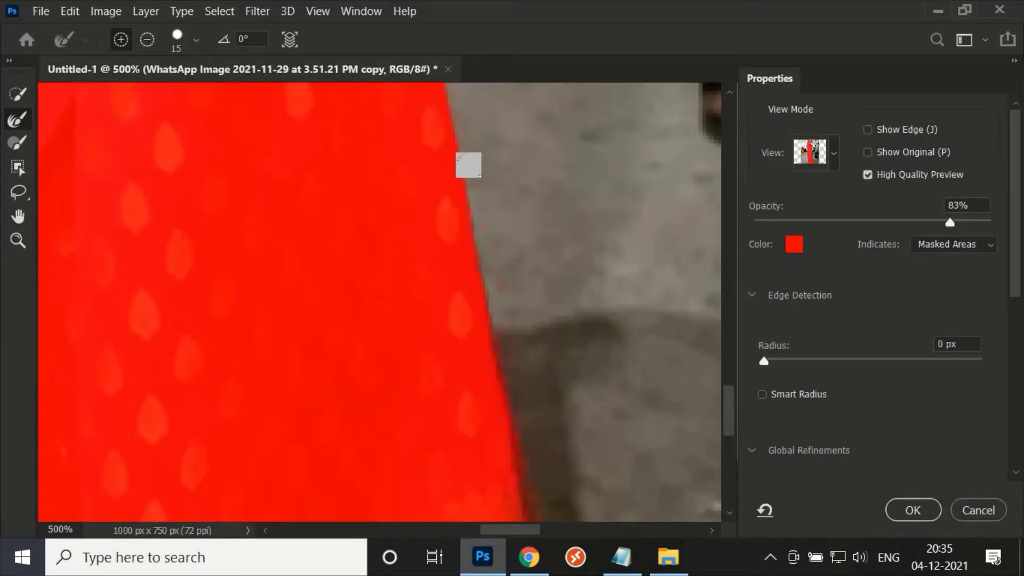
scroll(469, 165, up, 1)
scroll(450, 126, up, 1)
scroll(427, 265, up, 1)
scroll(437, 219, up, 1)
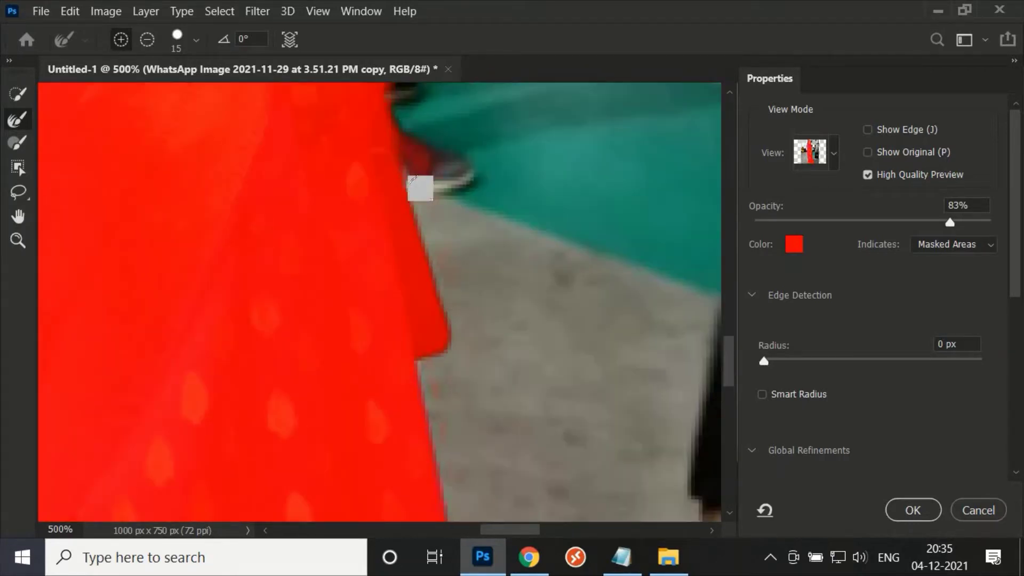
scroll(419, 183, up, 1)
scroll(456, 355, up, 1)
scroll(382, 228, up, 1)
scroll(386, 208, up, 1)
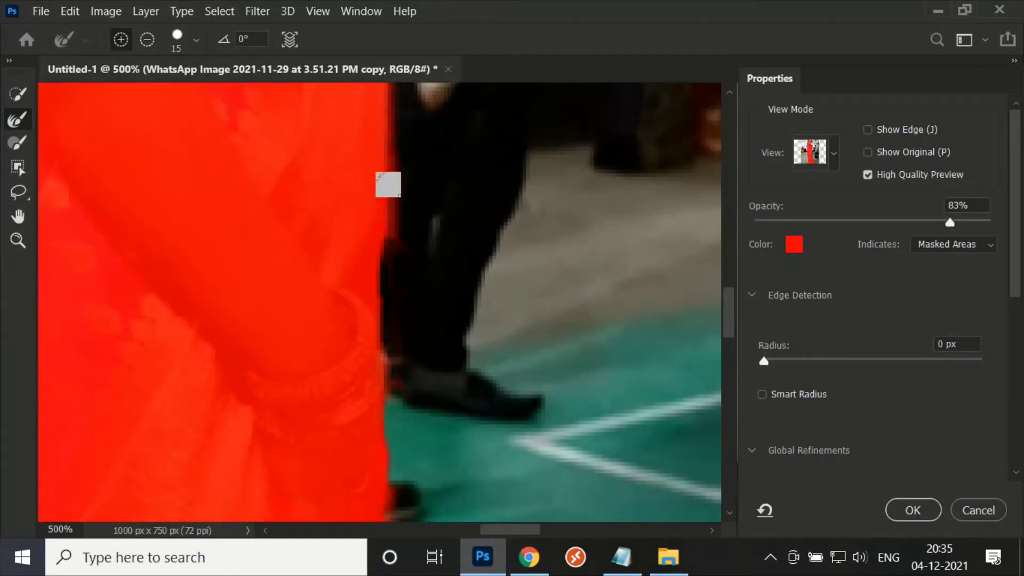
scroll(389, 208, up, 2)
scroll(387, 250, up, 1)
scroll(383, 251, up, 1)
scroll(395, 373, up, 2)
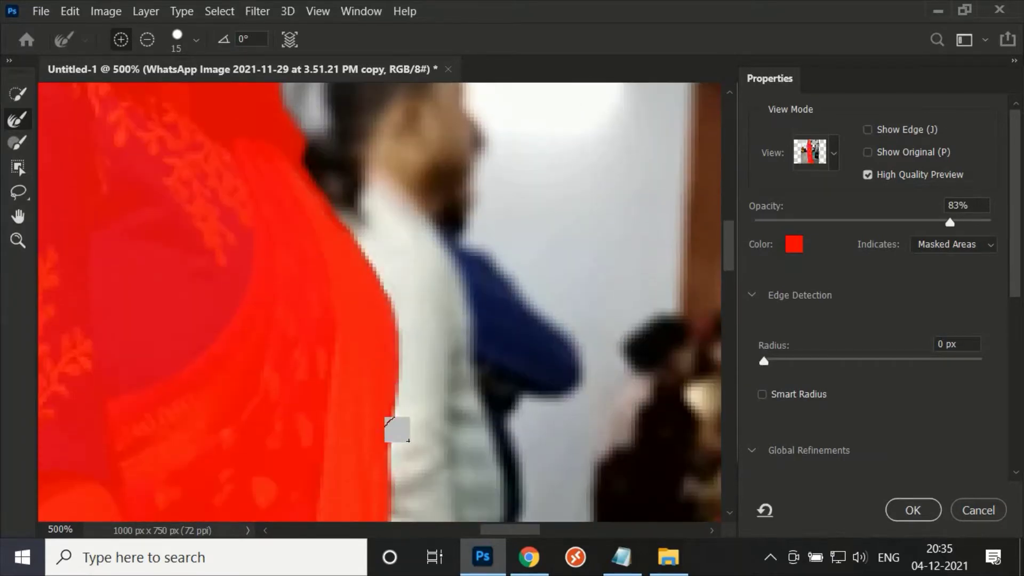
scroll(373, 320, up, 1)
scroll(394, 426, up, 1)
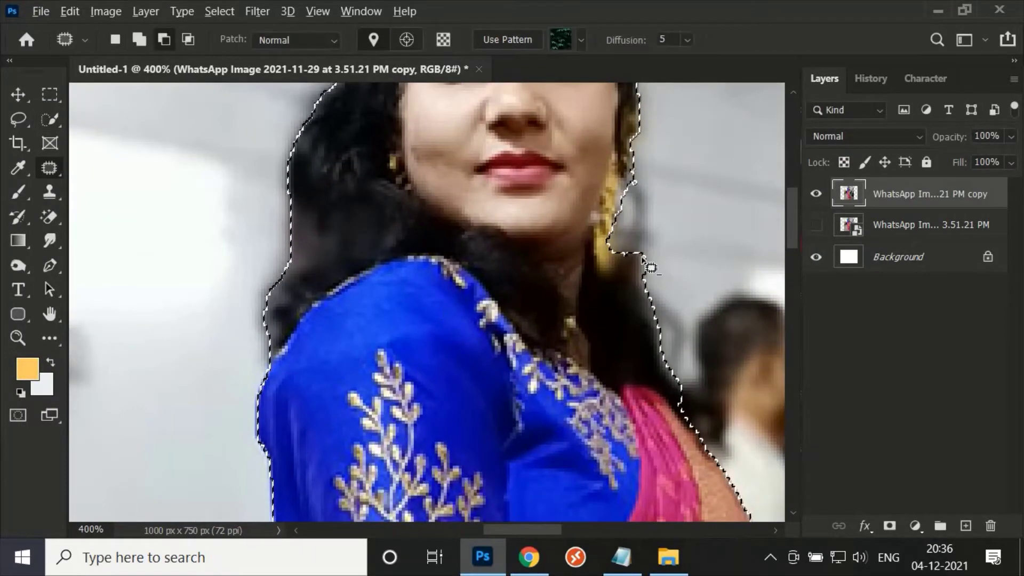
Refine the selection edge along the hair, neck and shoulder, and the left hair edge.
drag(642, 257, 640, 283)
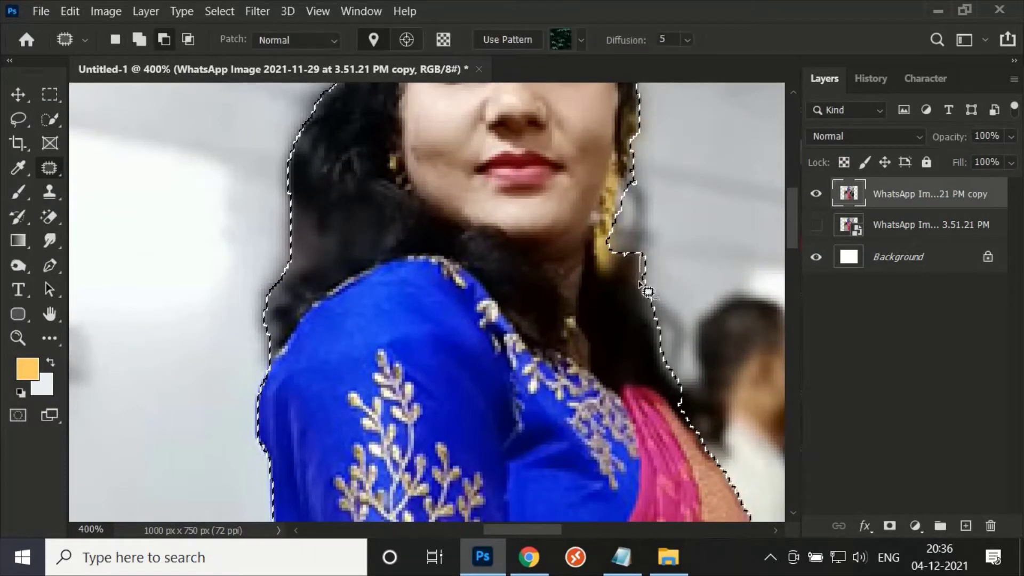
drag(695, 405, 682, 384)
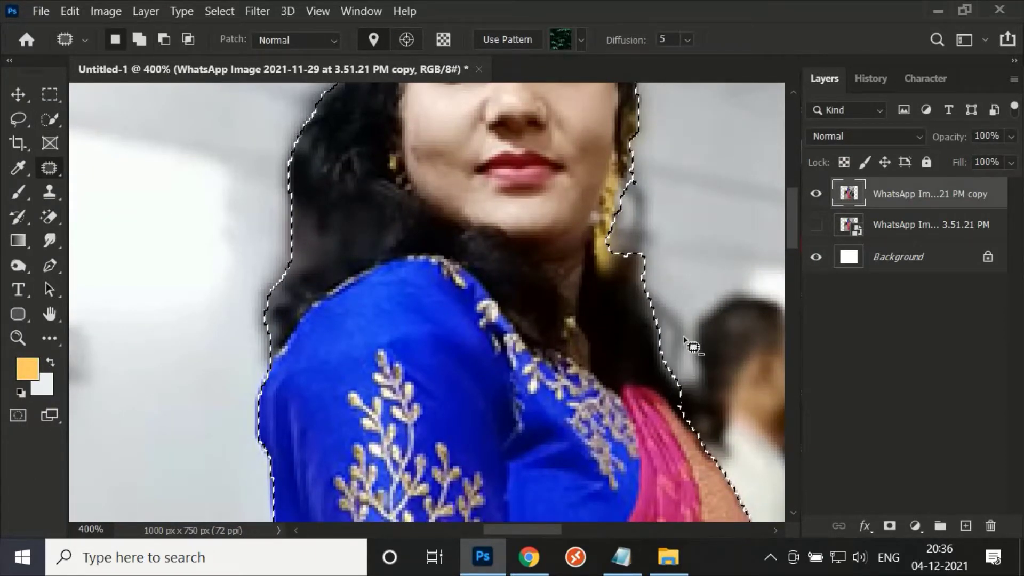
drag(684, 339, 645, 307)
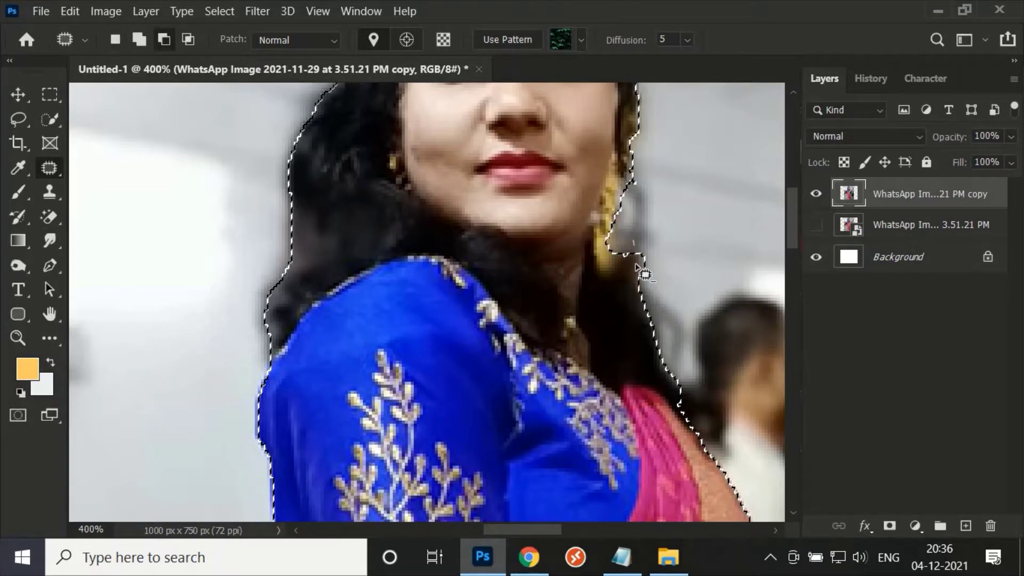
scroll(644, 274, up, 3)
scroll(652, 276, up, 5)
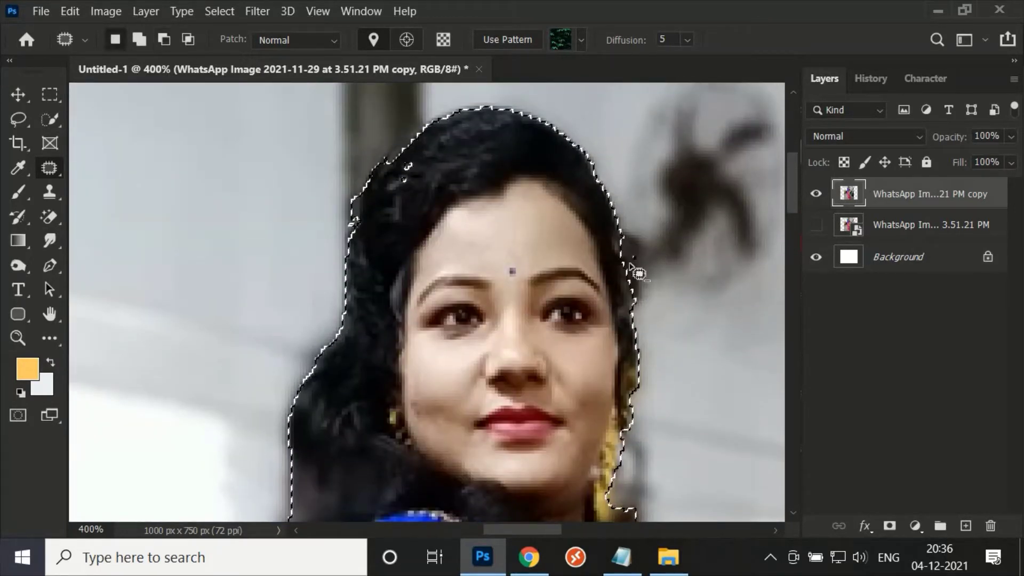
scroll(653, 332, up, 2)
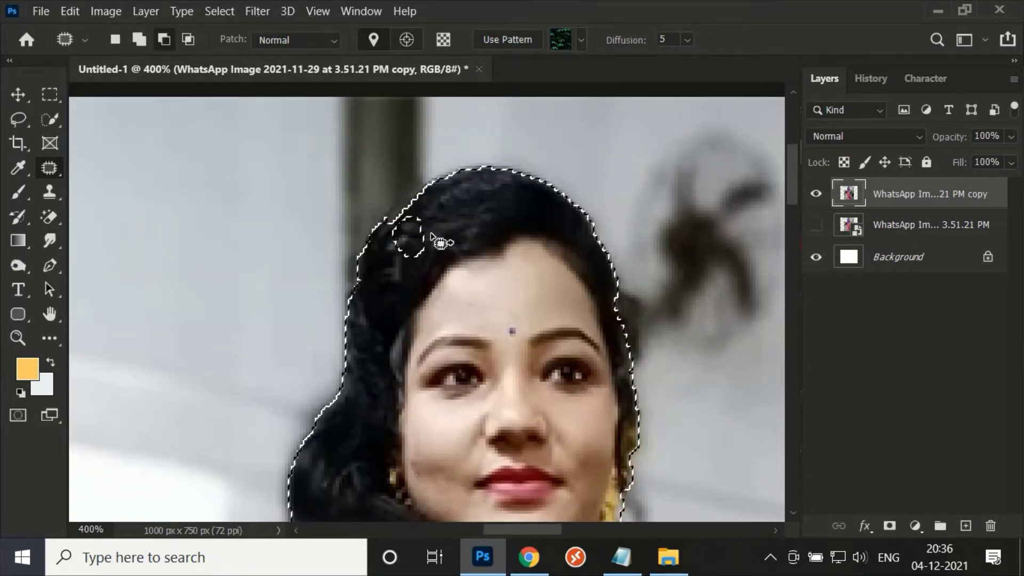
scroll(395, 246, down, 2)
scroll(383, 258, down, 5)
drag(304, 305, 288, 353)
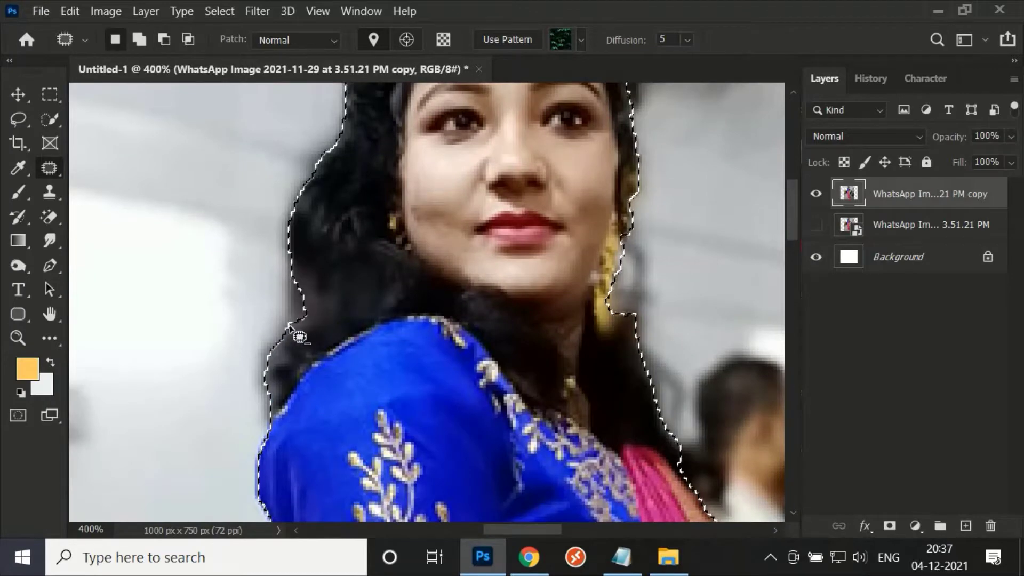
scroll(275, 416, down, 1)
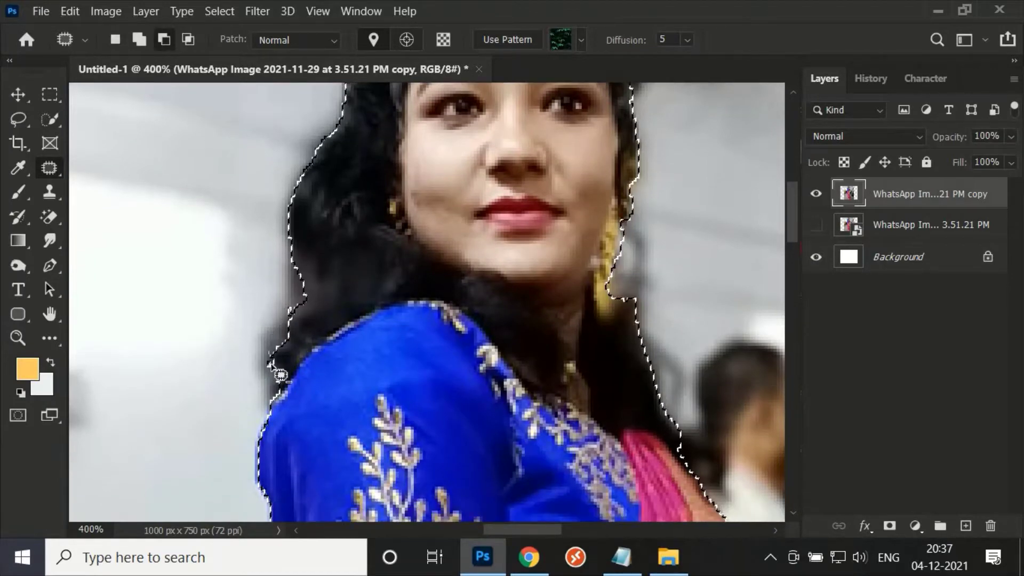
scroll(282, 384, down, 5)
scroll(291, 299, down, 4)
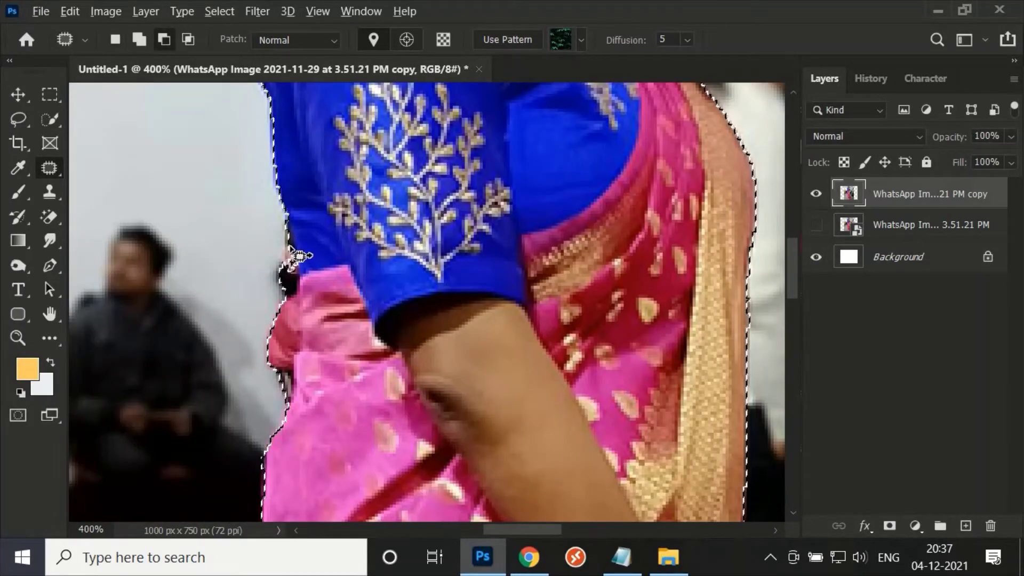
Fine-tune the selection by adding and subtracting, then add a layer mask hiding the background.
key(shift)
scroll(312, 228, up, 8)
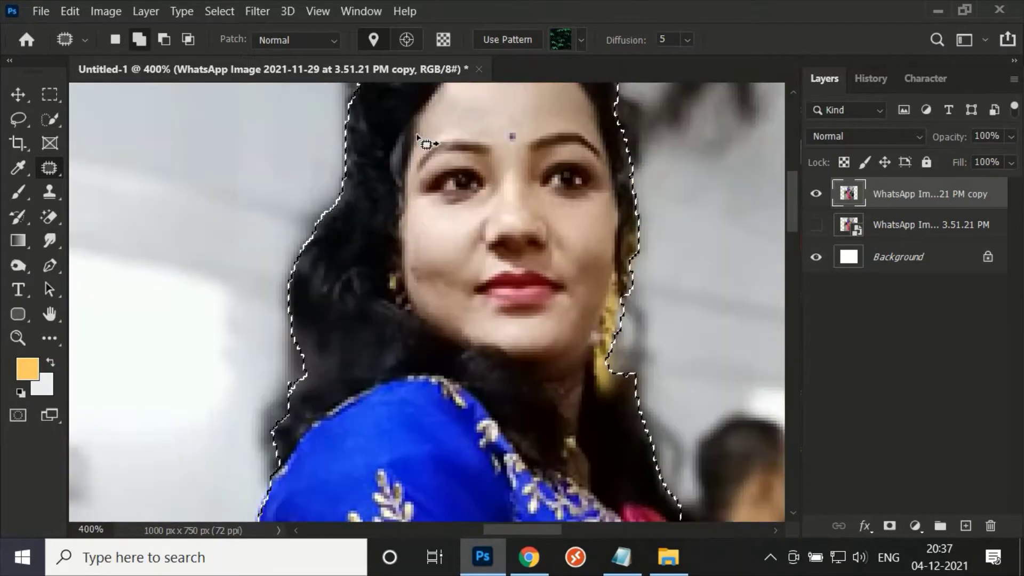
scroll(422, 144, up, 1)
key(alt)
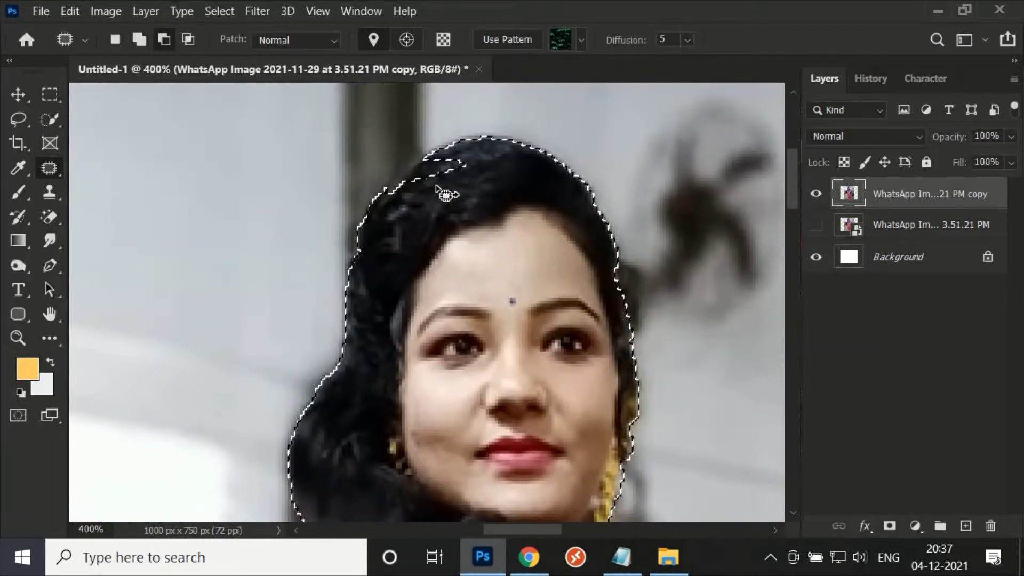
key(shift)
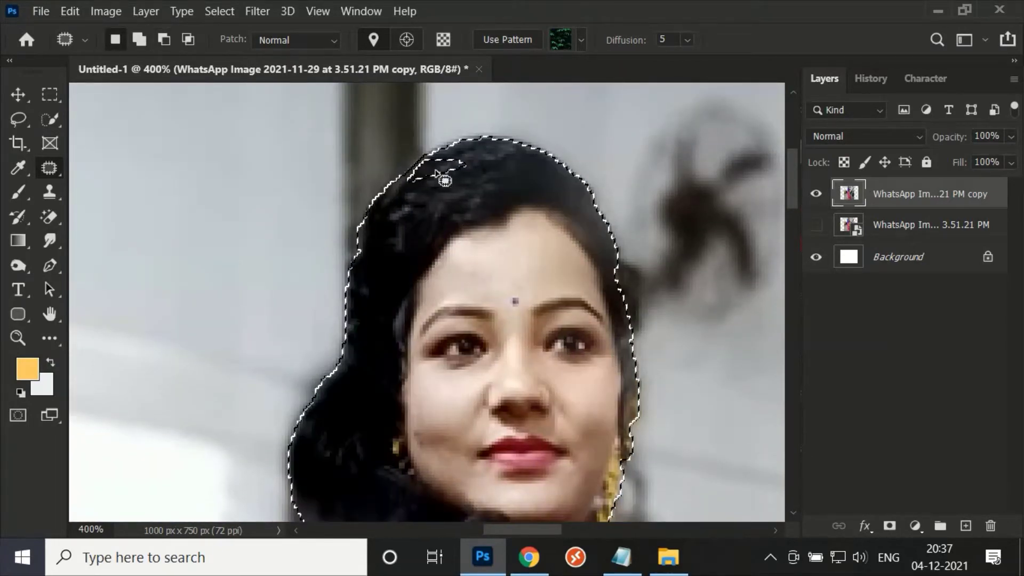
scroll(469, 214, down, 5)
scroll(373, 299, down, 5)
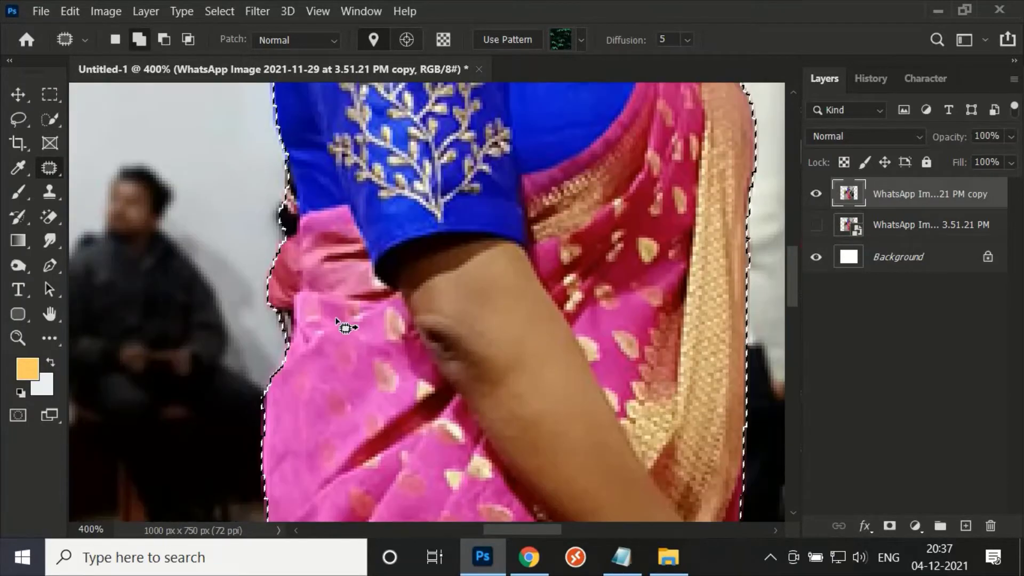
scroll(336, 315, down, 3)
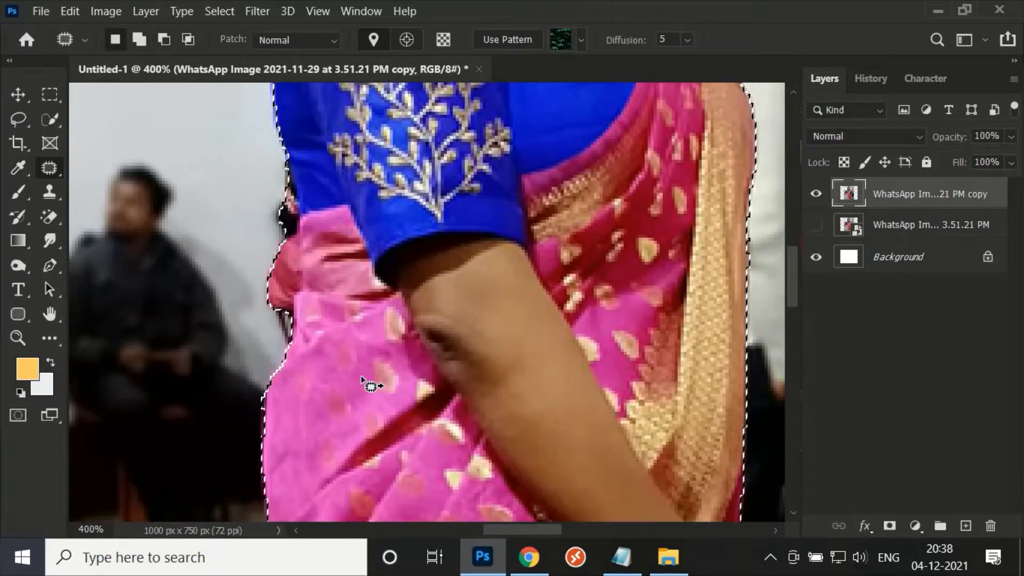
scroll(510, 354, down, 5)
scroll(510, 354, down, 3)
click(889, 526)
Paste the snowy night street photo onto a new layer beneath the woman.
key(ctrl+0)
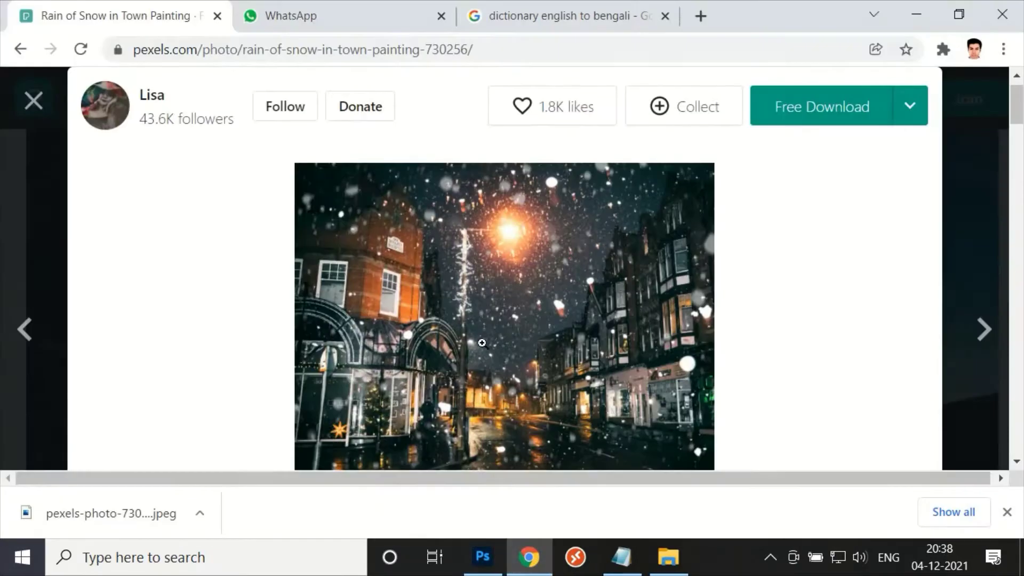
scroll(482, 343, down, 2)
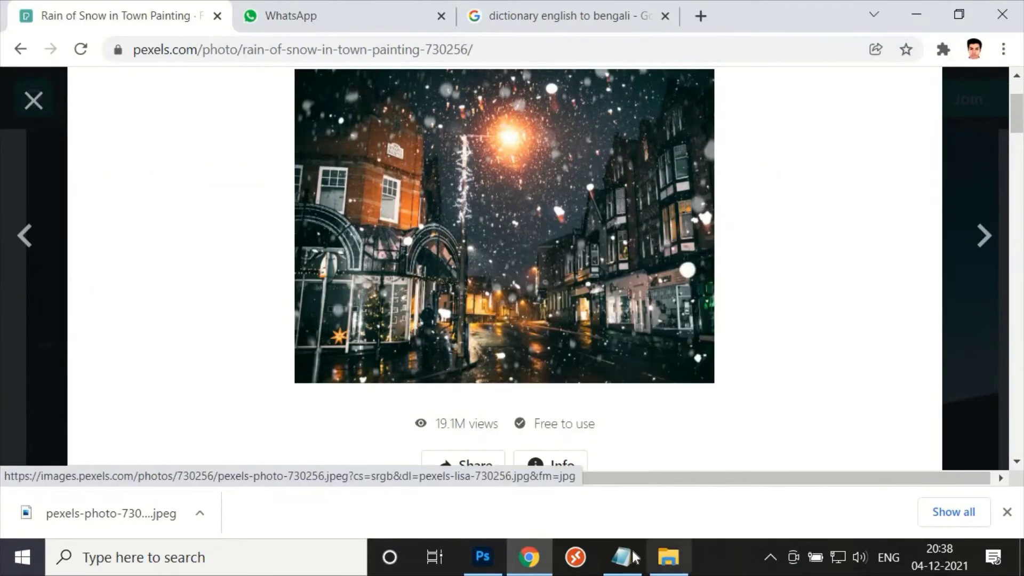
key(ctrl+shift+alt+n)
key(ctrl+v)
key(ctrl+bracketleft)
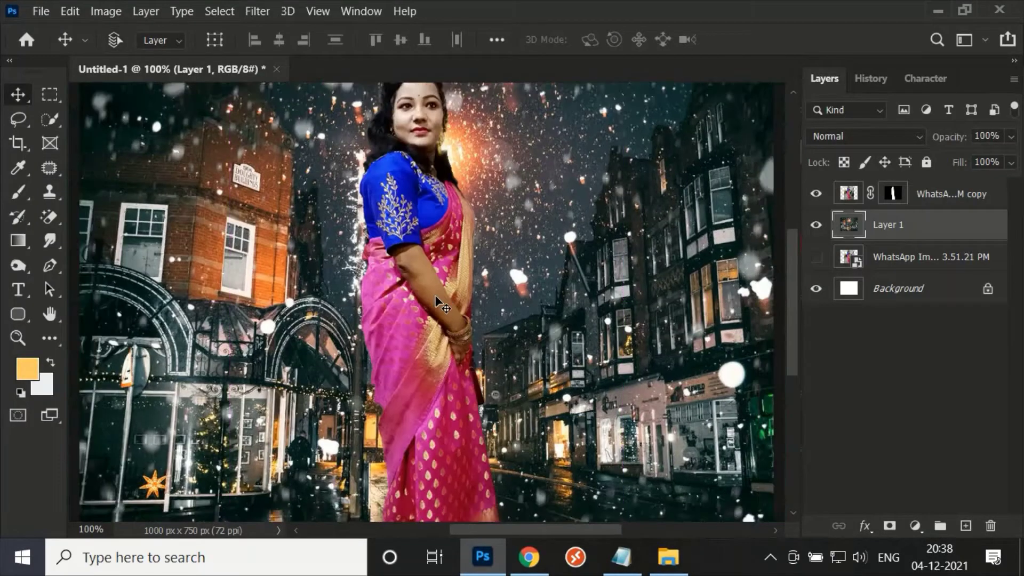
key(ctrl+0)
Scale and reposition the woman over the street, and copy the neon street photo.
key(ctrl+t)
mouse_move(560, 141)
mouse_down()
mouse_move(470, 347)
mouse_move(610, 433)
mouse_move(364, 396)
mouse_move(513, 183)
mouse_up()
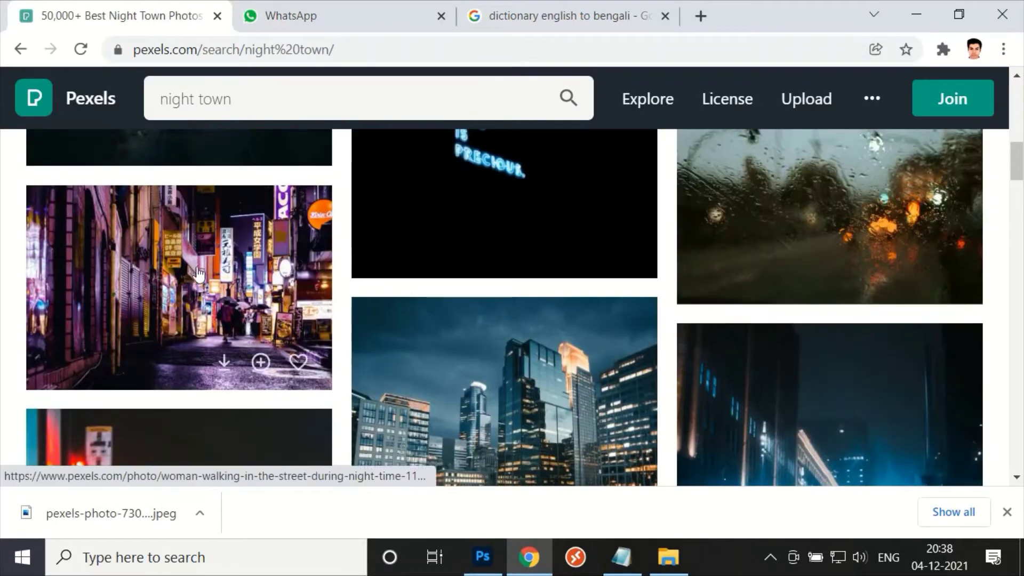
right_click(482, 231)
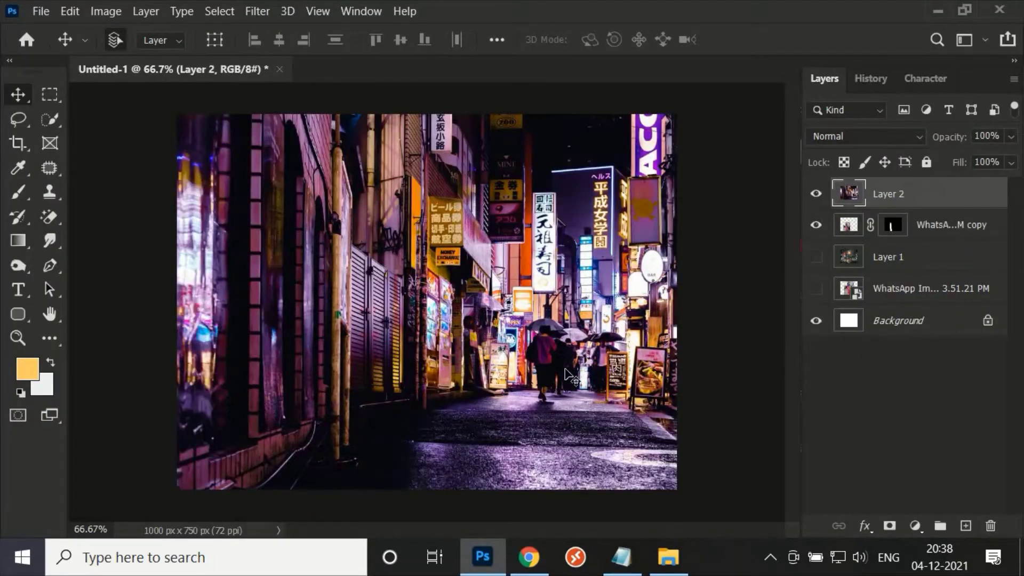
Move the woman left, try a horizontal flip, and enlarge her to about 123%.
drag(516, 352, 350, 352)
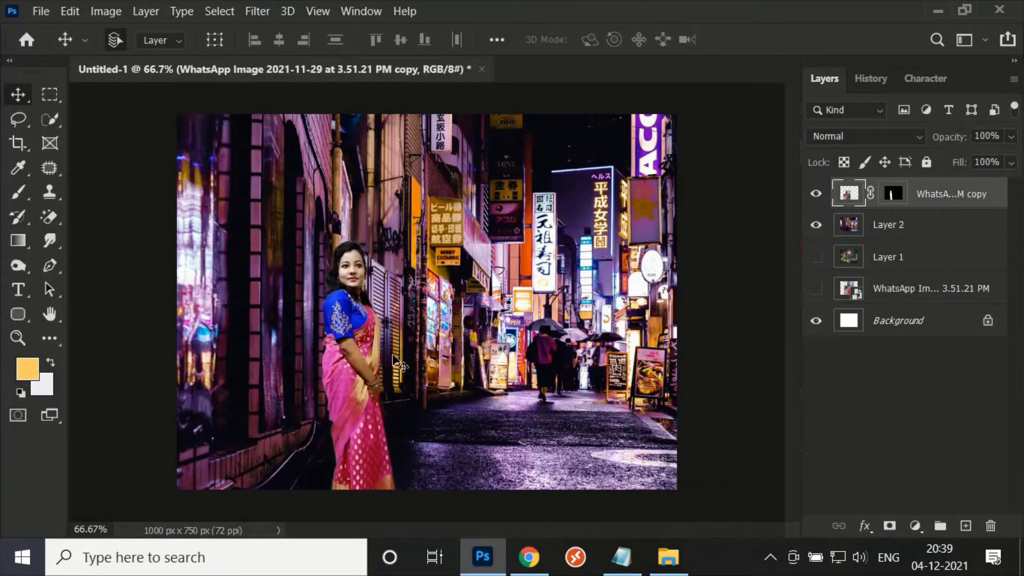
key(ctrl+t)
mouse_move(459, 240)
mouse_down()
mouse_move(584, 143)
mouse_move(437, 256)
mouse_up()
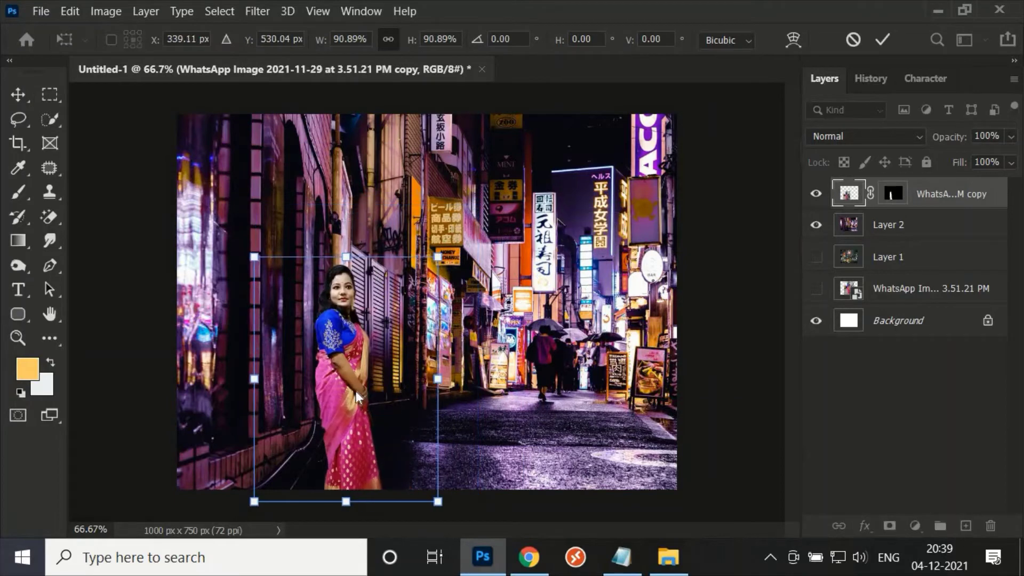
right_click(355, 394)
click(395, 374)
drag(394, 376, 678, 352)
drag(710, 320, 744, 137)
Flip the woman back to her original facing and commit her just left of centre.
mouse_move(496, 299)
mouse_down()
mouse_move(384, 315)
mouse_move(485, 315)
mouse_up()
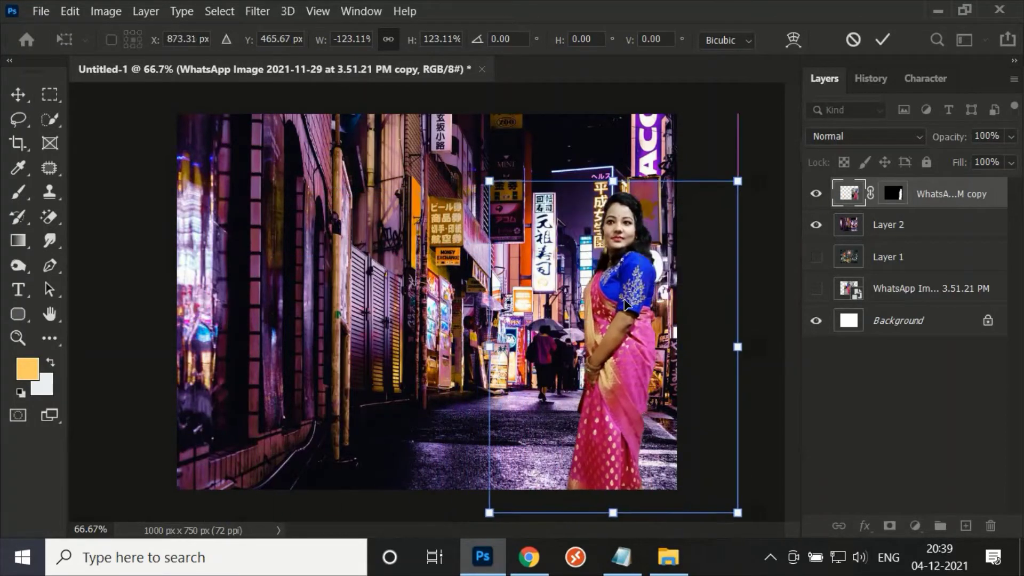
right_click(622, 373)
click(659, 515)
drag(609, 355, 428, 361)
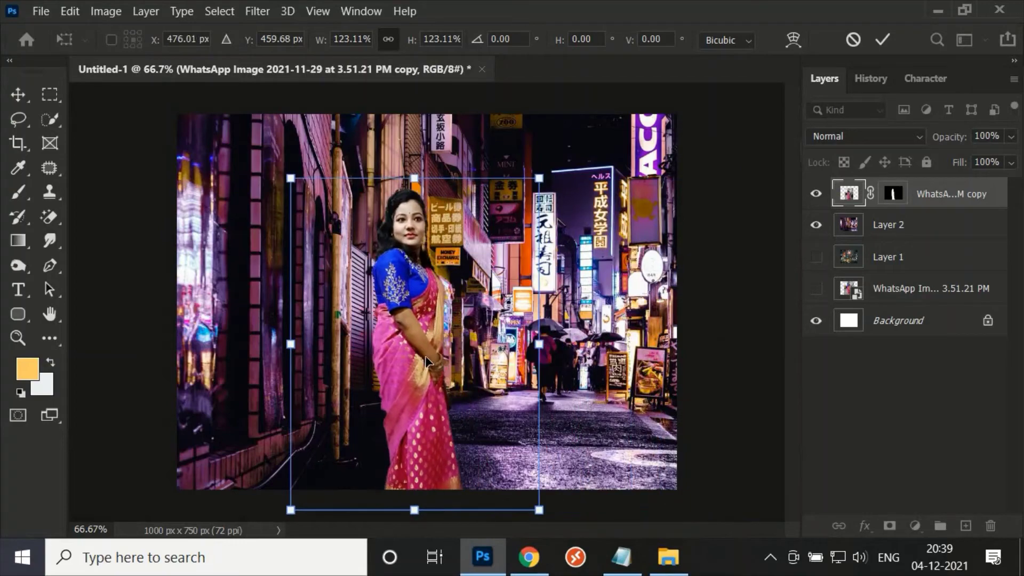
key(Return)
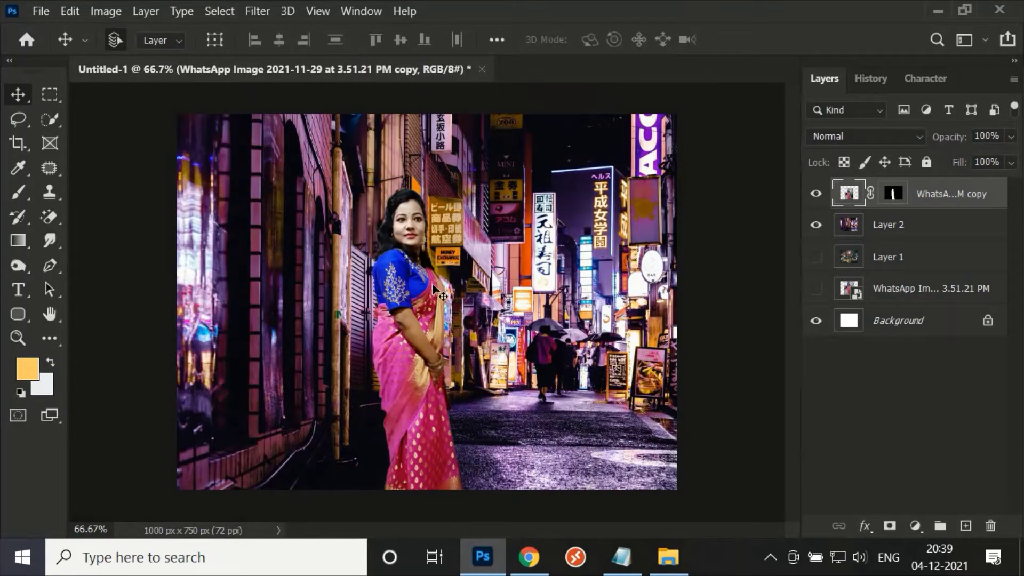
Reset default black and white colours and paint black on the mask along the woman's edges.
scroll(411, 227, up, 1)
scroll(411, 227, up, 1)
scroll(411, 227, up, 1)
scroll(411, 227, up, 1)
key(ctrl+backslash)
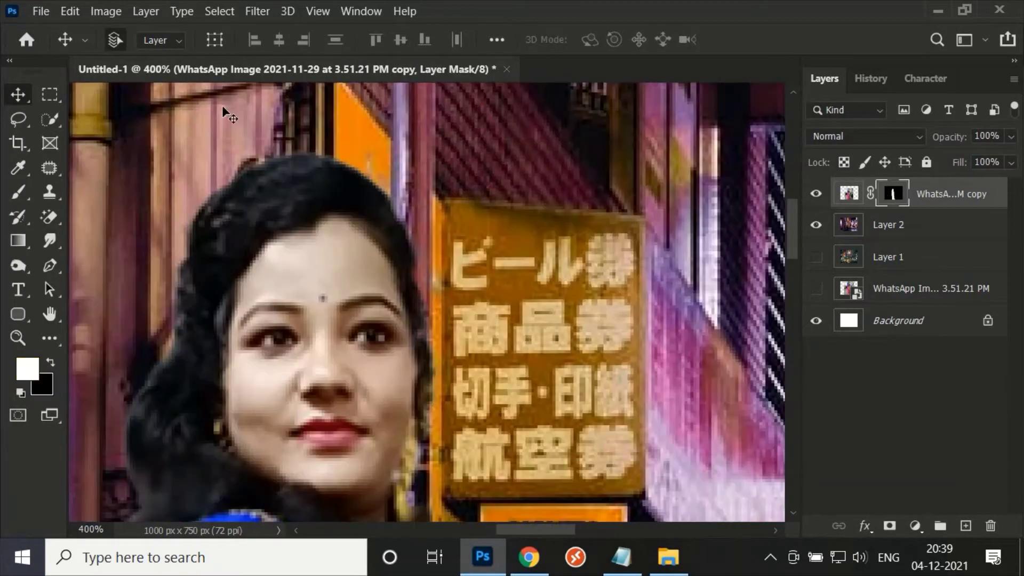
key(b)
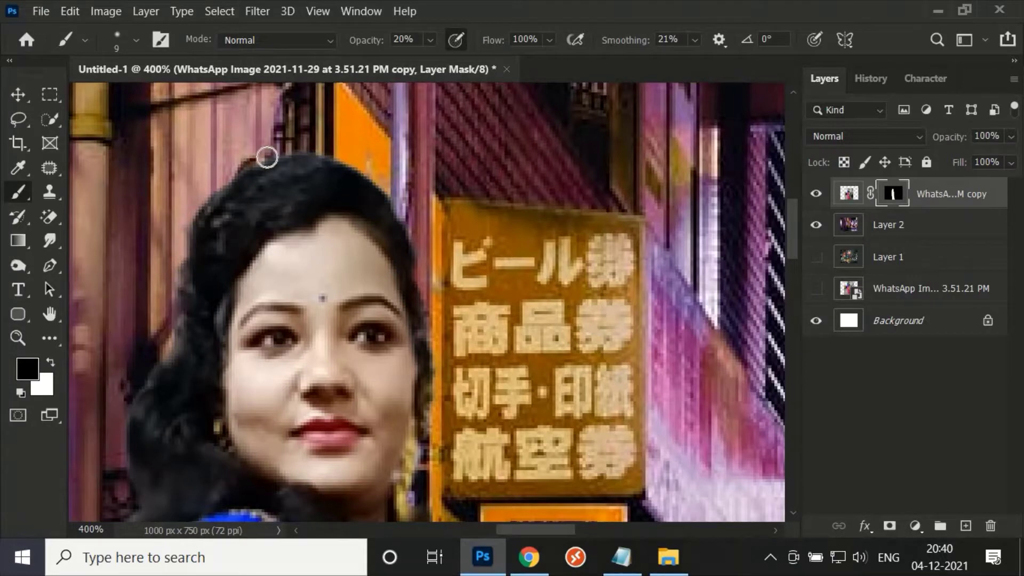
scroll(427, 252, down, 3)
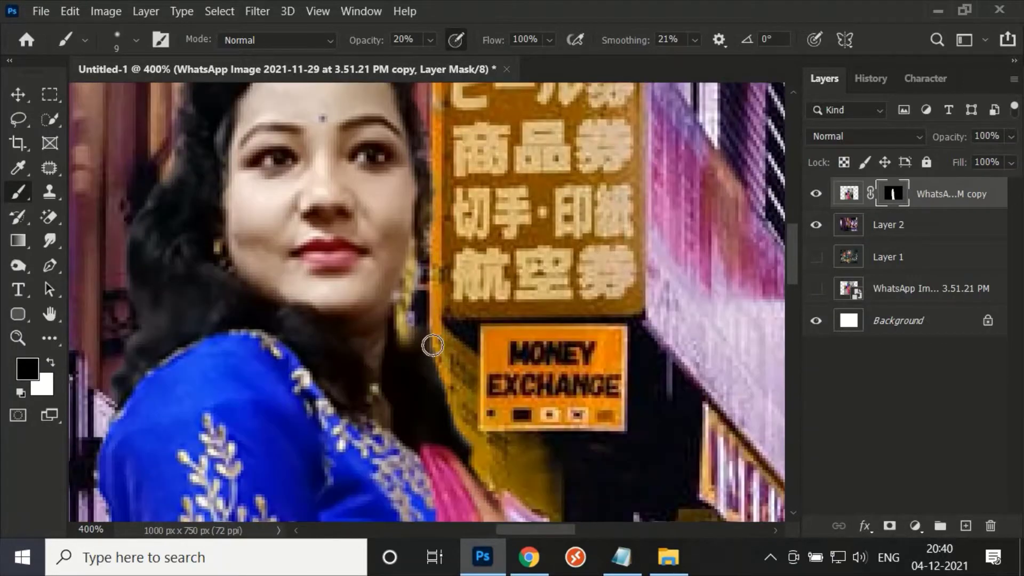
scroll(500, 440, down, 1)
scroll(512, 451, down, 2)
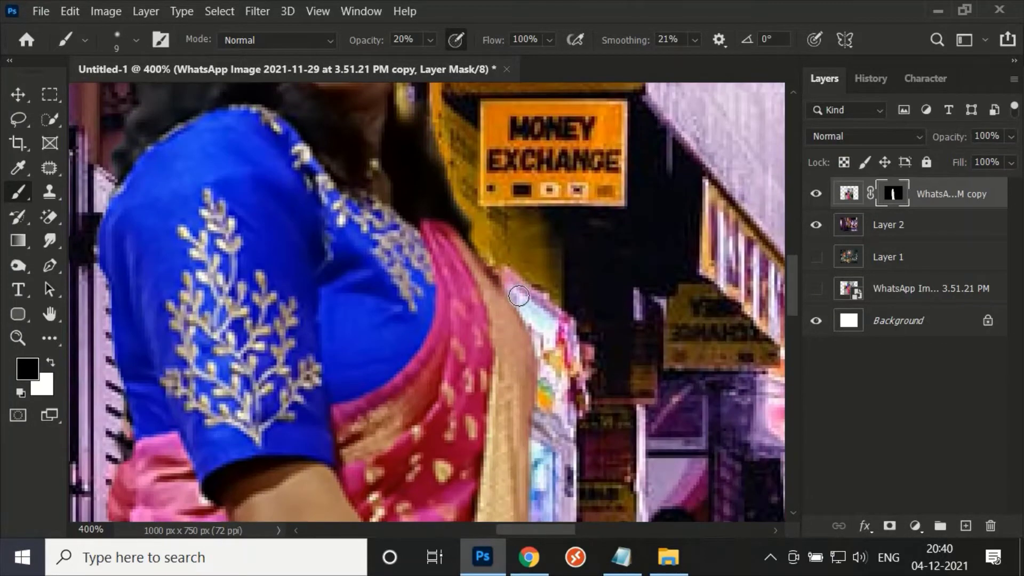
scroll(545, 341, down, 2)
scroll(557, 298, down, 1)
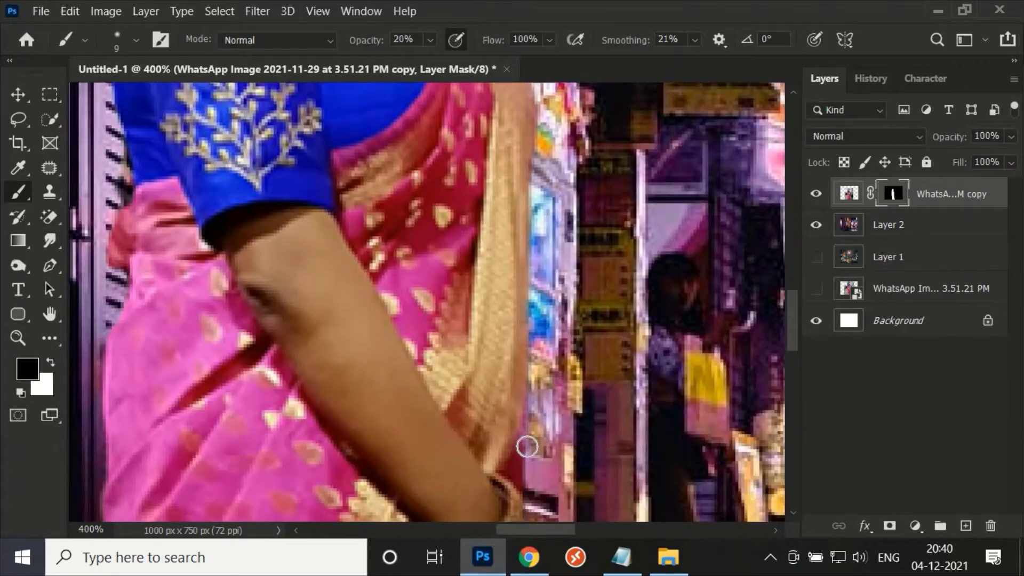
scroll(527, 446, down, 2)
scroll(527, 298, down, 2)
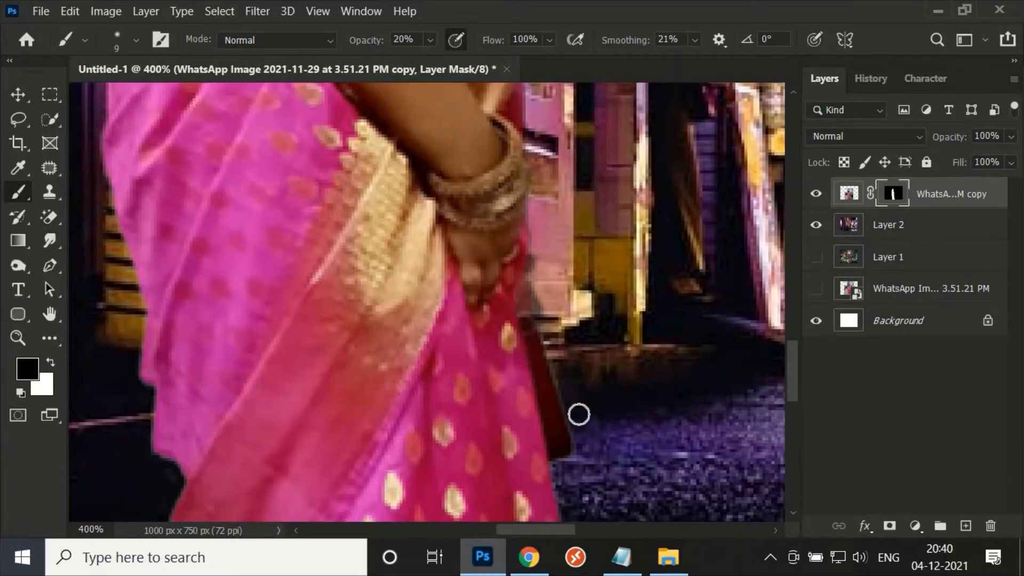
scroll(579, 415, down, 1)
Patch away the dark strip beside the saree and deselect it.
key(j)
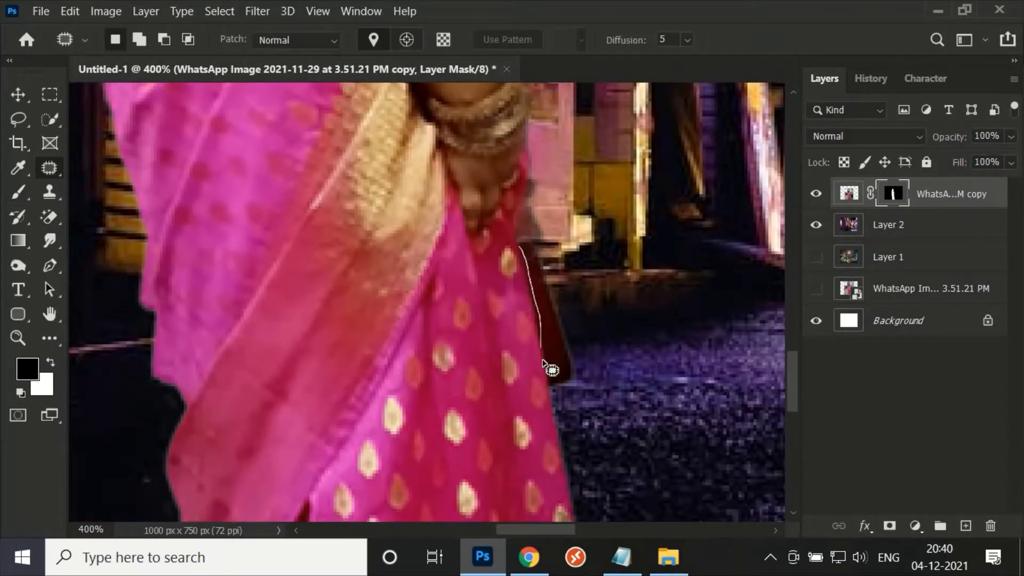
drag(527, 261, 577, 262)
key(ctrl+d)
key(b)
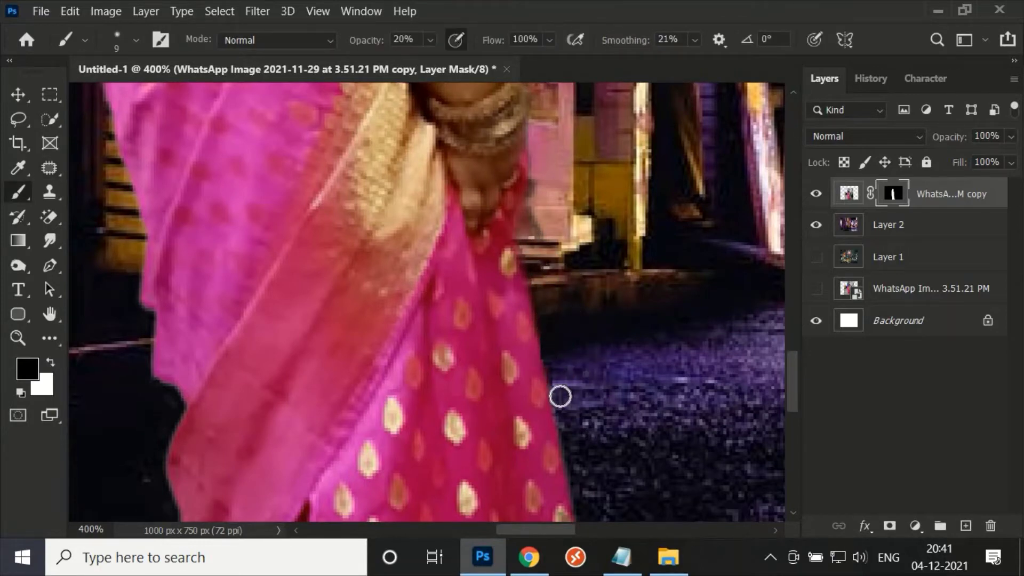
Soften the saree's outer edges further with the 20% opacity brush on the mask.
scroll(560, 396, down, 2)
scroll(572, 288, down, 2)
scroll(594, 357, up, 1)
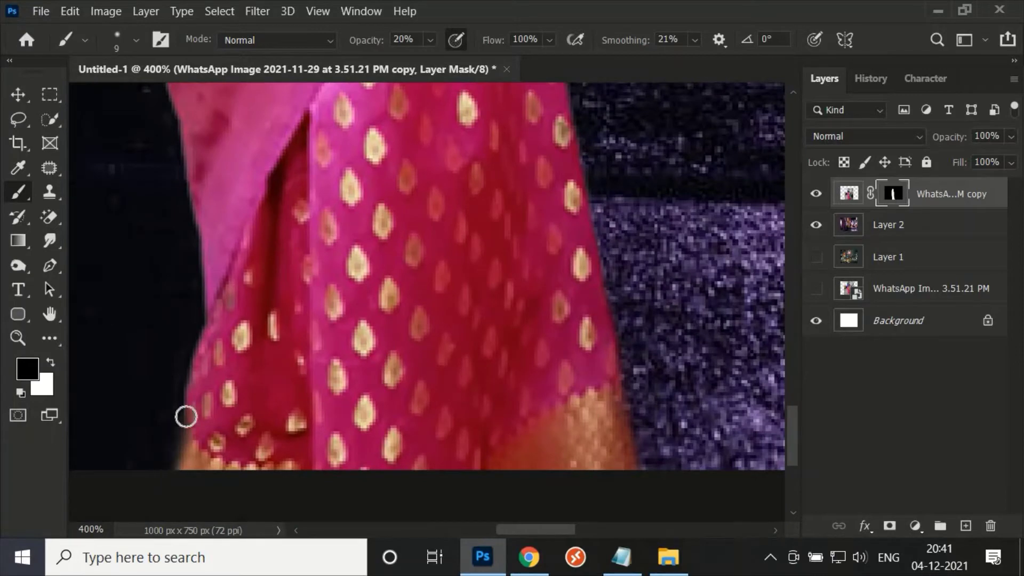
scroll(528, 149, up, 1)
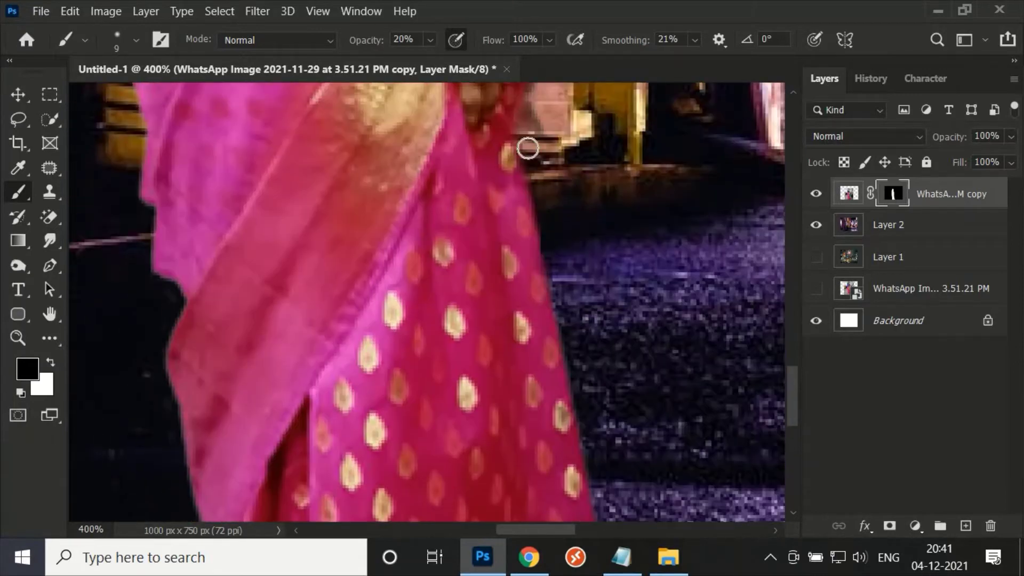
scroll(608, 500, down, 1)
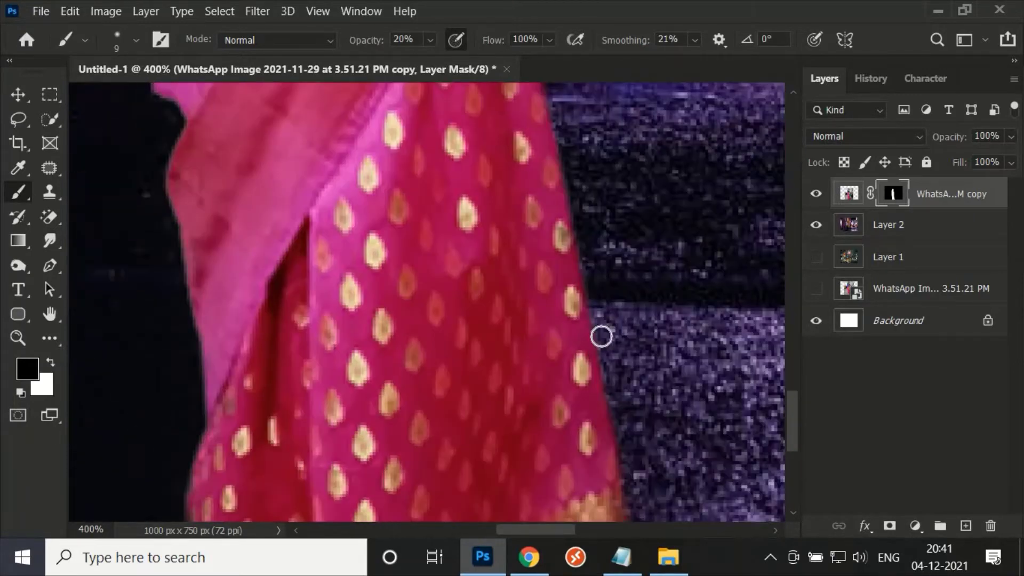
scroll(629, 393, down, 1)
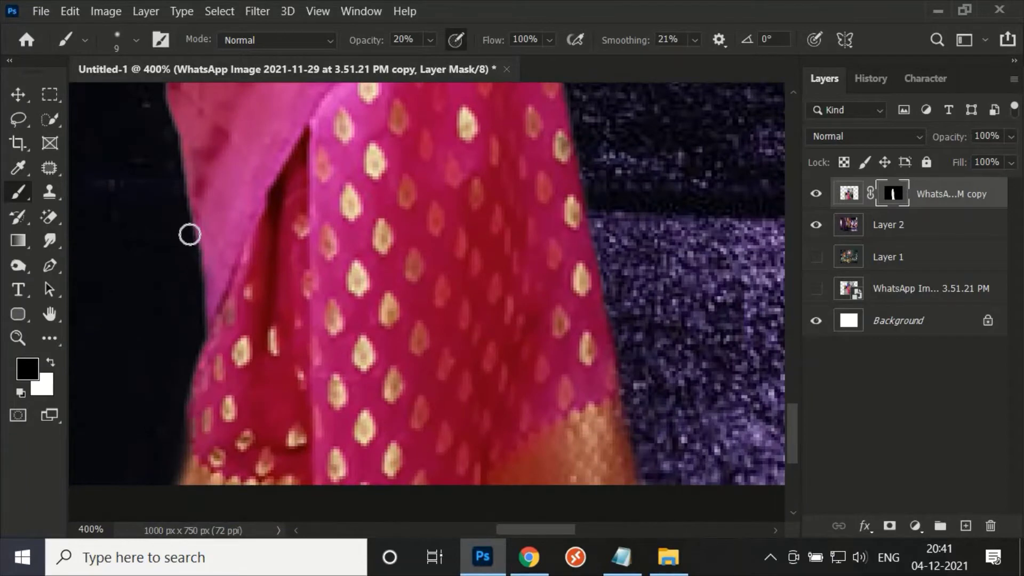
scroll(189, 235, up, 1)
scroll(174, 156, up, 1)
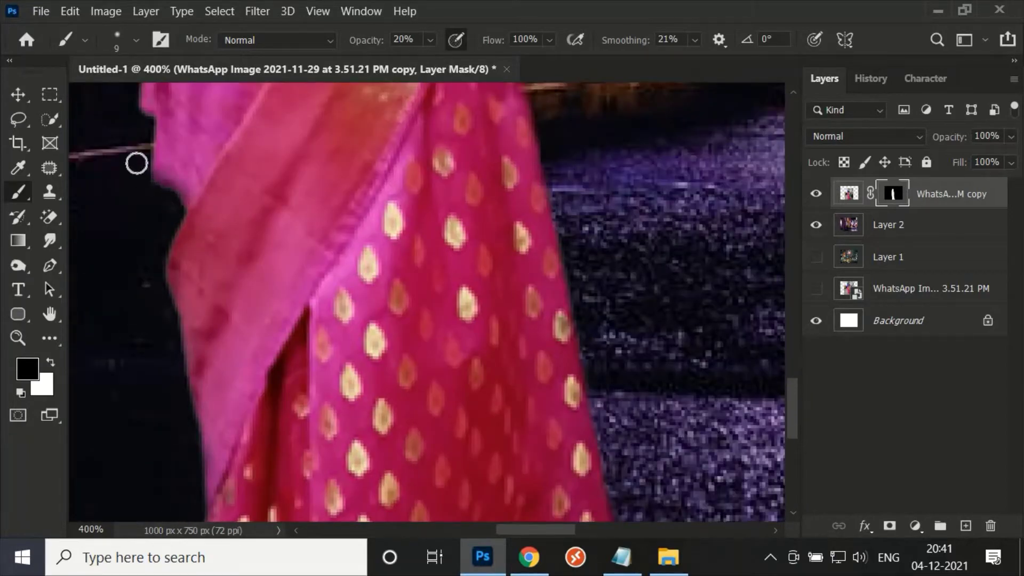
scroll(145, 208, up, 1)
scroll(151, 267, up, 1)
scroll(168, 363, up, 1)
Content-fill the gap beside the saree's left edge and deselect it.
key(k)
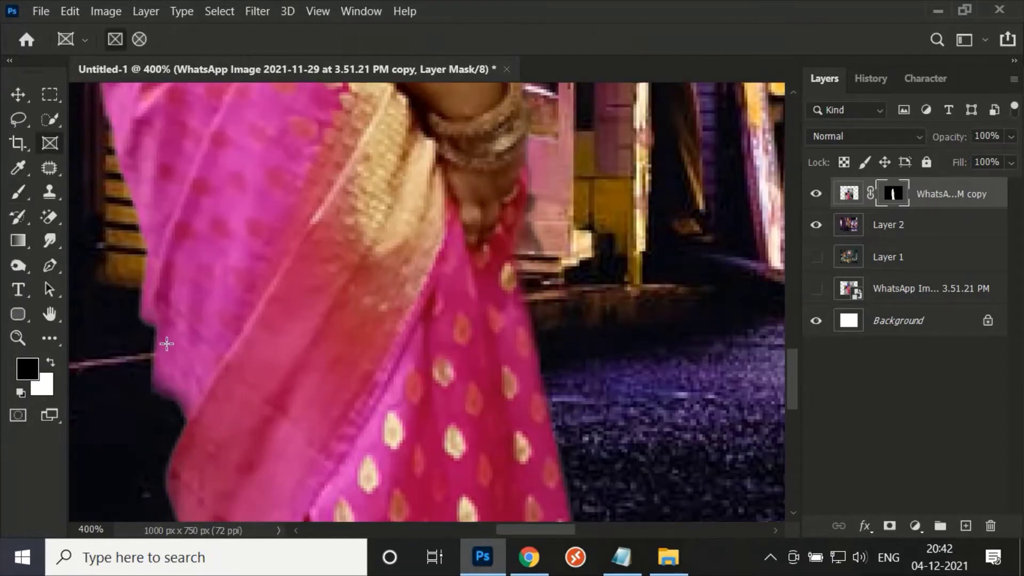
key(j)
drag(141, 357, 156, 335)
key(shift+BackSpace)
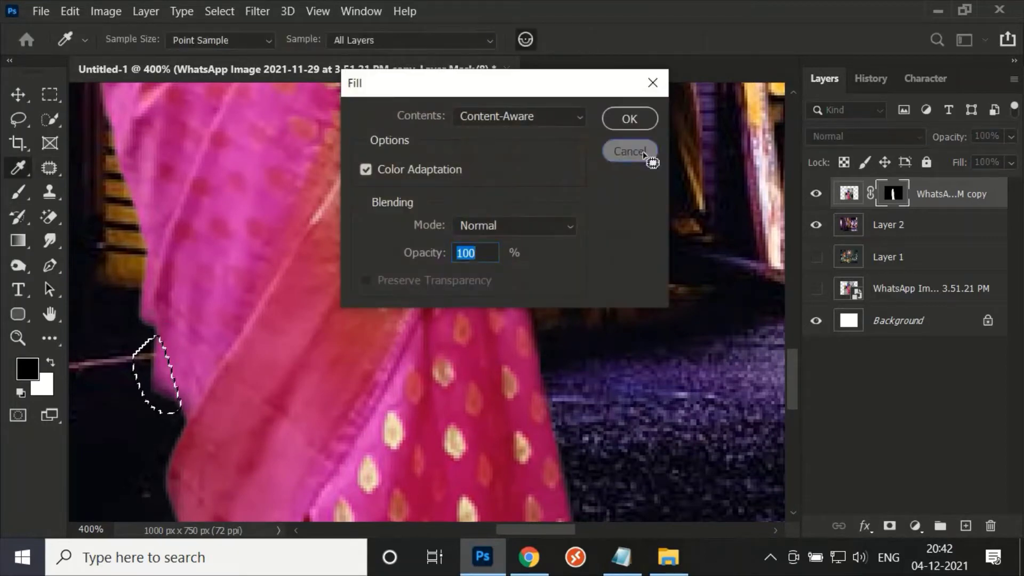
key(Return)
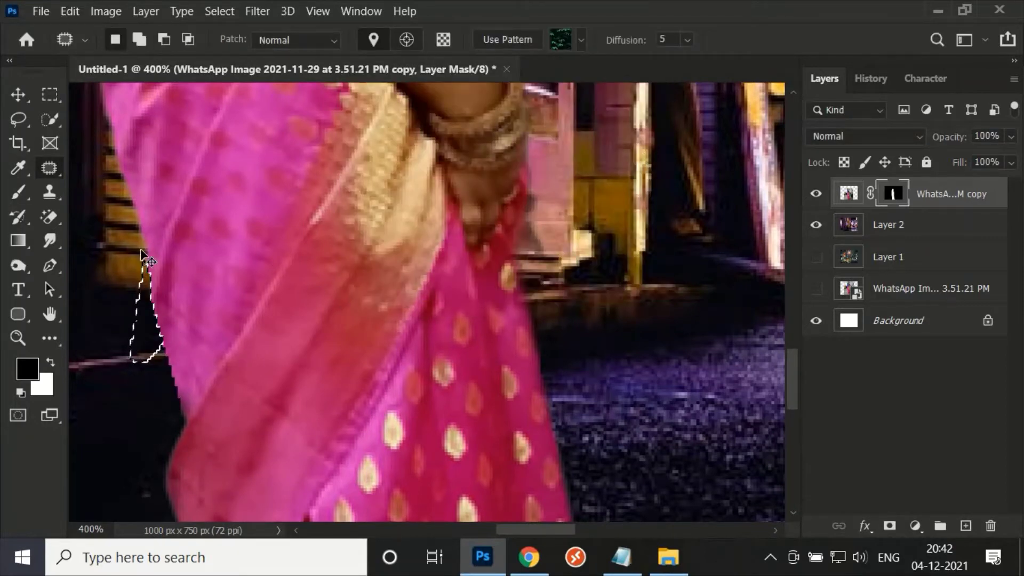
key(ctrl+d)
key(b)
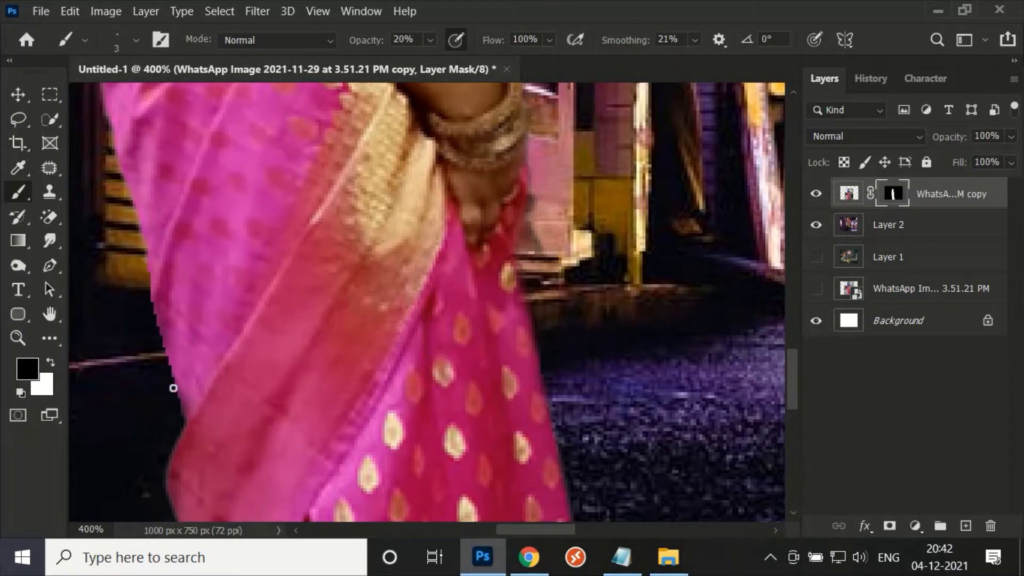
Touch up the mask edges with resized brush strokes, then zoom out toward the whole composite.
scroll(166, 392, up, 2)
scroll(149, 398, up, 1)
key(bracketright)
key(bracketright)
key(bracketright)
scroll(87, 235, down, 2)
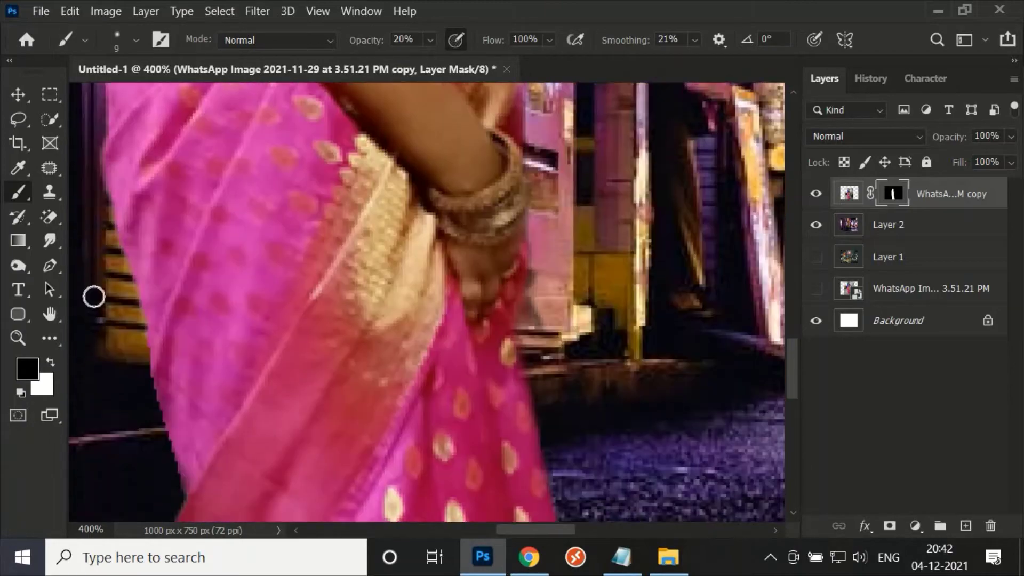
scroll(91, 297, down, 4)
key(bracketleft)
key(bracketleft)
key(bracketleft)
key(ctrl+minus)
key(ctrl+minus)
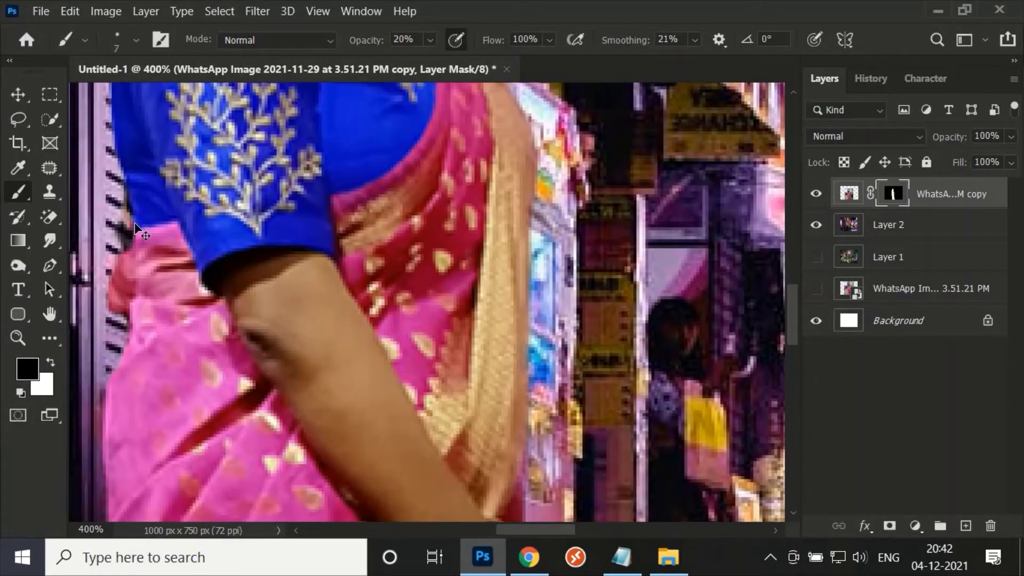
key(ctrl+minus)
key(bracketright)
key(bracketright)
Add a new empty layer above the woman, cancelling an accidental solid colour fill.
key(v)
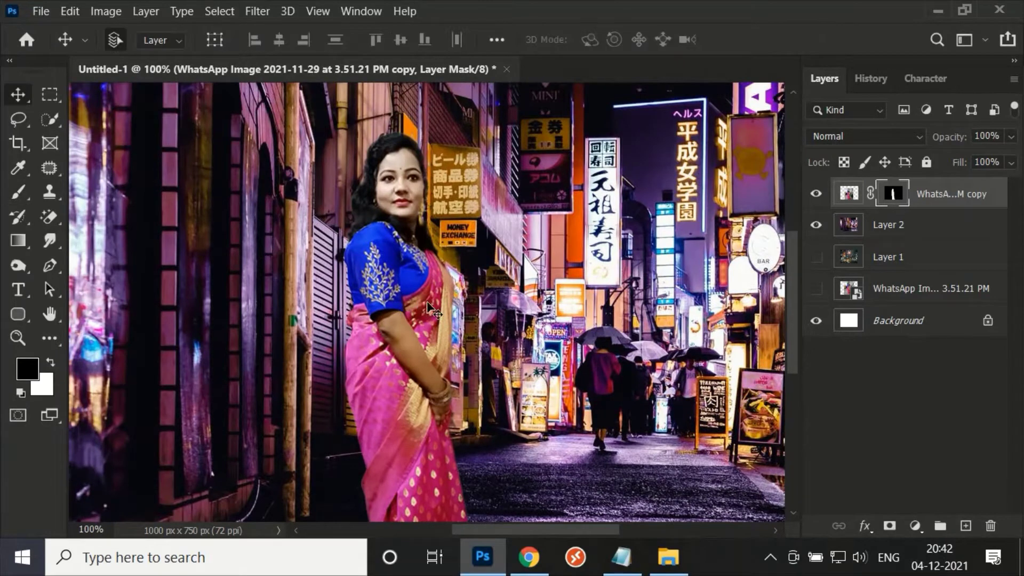
click(916, 526)
click(908, 203)
click(949, 236)
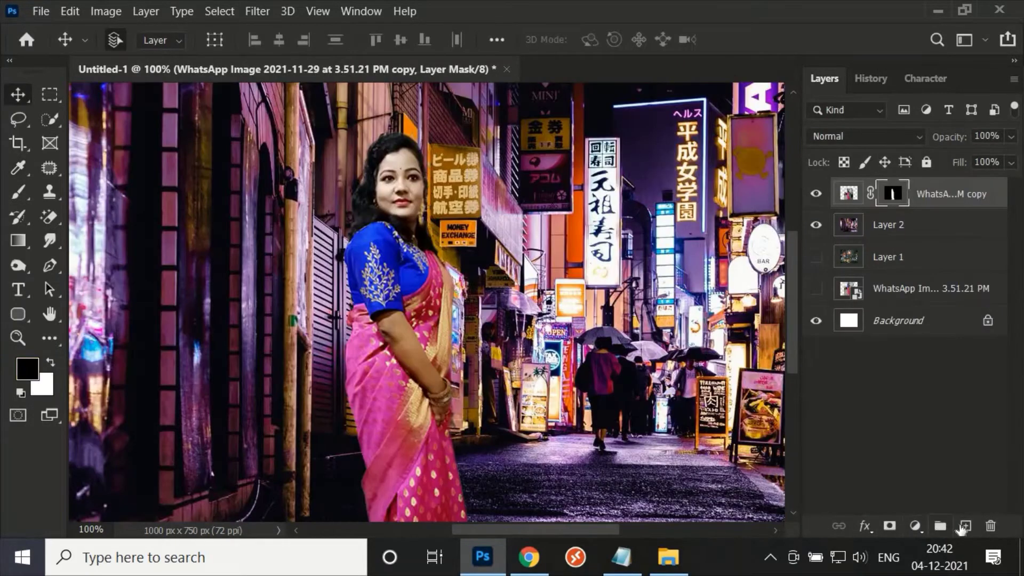
click(966, 526)
Sample dark pink from the image, then choose bright pink-red as the brush colour.
key(i)
click(174, 209)
key(b)
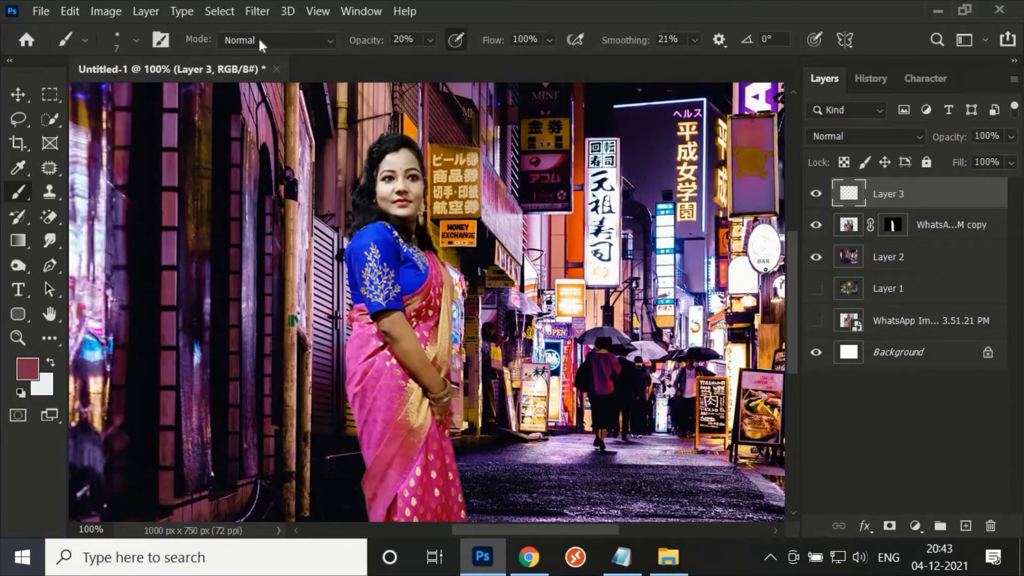
drag(377, 152, 382, 128)
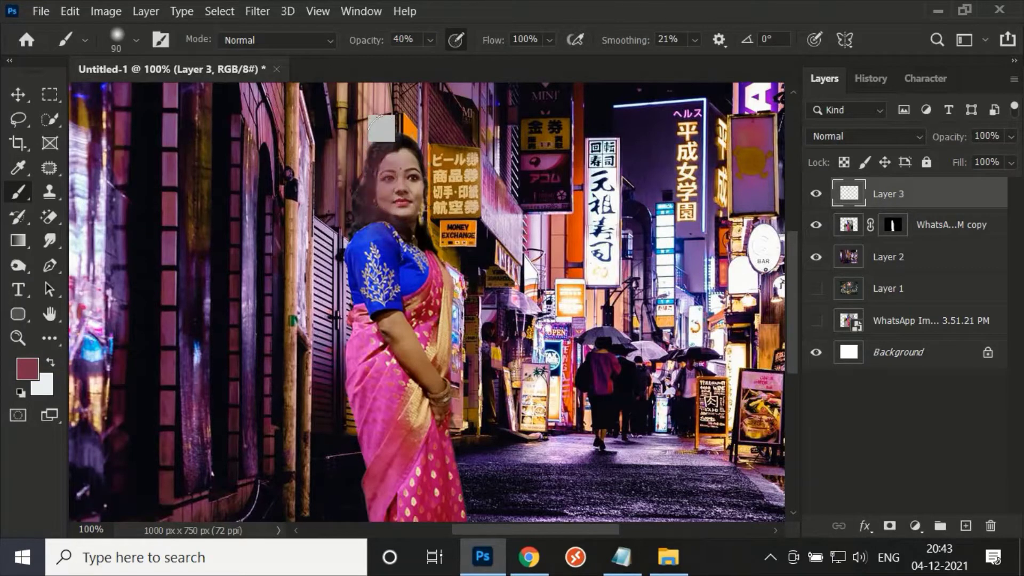
click(27, 369)
click(955, 204)
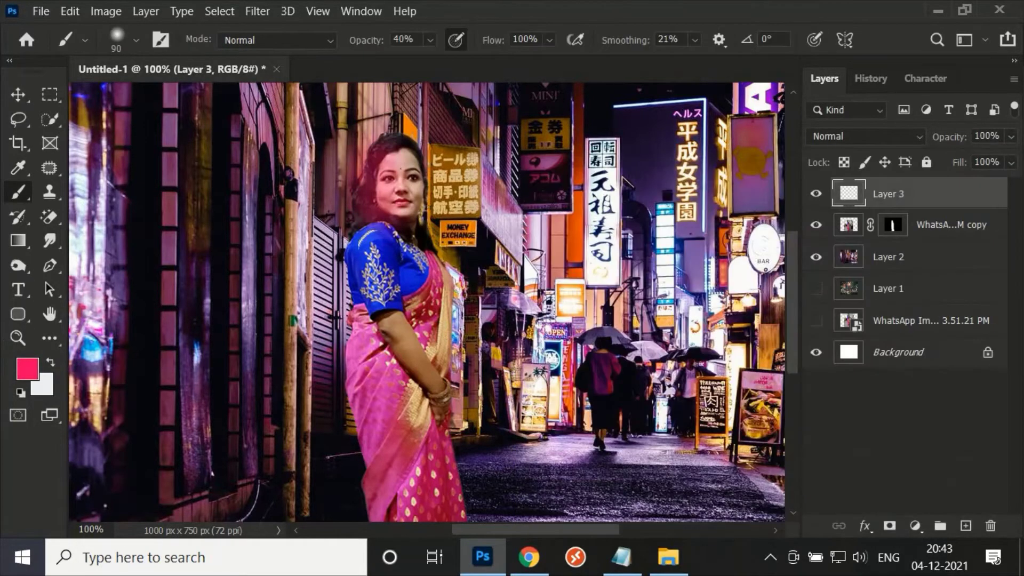
drag(359, 141, 373, 213)
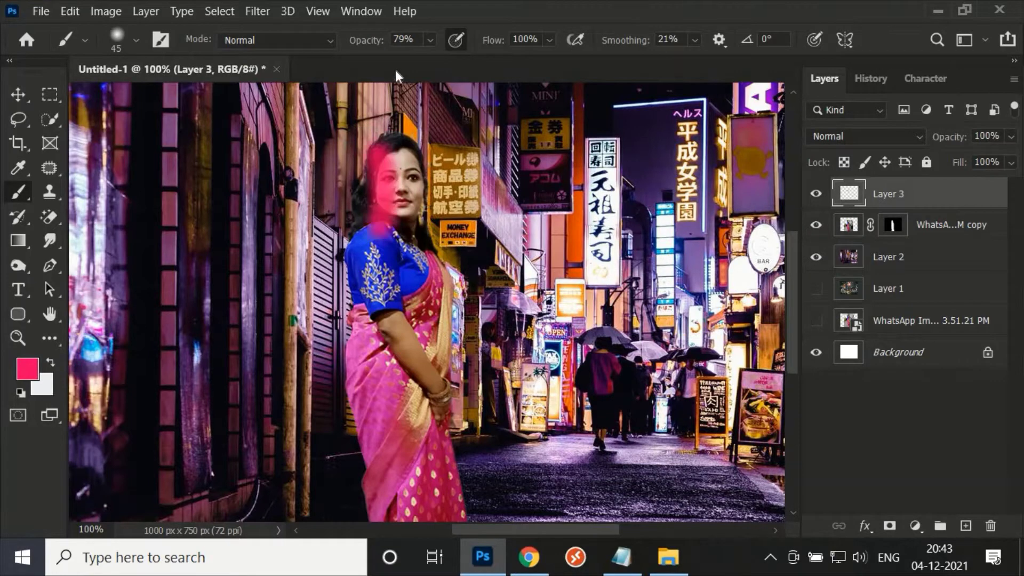
key(ctrl+z)
Paint a full-opacity pink glow down her left side and over her head, then open blend modes.
key(bracketright)
key(0)
mouse_move(368, 147)
mouse_down()
mouse_move(373, 251)
mouse_move(353, 447)
mouse_move(373, 520)
mouse_up()
mouse_move(395, 141)
mouse_down()
mouse_move(376, 199)
mouse_move(373, 520)
mouse_move(416, 459)
mouse_up()
key(bracketright)
click(865, 137)
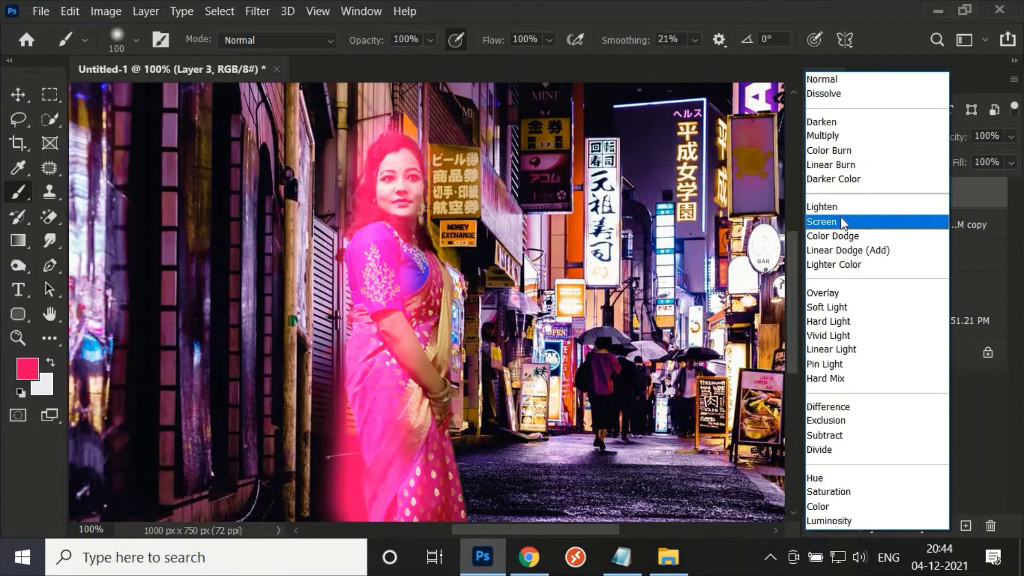
Set the pink glow layer to Soft Light, show it, and add a layer mask.
click(842, 307)
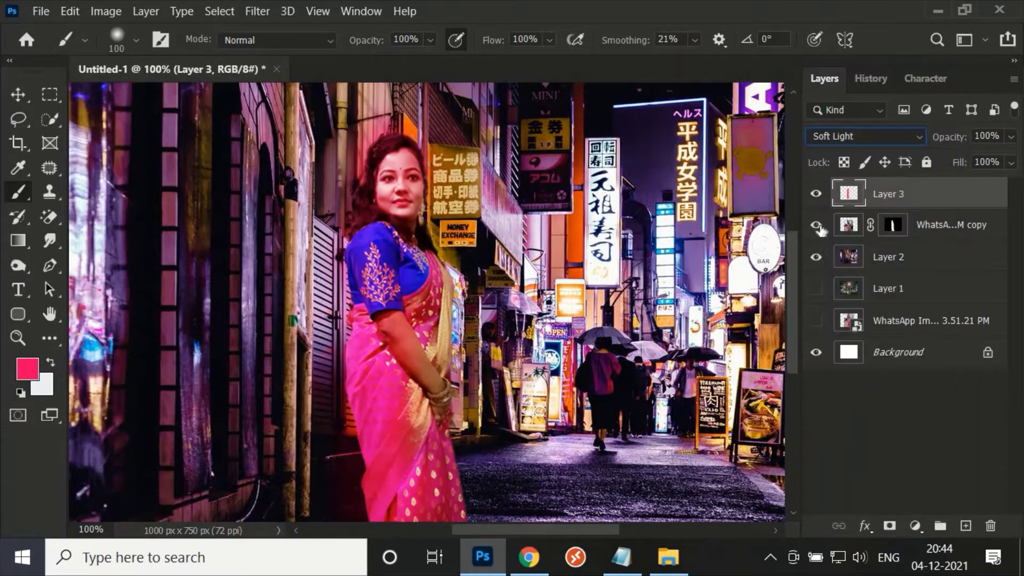
click(816, 195)
click(890, 526)
scroll(427, 267, up, 3)
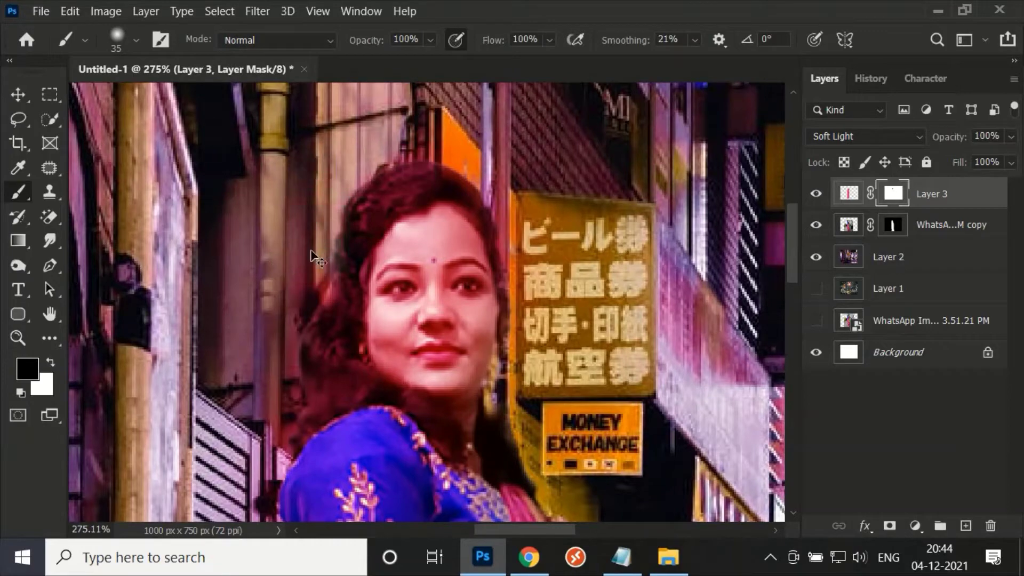
scroll(226, 314, down, 5)
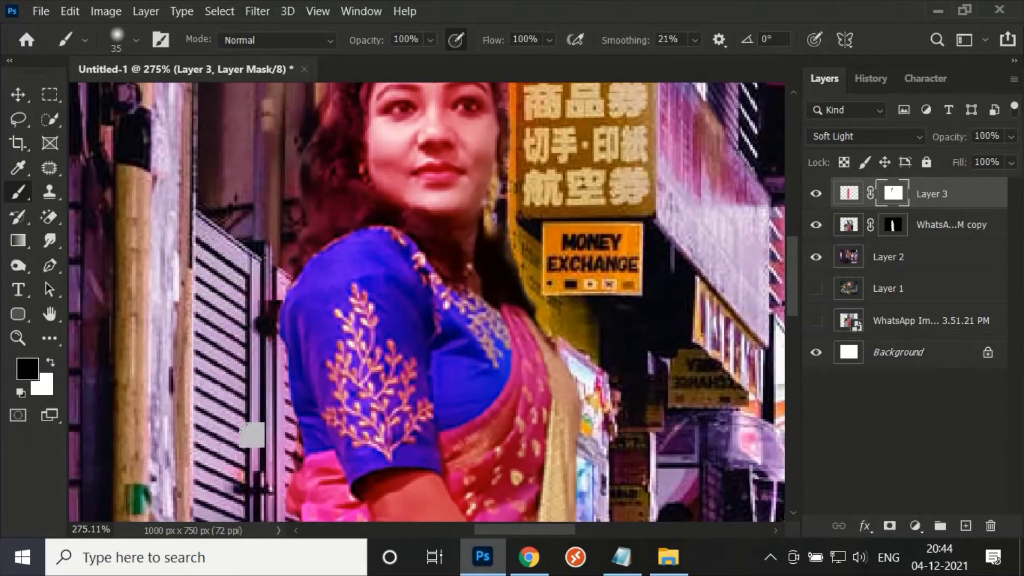
scroll(235, 235, down, 5)
scroll(251, 480, down, 3)
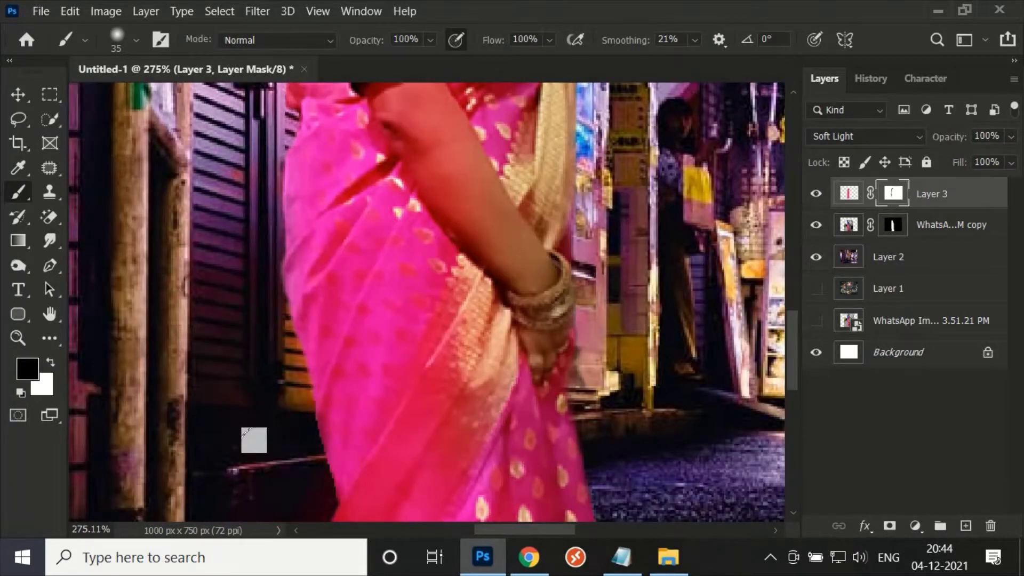
scroll(254, 440, down, 7)
scroll(232, 438, down, 3)
scroll(267, 320, down, 3)
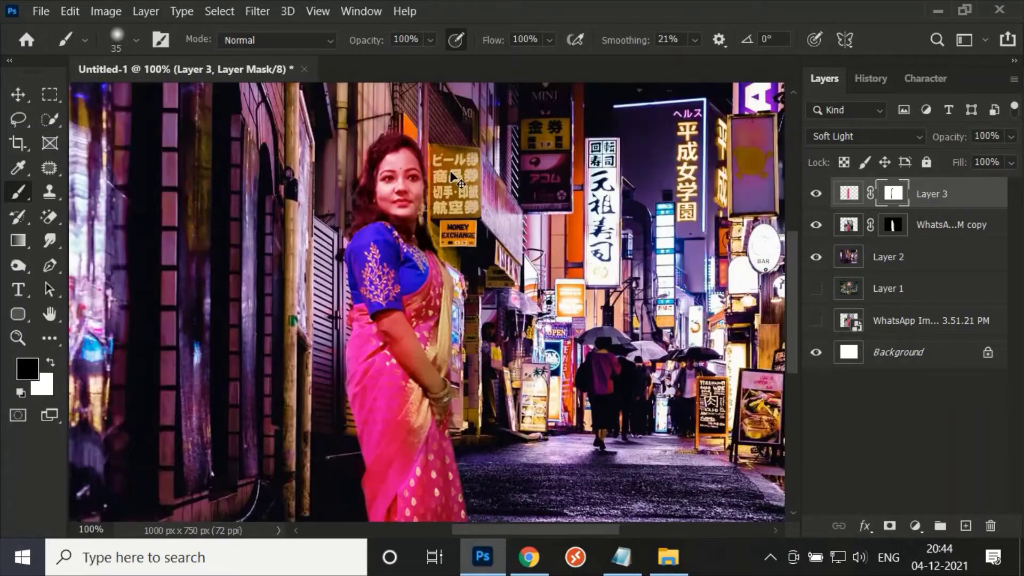
scroll(302, 109, up, 3)
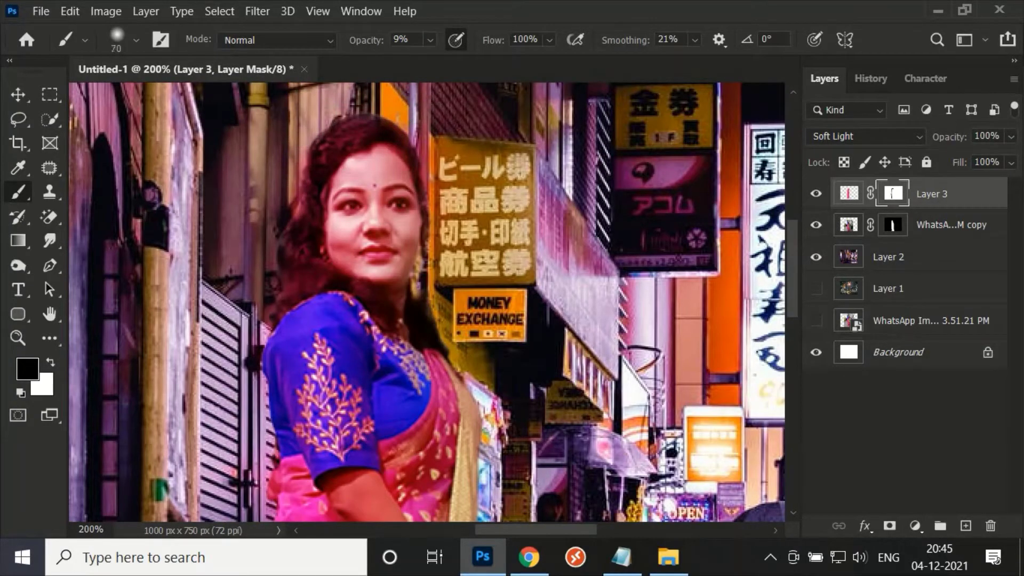
scroll(359, 133, down, 4)
scroll(427, 267, down, 5)
scroll(427, 267, down, 3)
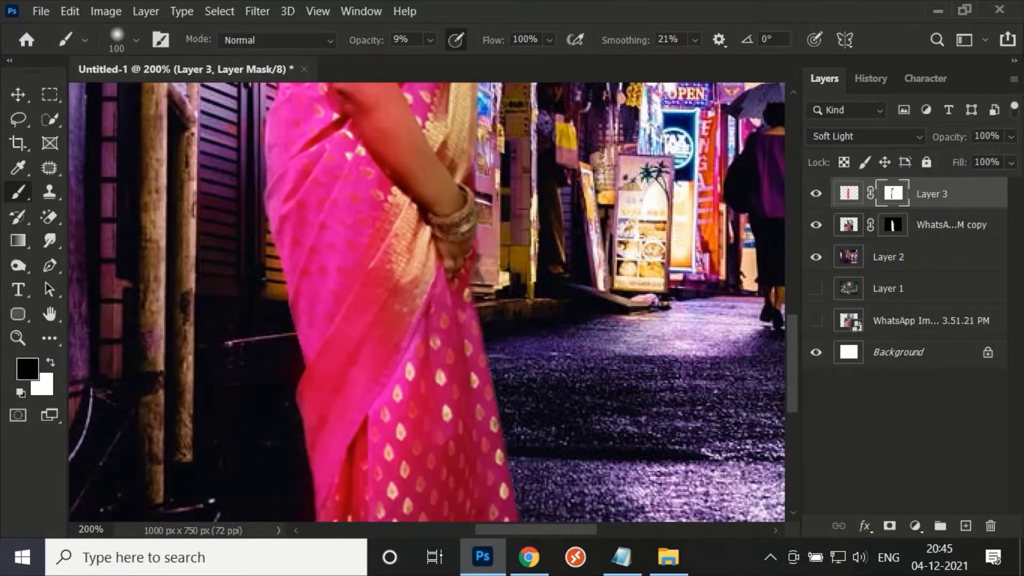
scroll(730, 235, up, 7)
scroll(730, 235, up, 1)
scroll(730, 235, up, 2)
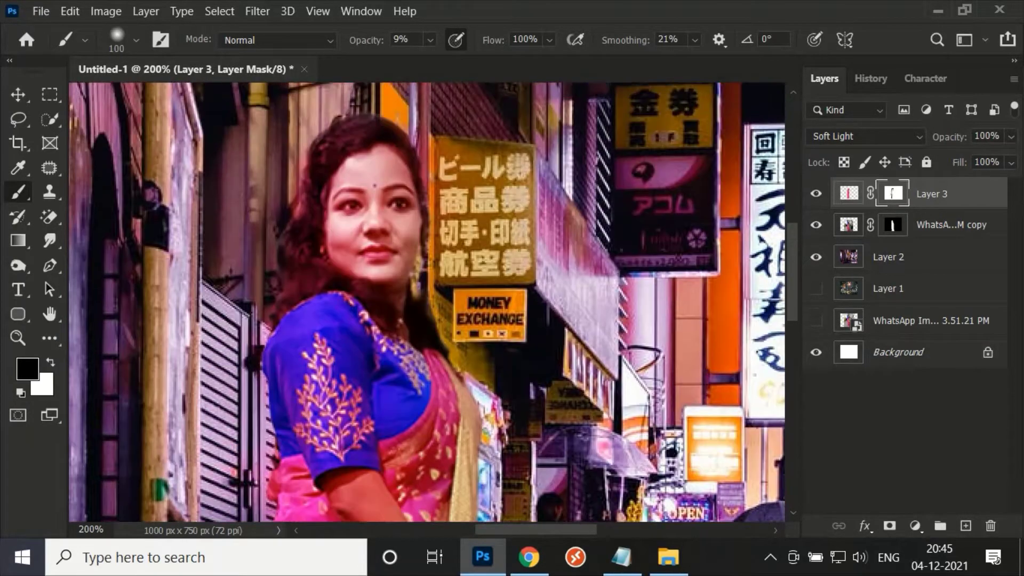
Duplicate the pink glow layer, shift the copy slightly, and hide it.
click(849, 193)
key(ctrl+j)
key(ctrl+t)
mouse_move(347, 405)
mouse_down()
mouse_move(383, 408)
mouse_move(388, 392)
mouse_up()
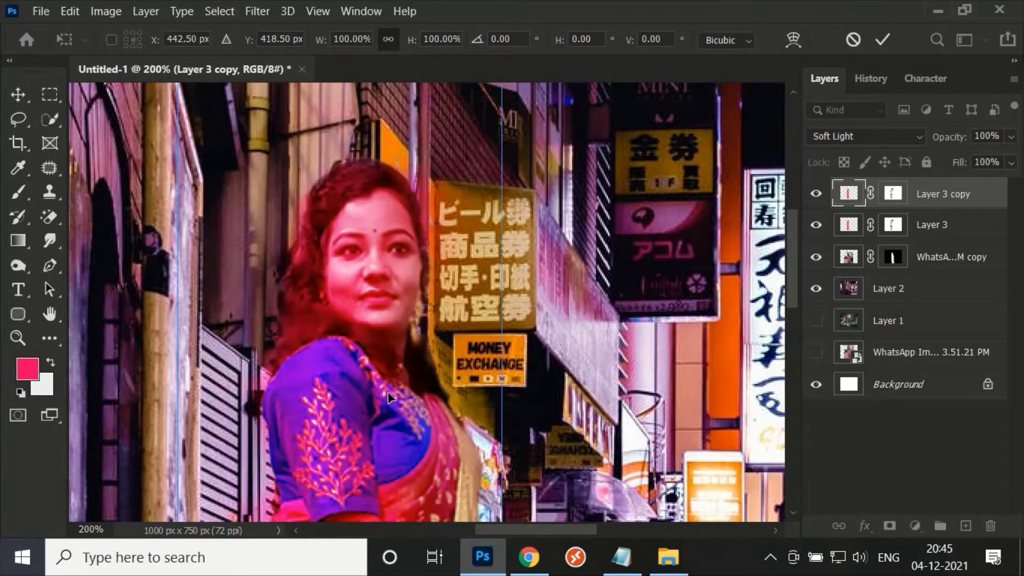
key(Return)
click(817, 193)
Return to the brush on Layer 3 and zoom out to see the whole scene.
key(b)
click(851, 227)
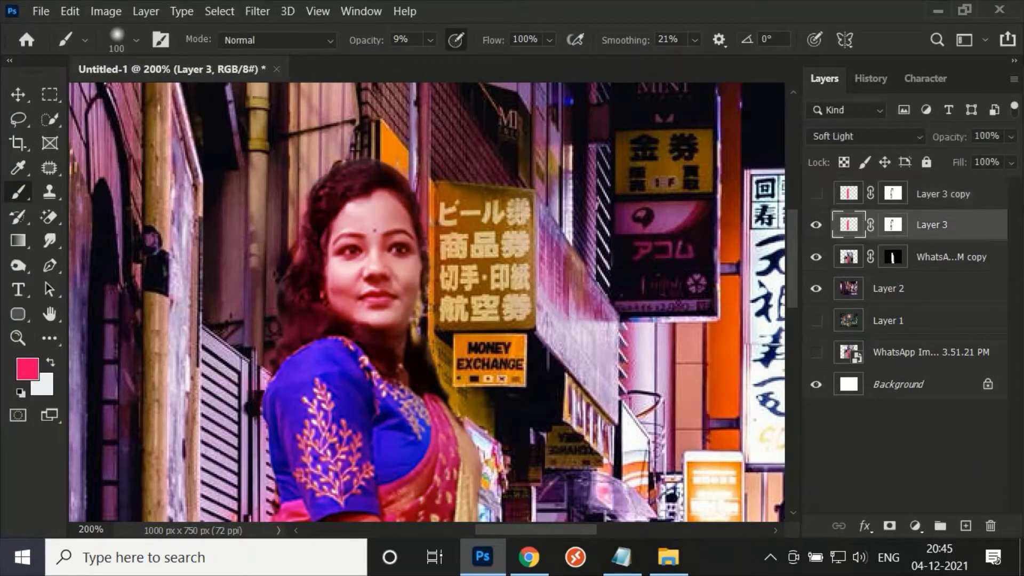
scroll(427, 299, down, 3)
scroll(427, 299, down, 3)
scroll(426, 299, down, 4)
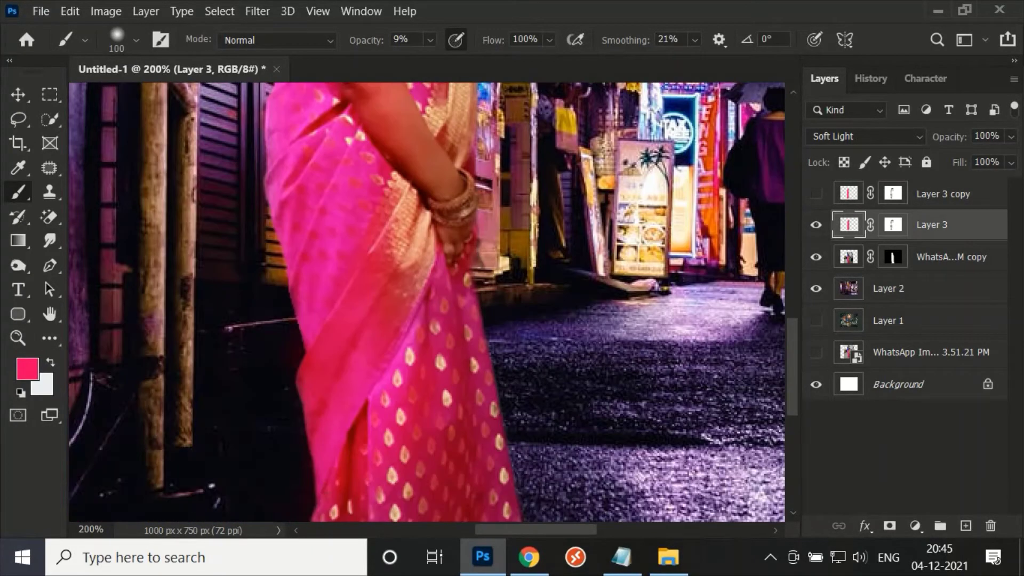
scroll(427, 298, down, 2)
key(ctrl+minus)
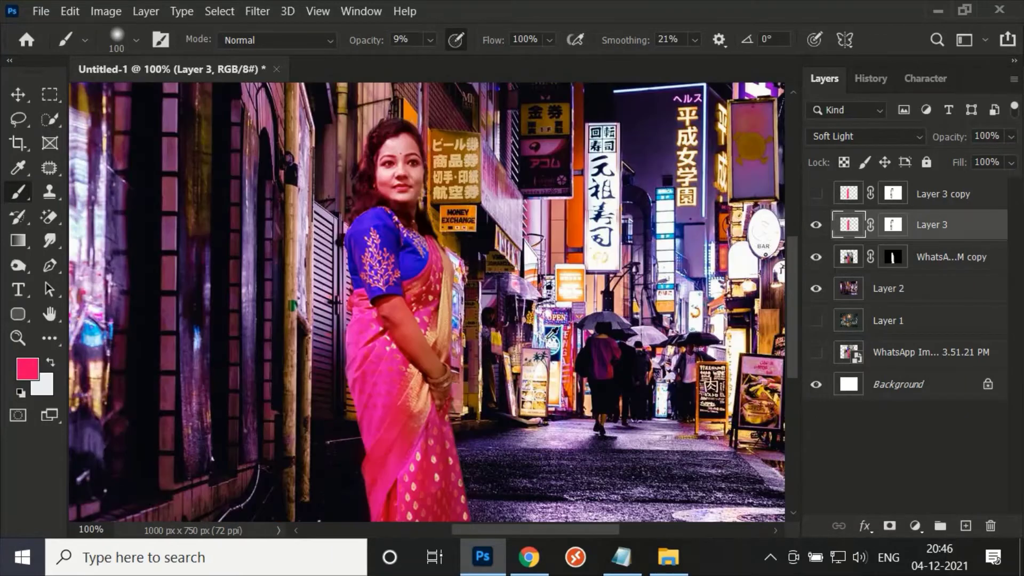
Sample light lavender for Layer 4, add a mask, and paint black to hide parts of it.
alt+click(569, 431)
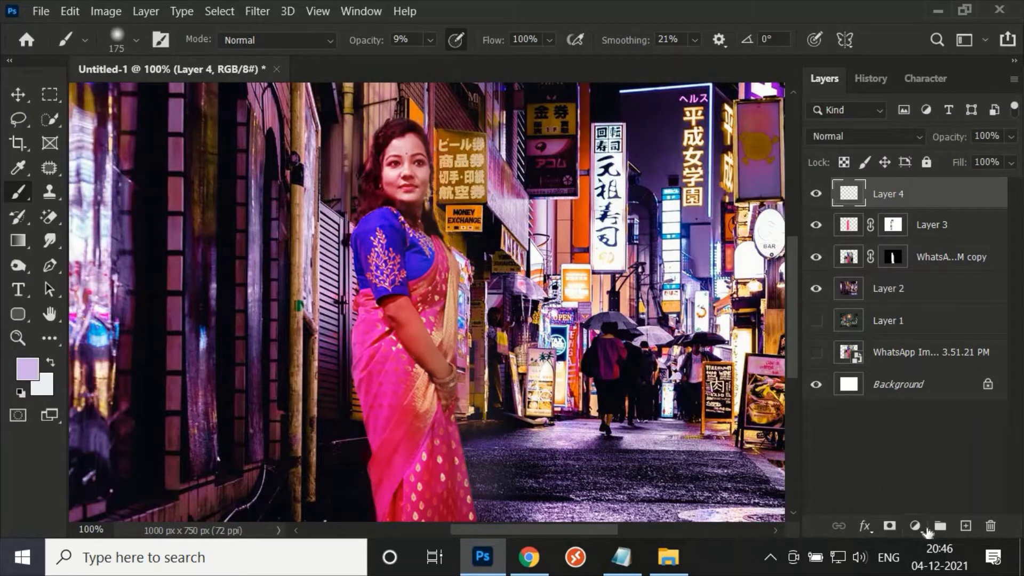
click(890, 526)
key(bracketleft)
key(x)
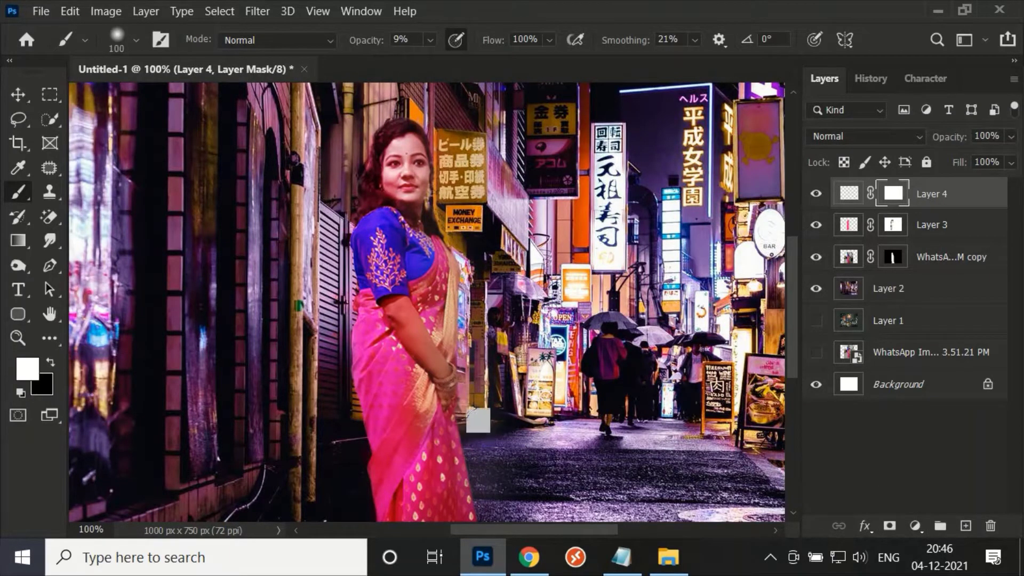
drag(357, 41, 407, 41)
key(x)
drag(483, 334, 494, 411)
scroll(494, 411, down, 2)
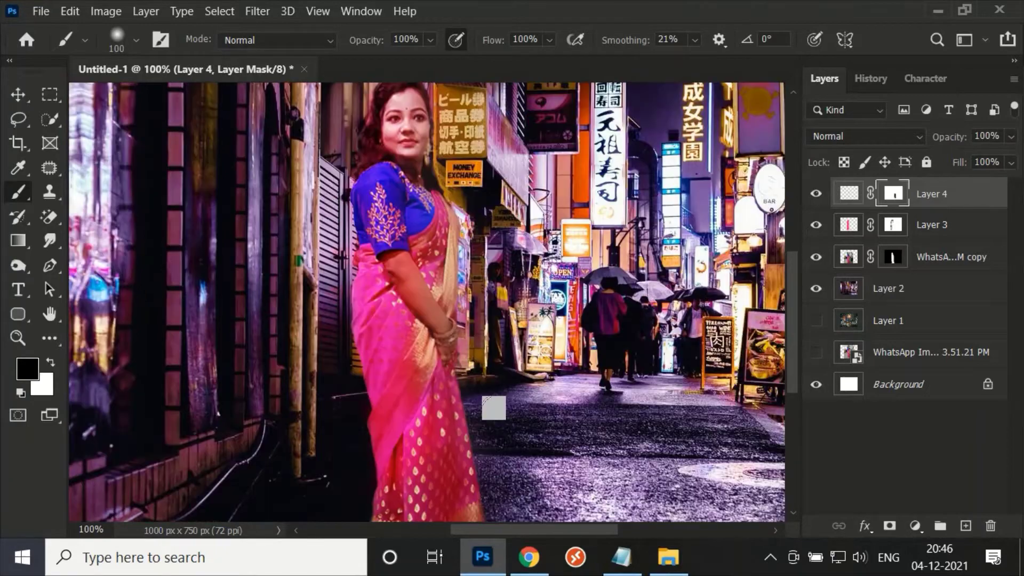
scroll(496, 412, up, 3)
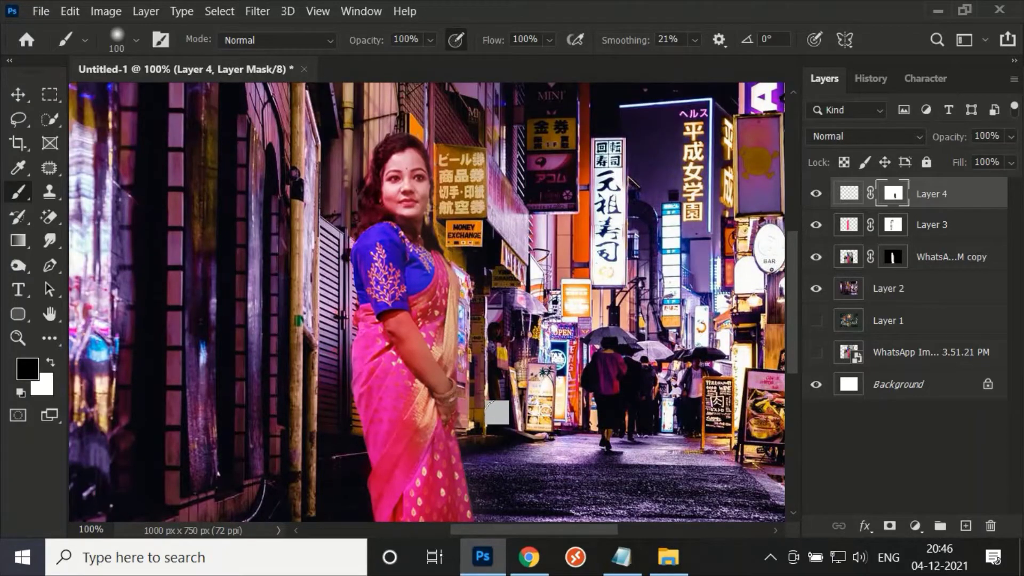
Create a new empty Layer 5 on top, blended in Soft Light.
scroll(496, 412, down, 2)
alt+click(489, 415)
scroll(490, 415, up, 2)
key(ctrl+shift+alt+n)
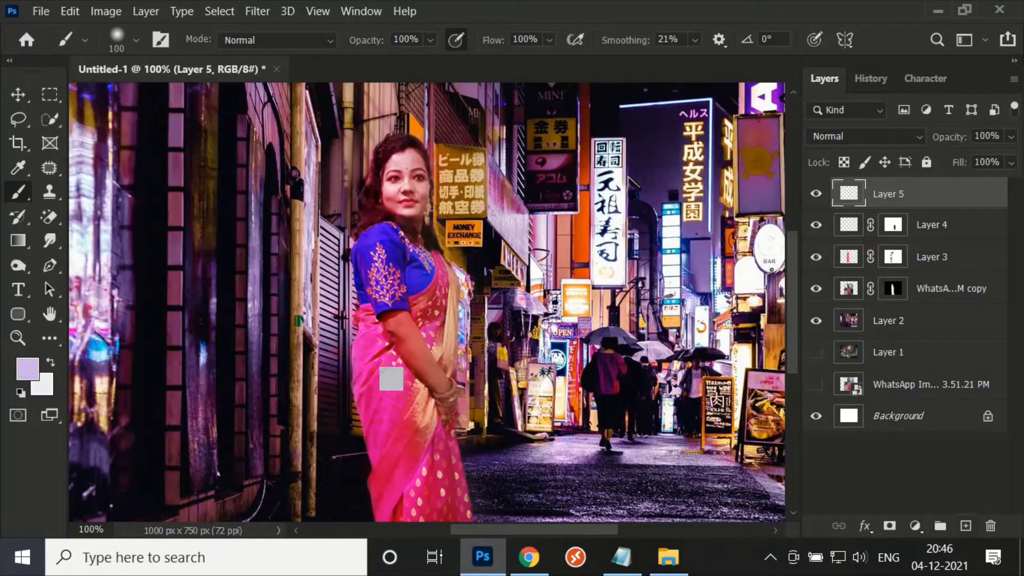
click(864, 137)
click(841, 308)
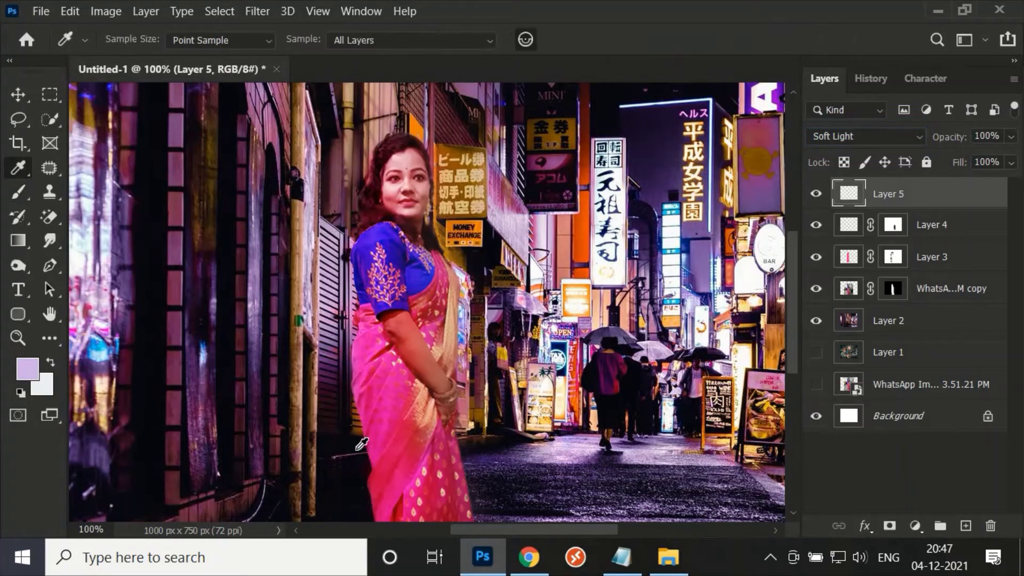
Paint dark black shading around the woman on Layer 5.
key(d)
scroll(362, 377, down, 3)
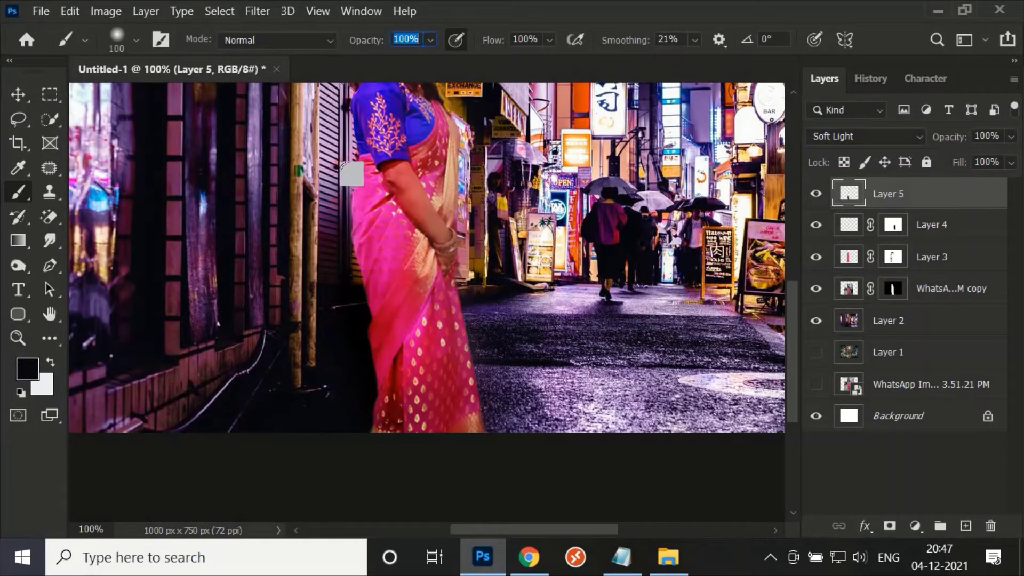
key(bracketright)
key(bracketright)
drag(352, 173, 429, 387)
scroll(430, 387, up, 3)
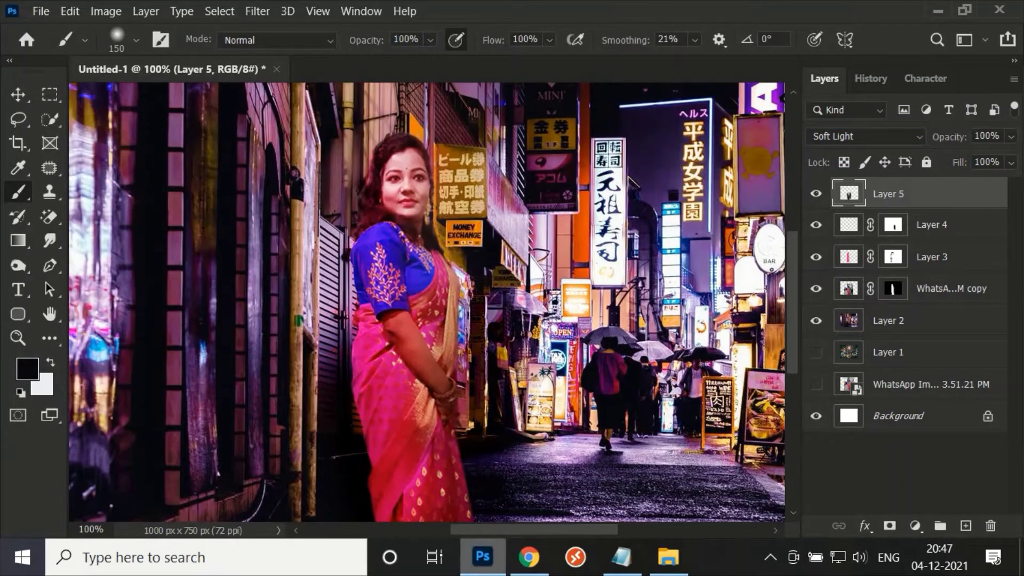
scroll(427, 301, down, 3)
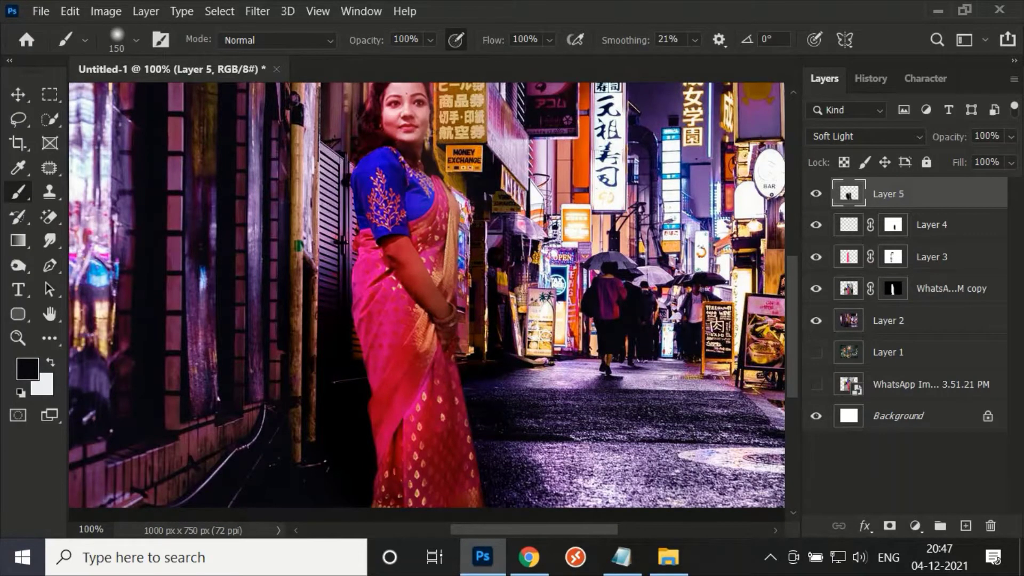
scroll(368, 221, up, 3)
key(bracketleft)
key(bracketleft)
key(bracketleft)
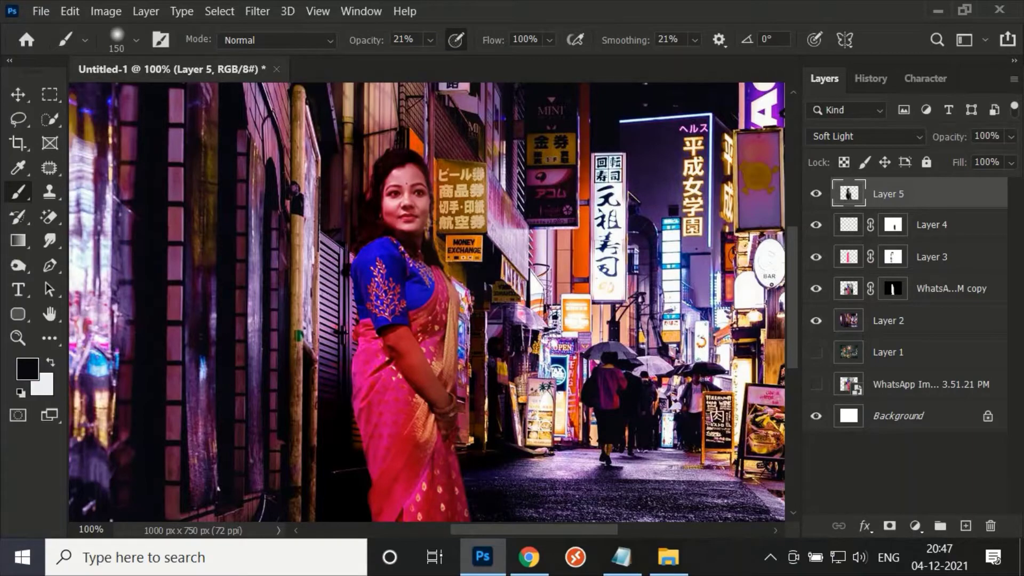
scroll(426, 301, down, 1)
scroll(427, 301, up, 2)
scroll(427, 301, down, 3)
scroll(427, 302, down, 3)
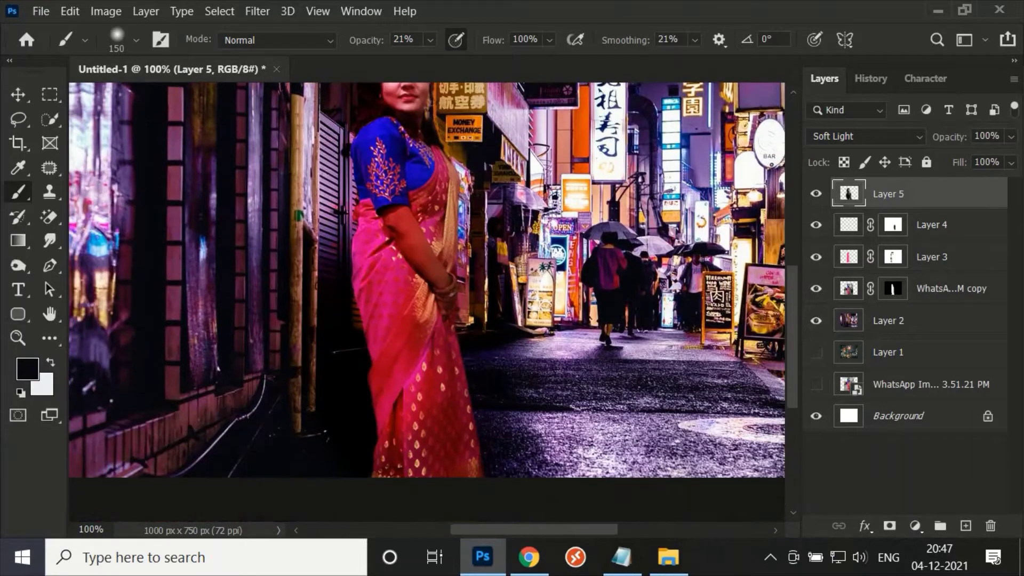
scroll(427, 301, up, 3)
scroll(427, 301, up, 1)
Toggle Layer 5's visibility to compare the shading across the composite.
click(815, 194)
scroll(500, 375, down, 1)
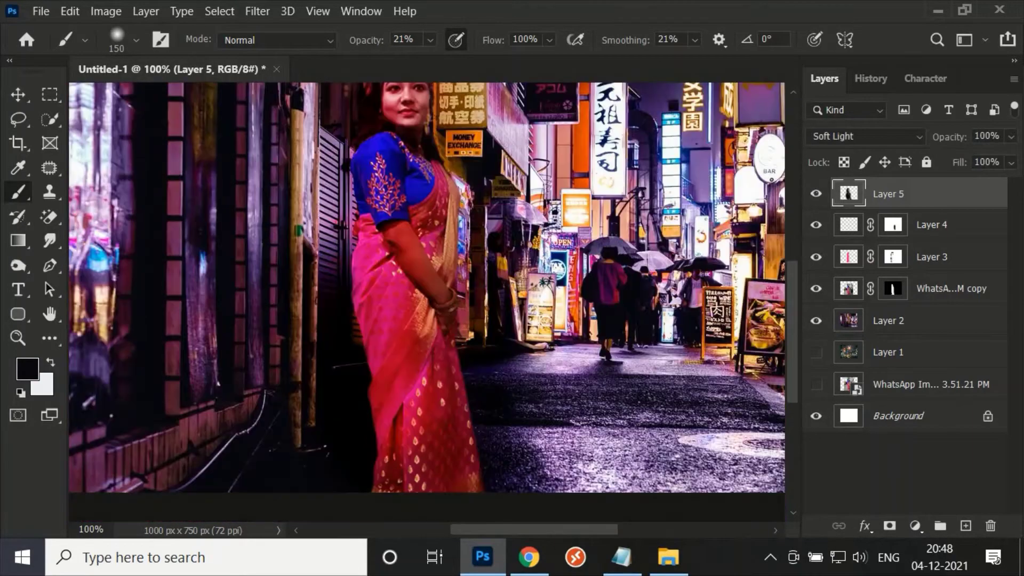
scroll(500, 375, down, 1)
scroll(500, 375, up, 2)
scroll(501, 375, up, 1)
scroll(500, 375, down, 2)
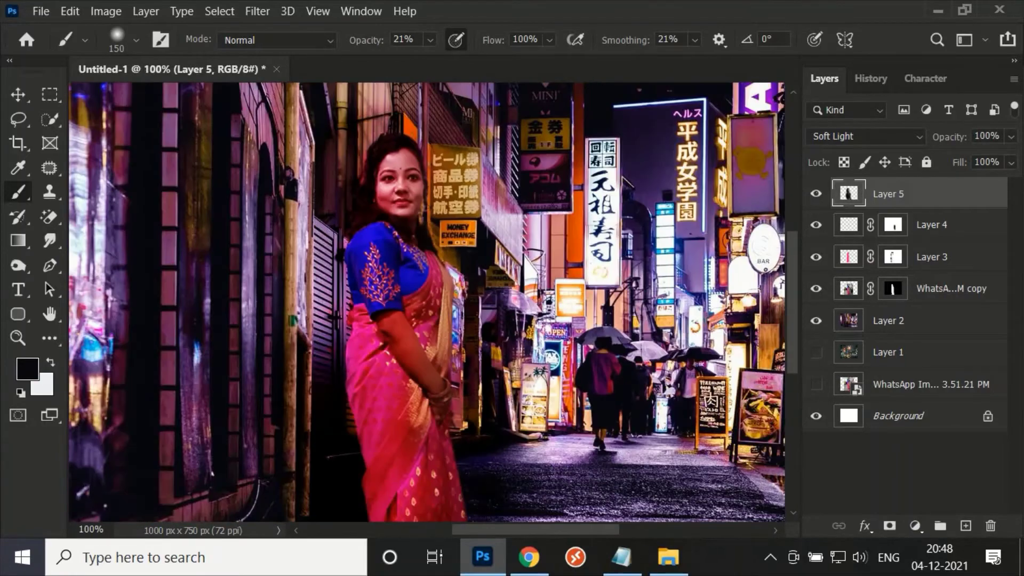
Duplicate Layer 5 and try different fill amounts on the copy.
key(ctrl+j)
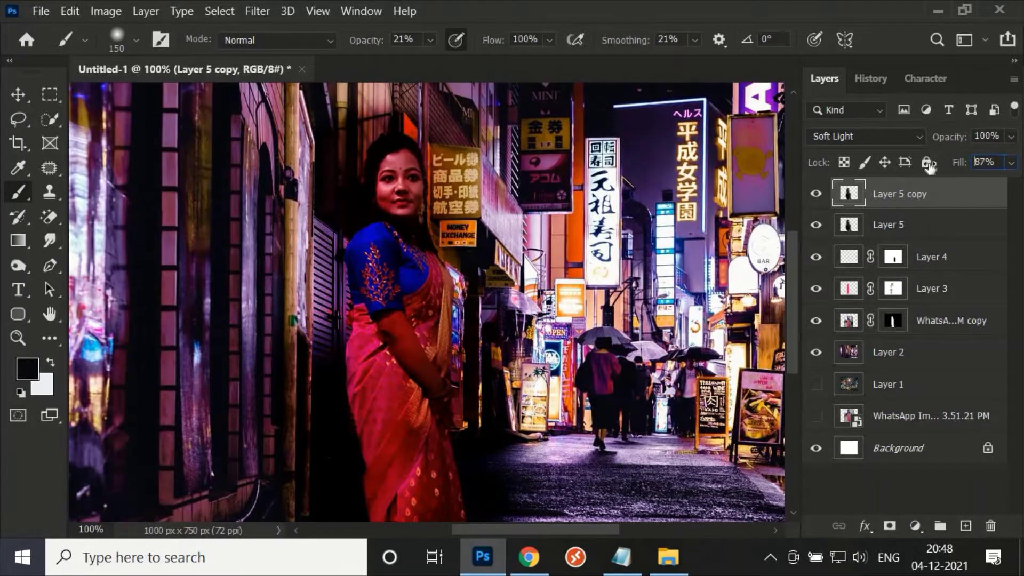
drag(960, 162, 892, 167)
scroll(427, 303, down, 1)
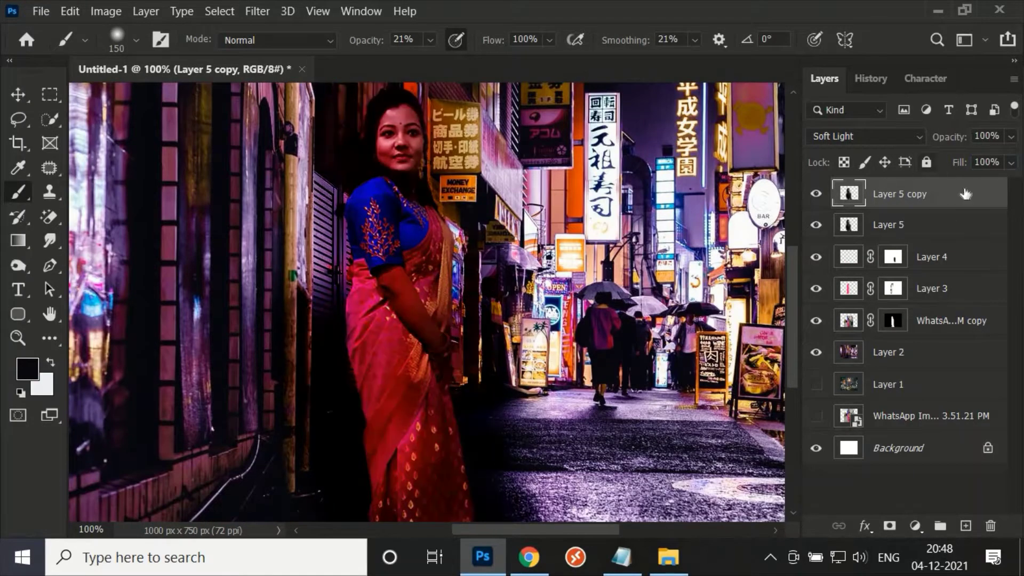
drag(960, 162, 902, 170)
scroll(743, 279, up, 1)
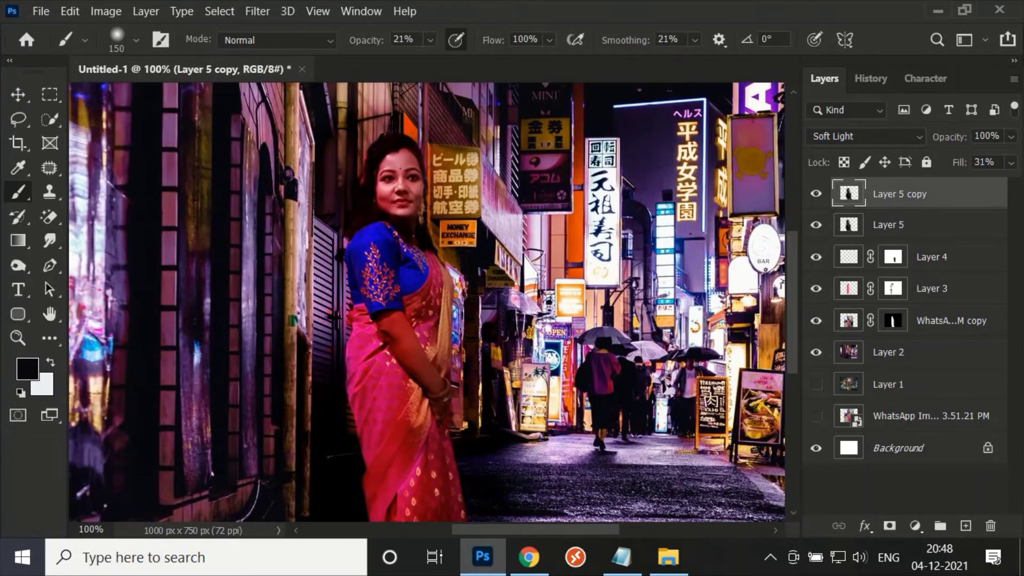
drag(958, 167, 995, 167)
Add a mask to Layer 5 copy and paint black to hide its effect over the woman.
click(889, 526)
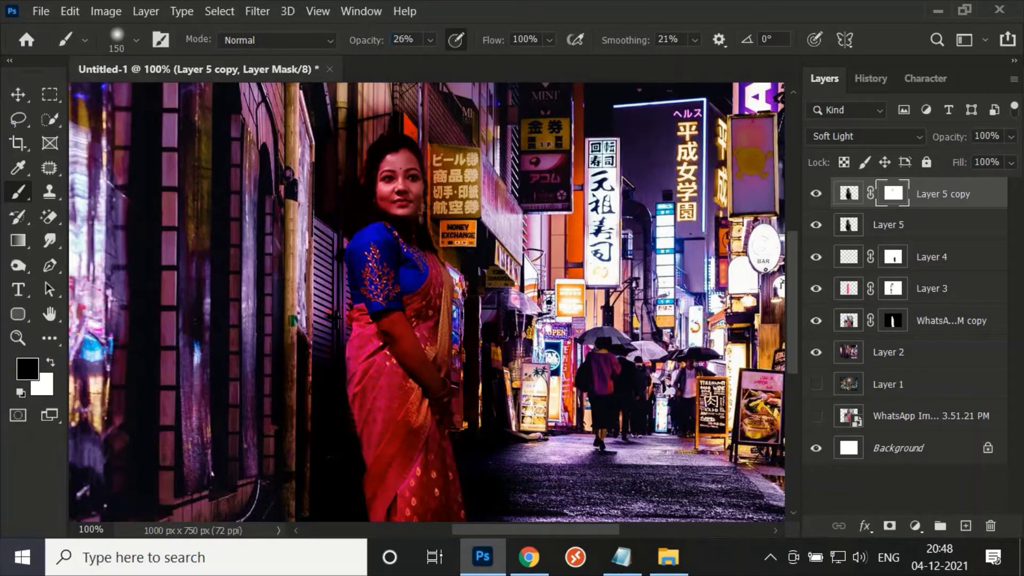
mouse_move(400, 160)
mouse_down()
mouse_move(427, 278)
mouse_move(416, 363)
mouse_up()
scroll(426, 301, down, 1)
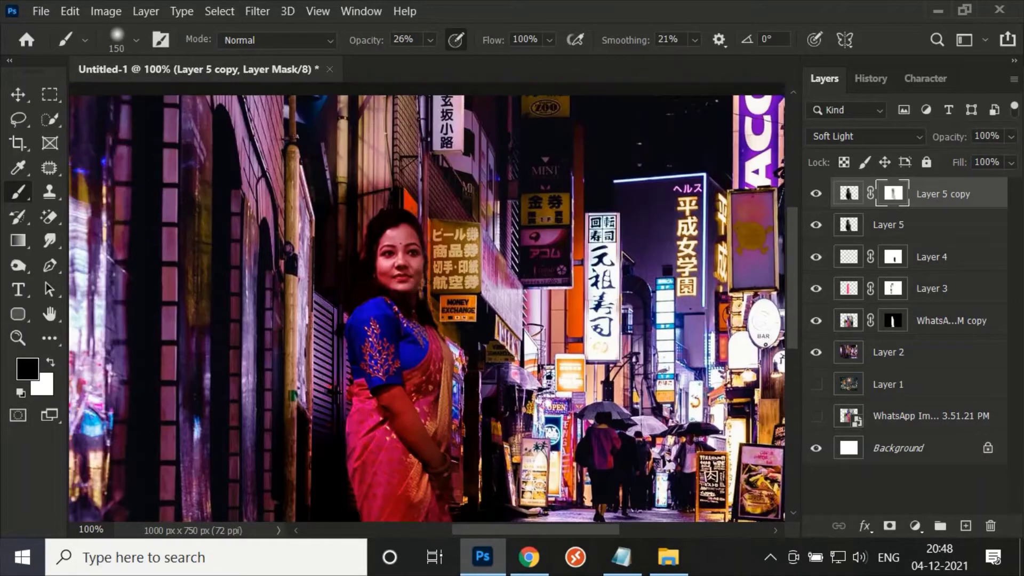
scroll(460, 404, down, 1)
scroll(459, 404, up, 2)
scroll(459, 403, up, 1)
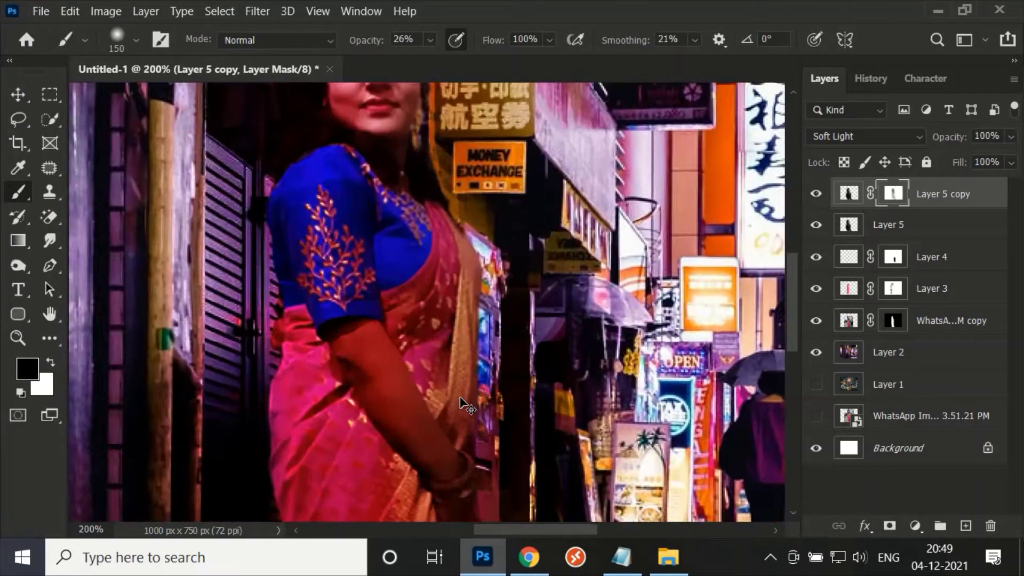
scroll(460, 404, down, 1)
drag(334, 112, 312, 422)
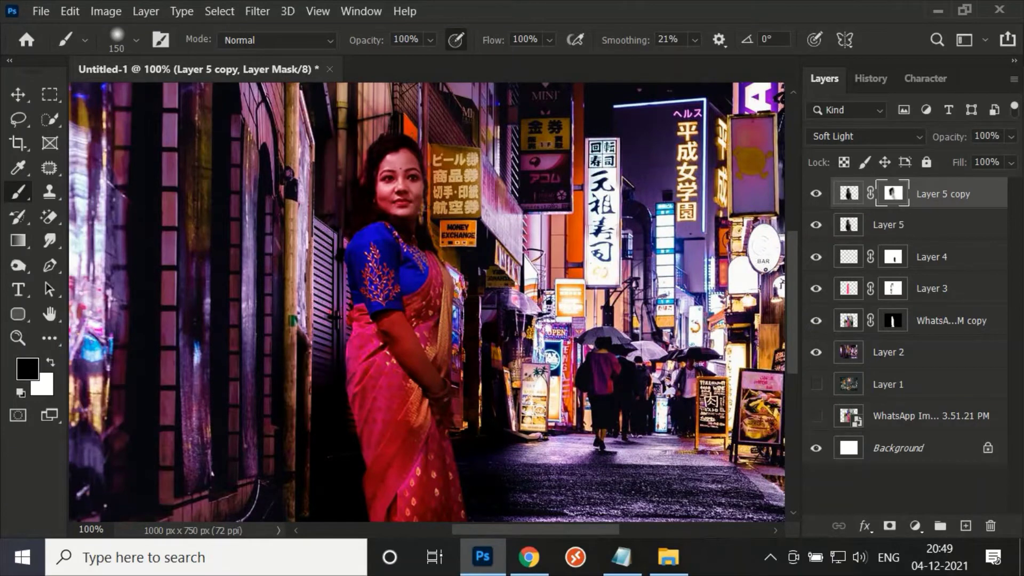
scroll(427, 302, left, 1)
scroll(427, 302, down, 2)
scroll(427, 302, down, 1)
scroll(427, 302, up, 3)
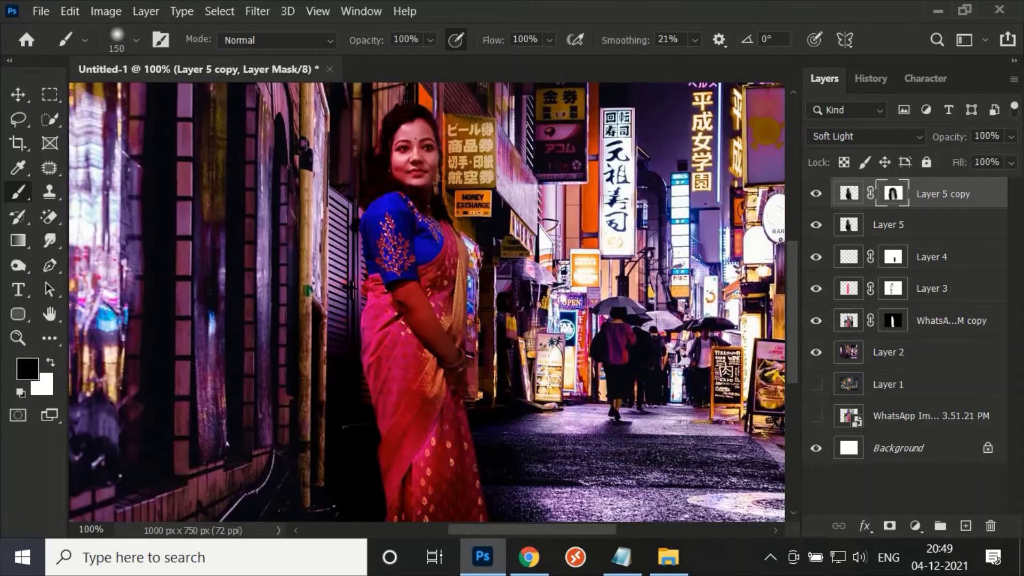
Paint white on the mask to restore areas, refine edges, and set fill to 60%.
key(x)
drag(339, 170, 528, 504)
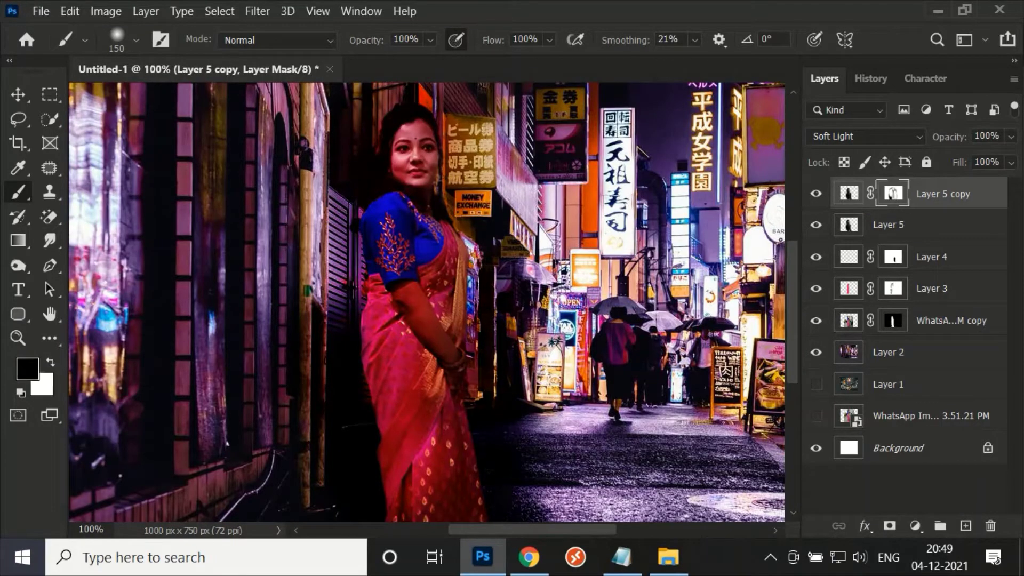
mouse_move(502, 357)
mouse_down()
mouse_move(406, 373)
mouse_move(486, 289)
mouse_up()
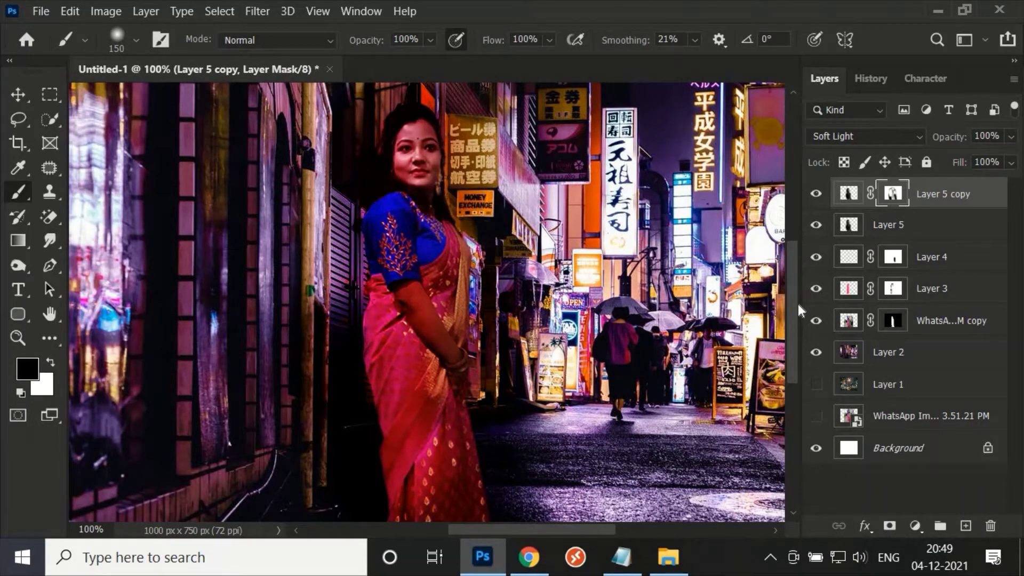
drag(464, 480, 411, 373)
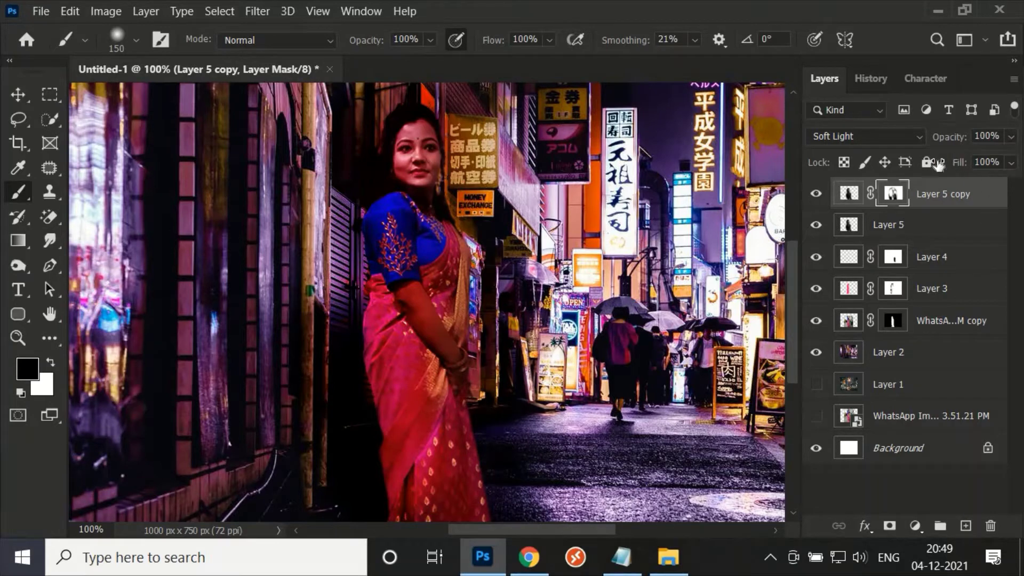
drag(939, 166, 938, 158)
drag(325, 299, 324, 416)
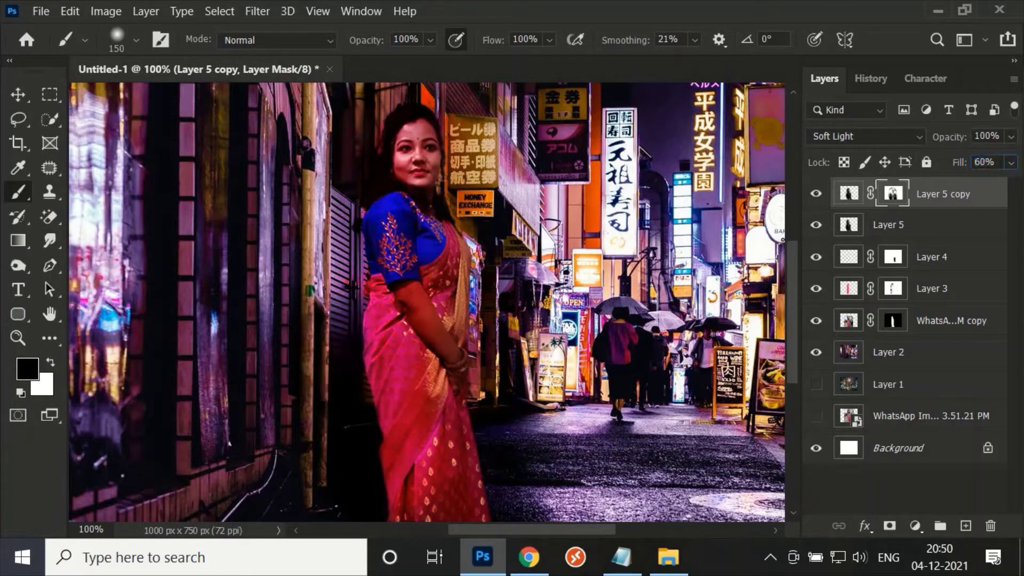
Select Layer 5 copy through WhatsA...M copy and do a first scale-and-move transform.
click(853, 323)
shift+click(848, 203)
key(ctrl+t)
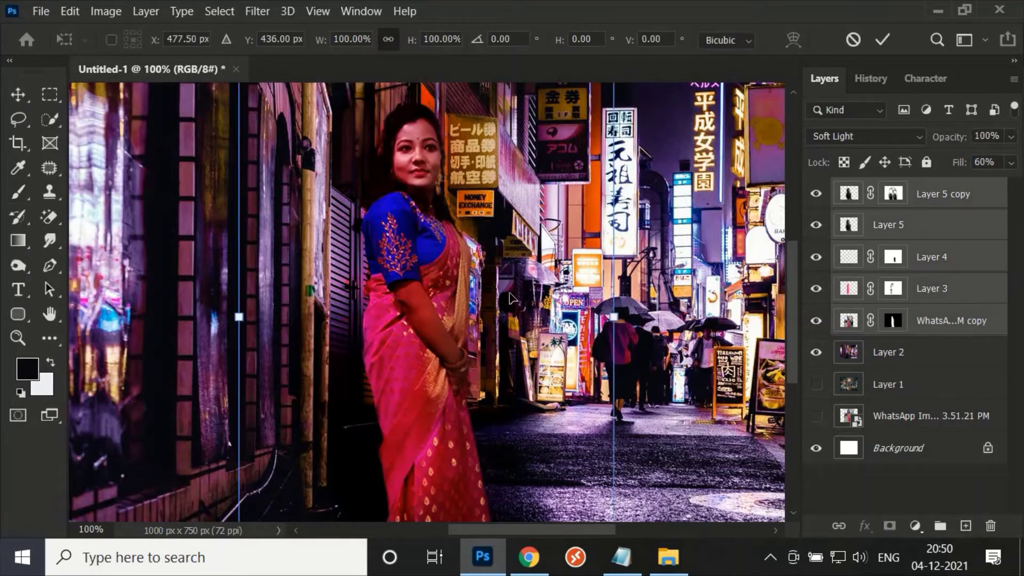
key(ctrl+minus)
mouse_move(540, 155)
mouse_down()
mouse_move(554, 191)
mouse_move(540, 171)
mouse_up()
mouse_move(421, 367)
mouse_down()
mouse_move(451, 368)
mouse_move(436, 367)
mouse_move(433, 426)
mouse_move(439, 397)
mouse_up()
key(Return)
Transform the woman's layers again, settling on 92.9% scale and applying.
key(ctrl+t)
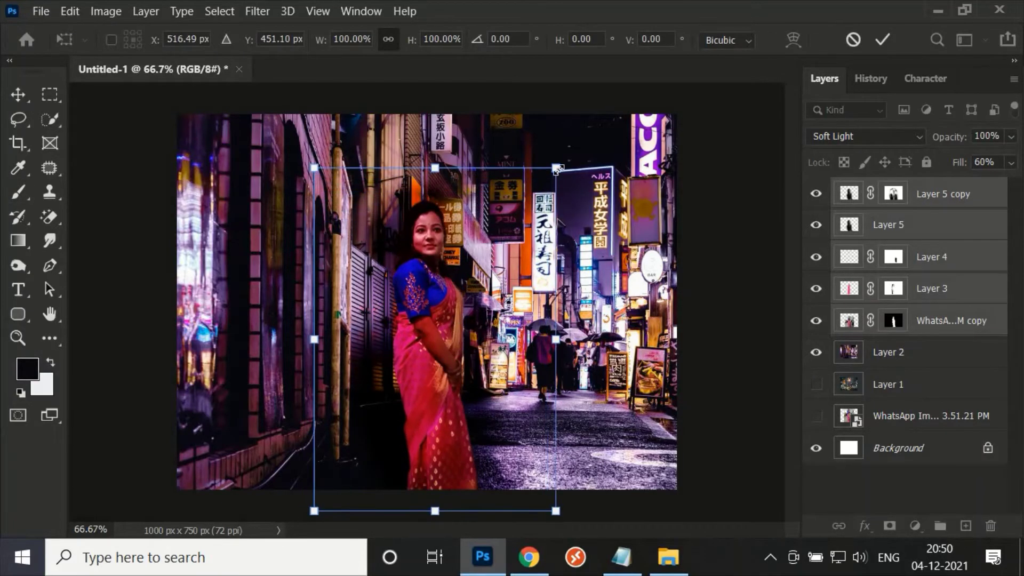
mouse_move(560, 167)
mouse_down()
mouse_move(520, 264)
mouse_move(560, 205)
mouse_up()
drag(444, 391, 438, 393)
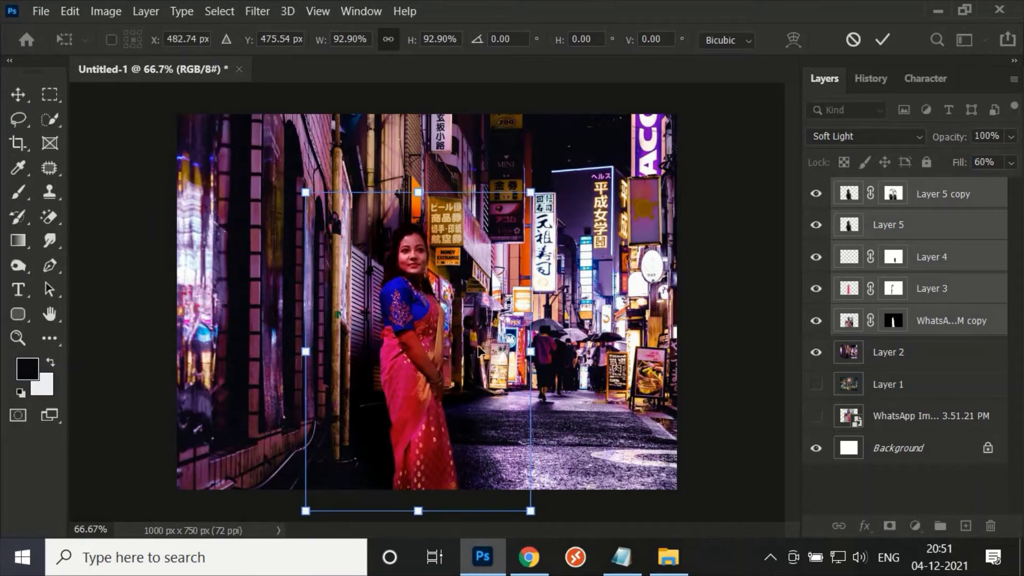
key(Return)
Compare by hiding Layer 5 and its copy, undo a test mask, and create Layer 6.
key(b)
click(532, 231)
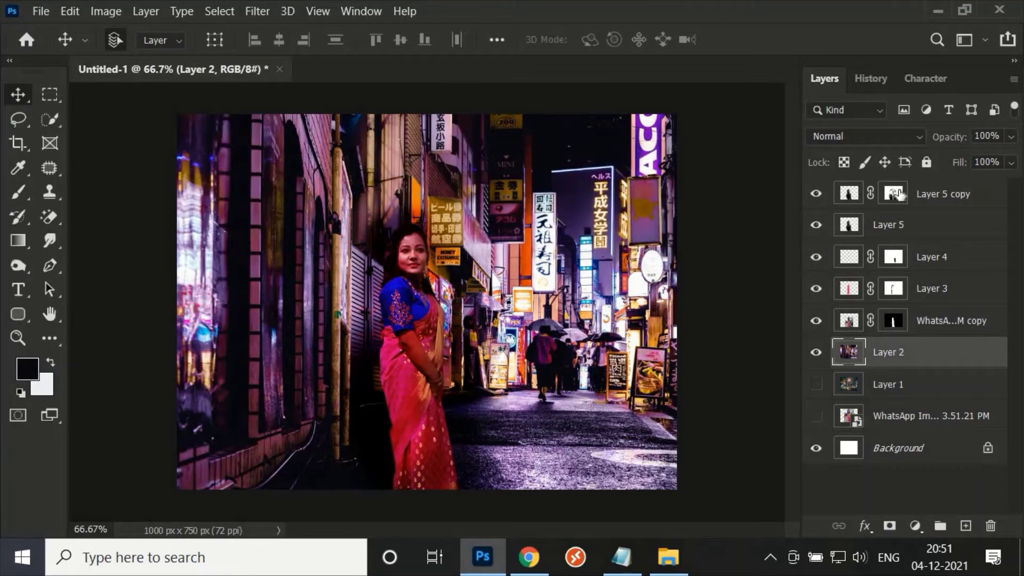
click(817, 193)
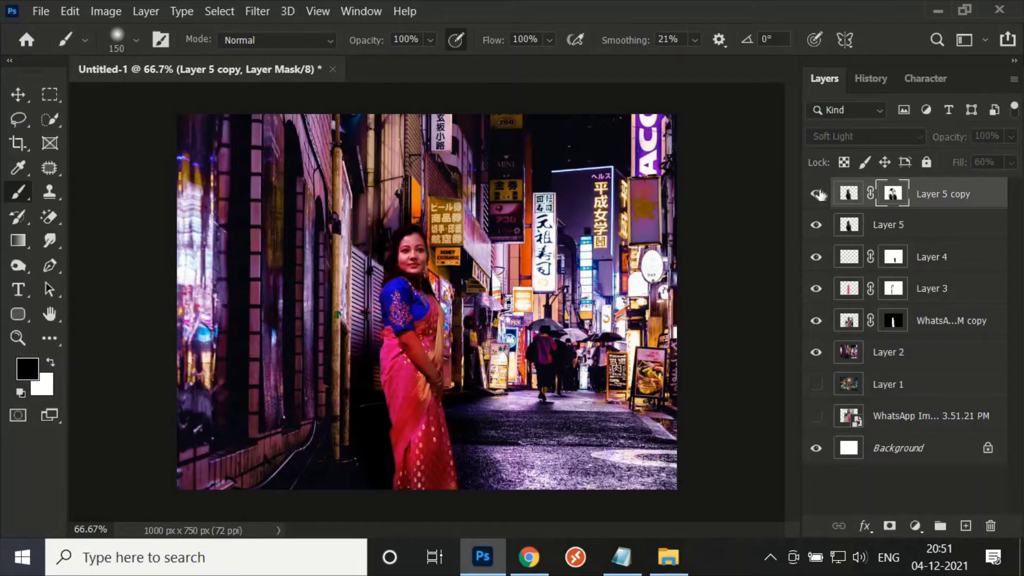
click(816, 224)
click(816, 225)
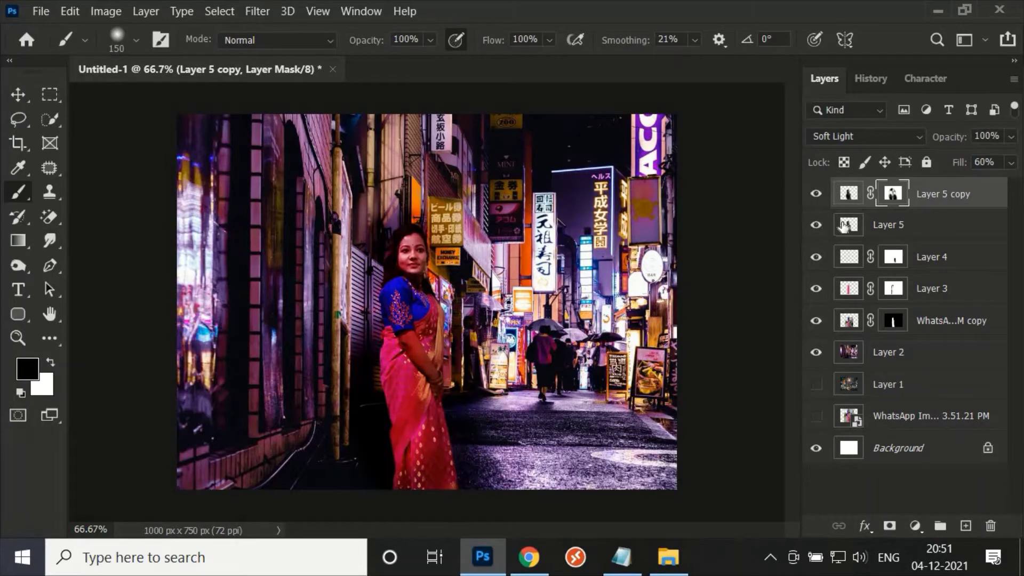
click(934, 225)
click(889, 525)
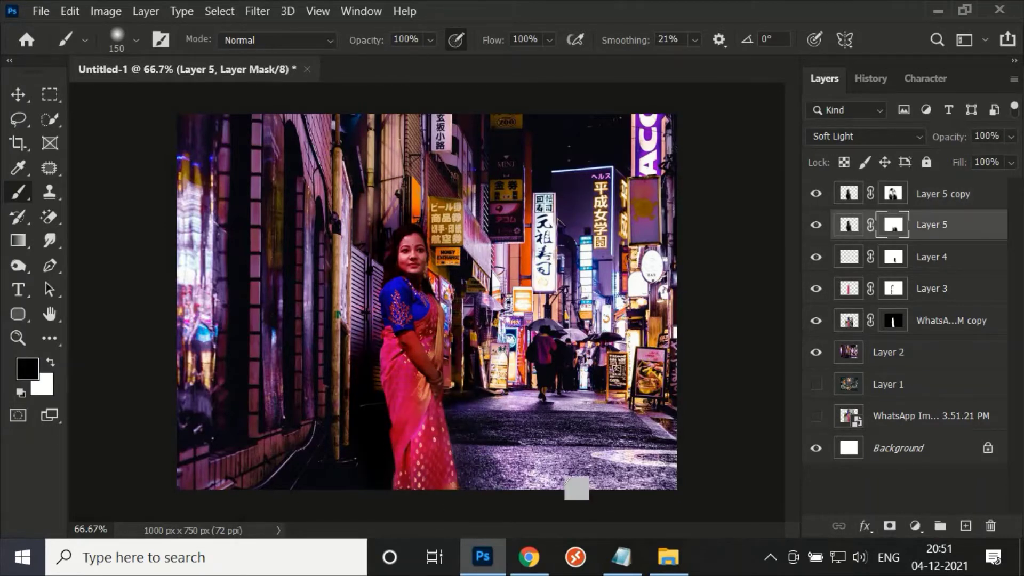
key(ctrl+z)
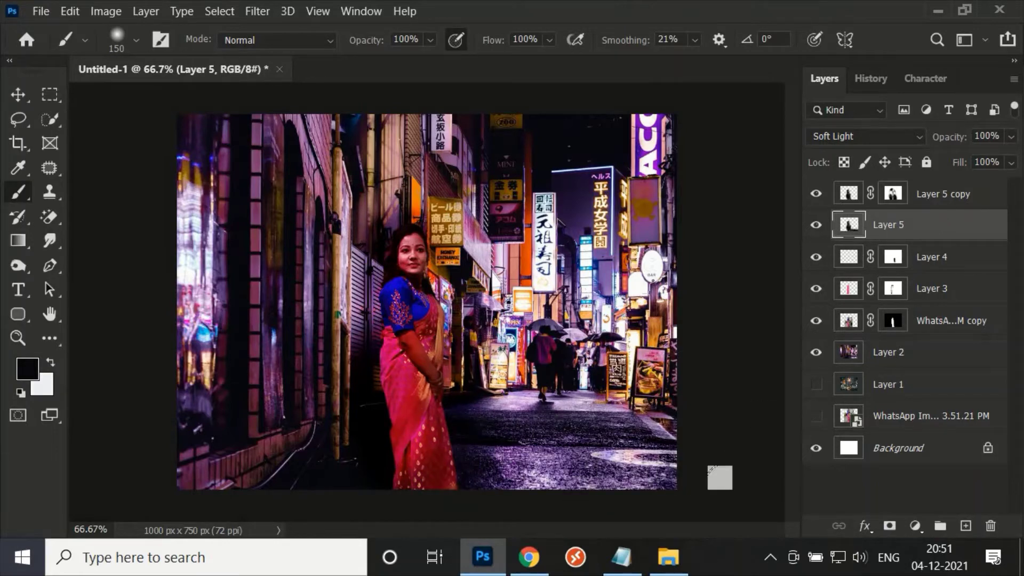
click(966, 526)
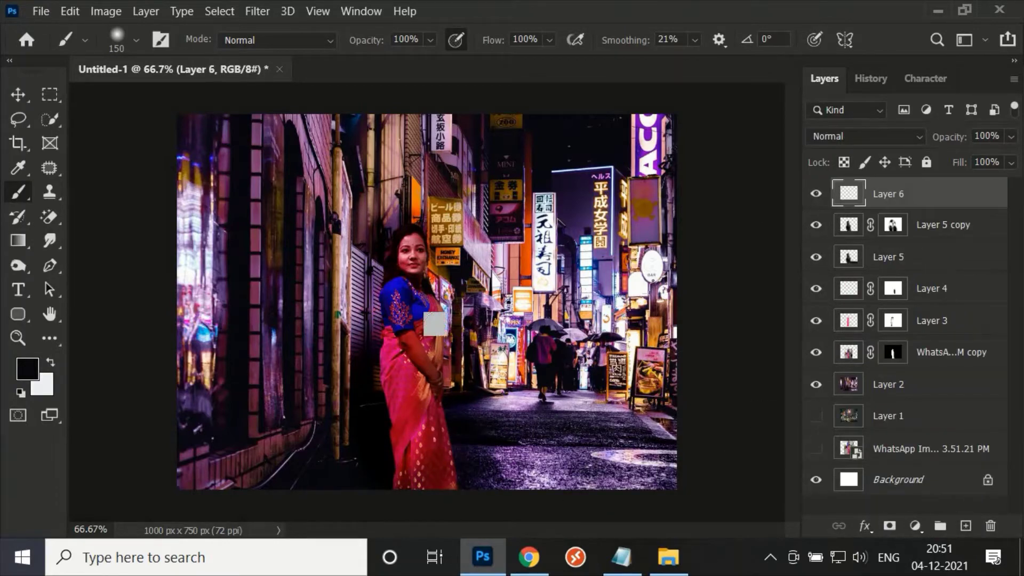
Zoom in on the woman and switch between Layer 5 copy's mask and pixels.
key(ctrl+plus)
key(ctrl+plus)
key(alt+bracketleft)
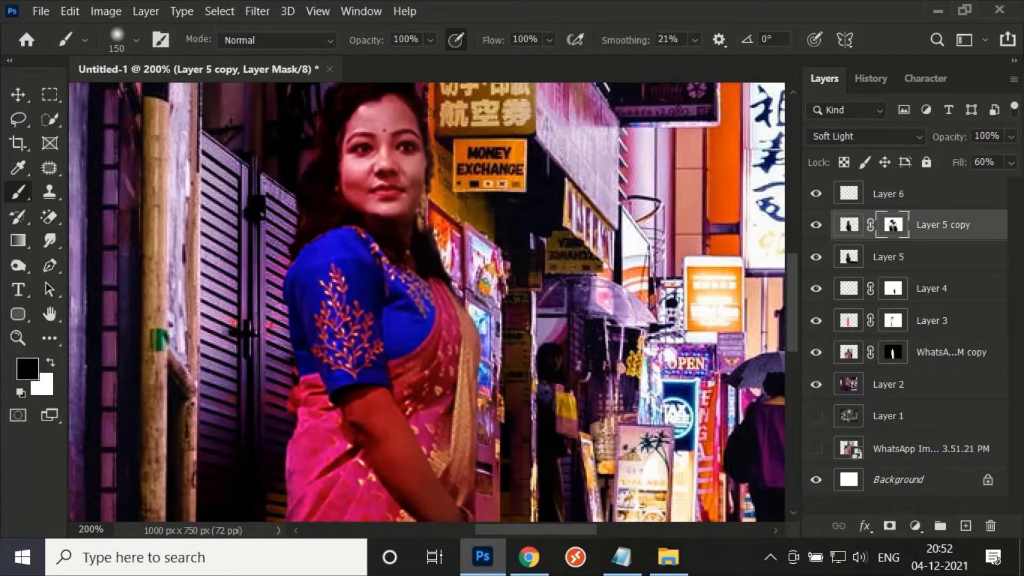
scroll(526, 451, down, 5)
key(ctrl+minus)
key(ctrl+minus)
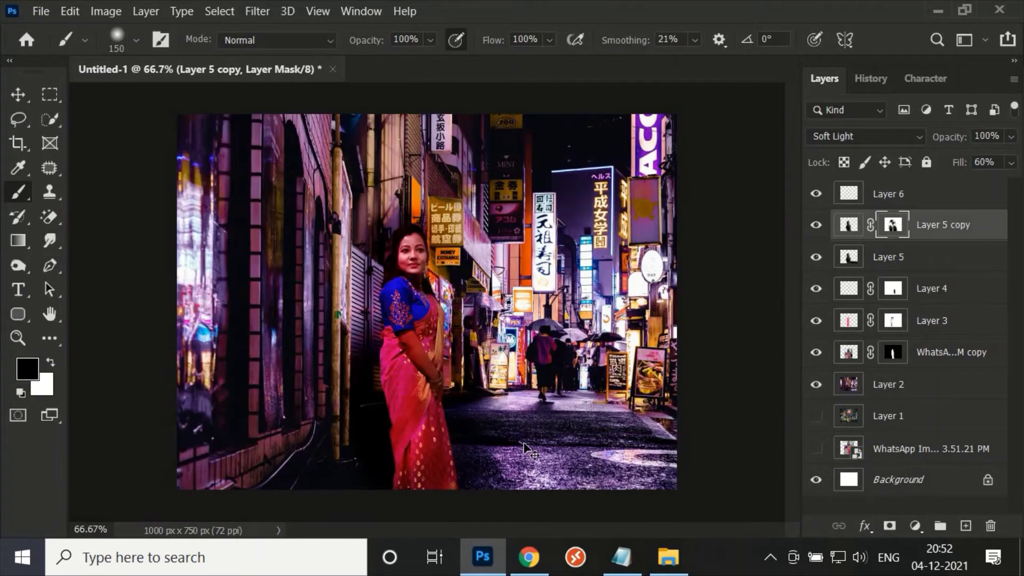
key(ctrl+2)
key(ctrl+plus)
key(ctrl+plus)
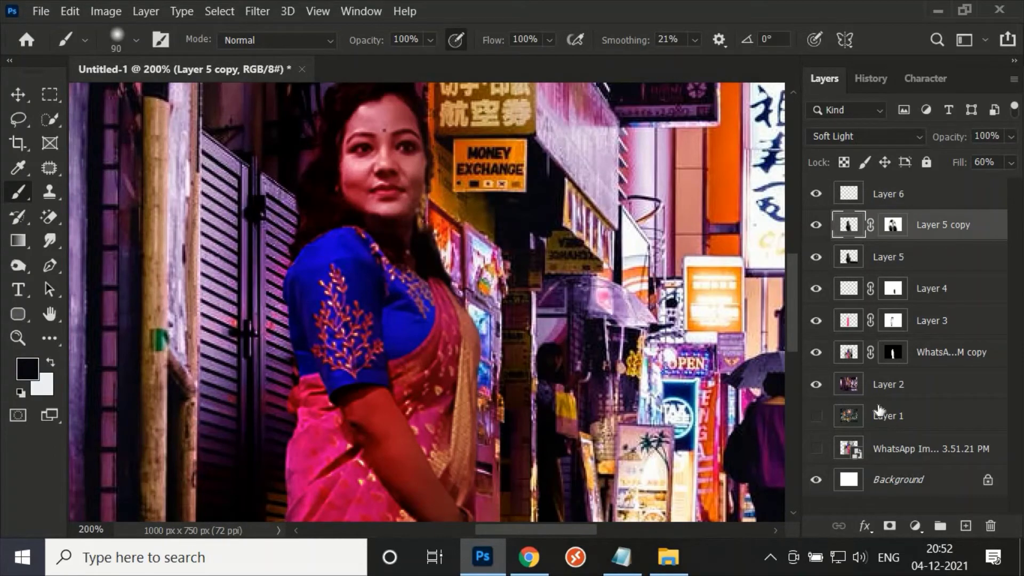
Set Layer 3's fill to 68%, compare it, and make Layer 6 active again.
click(849, 323)
click(817, 321)
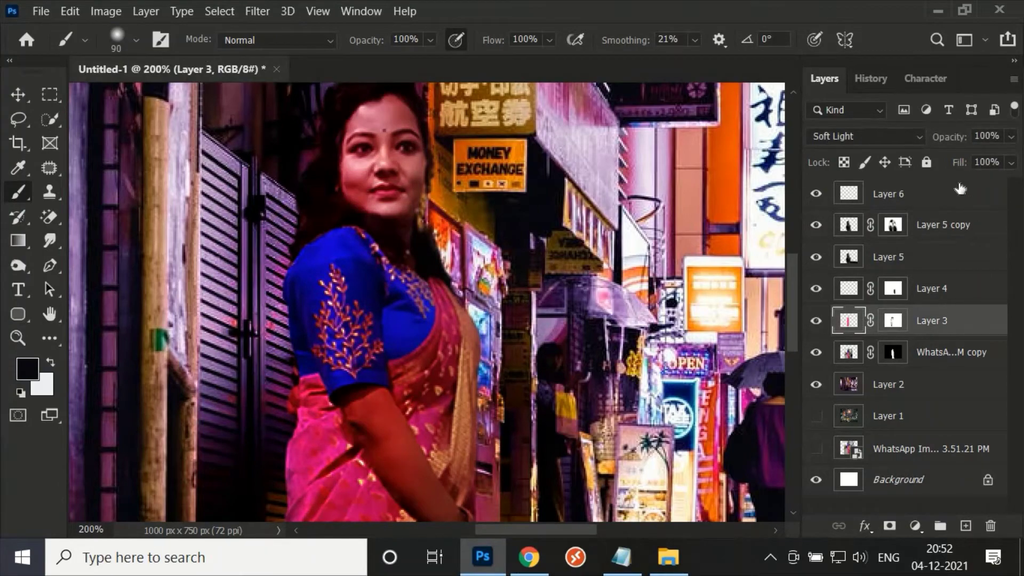
text(68)
key(Return)
key(ctrl+minus)
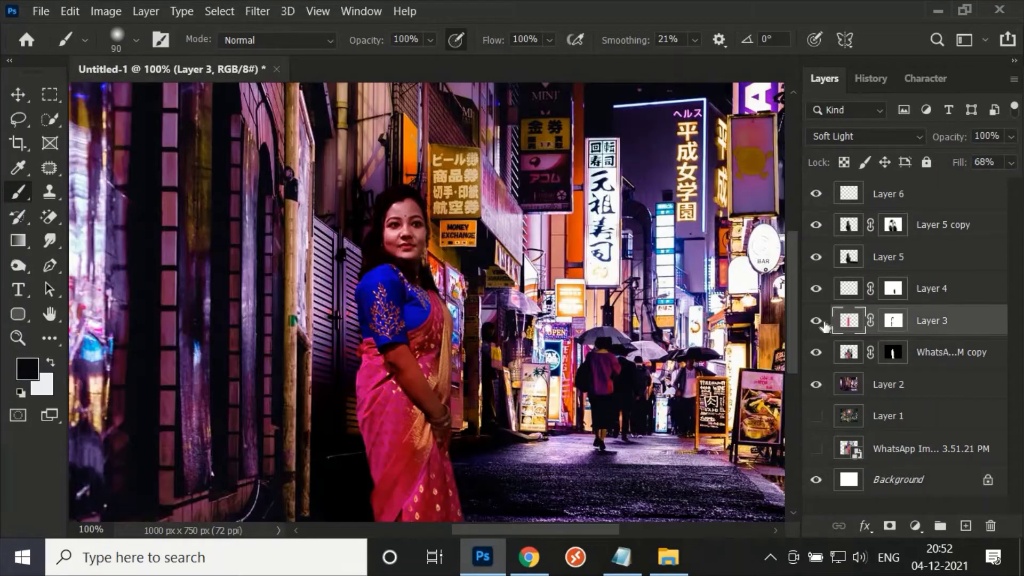
key(ctrl+minus)
key(ctrl+plus)
key(ctrl+plus)
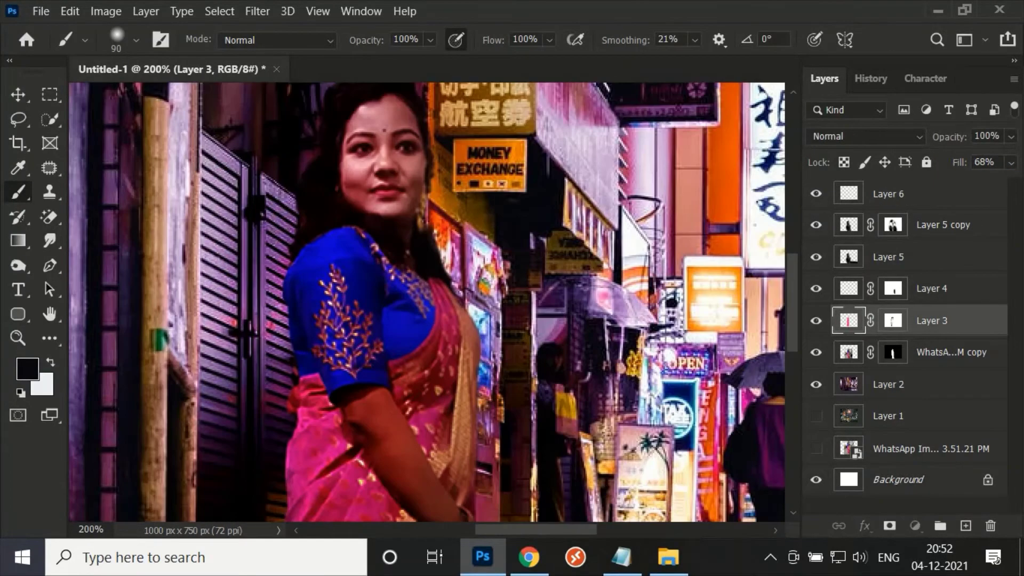
click(888, 193)
Zoom in on the woman's face, shrink the brush, and sample the saree's red.
key(i)
key(ctrl+minus)
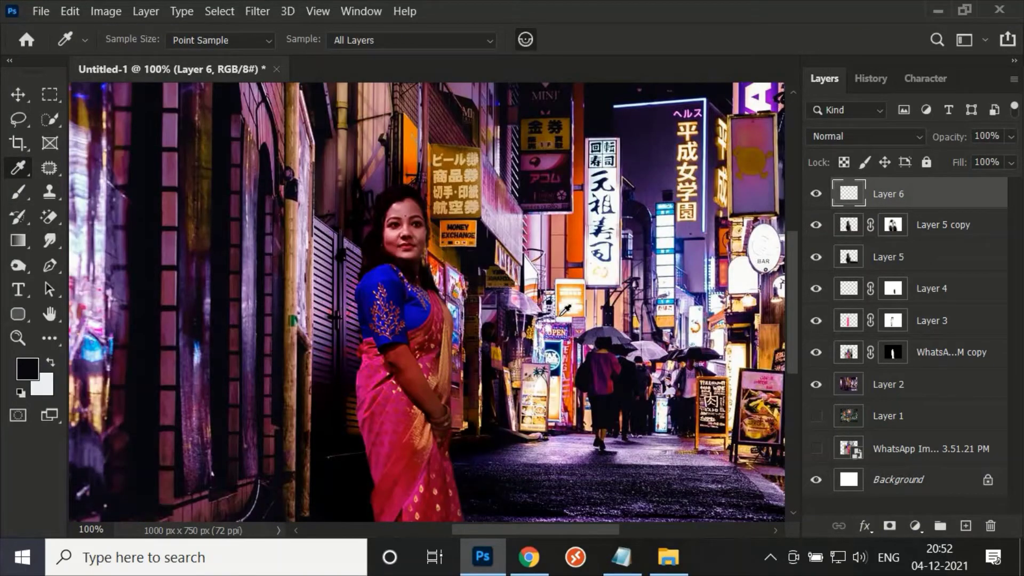
key(ctrl+plus)
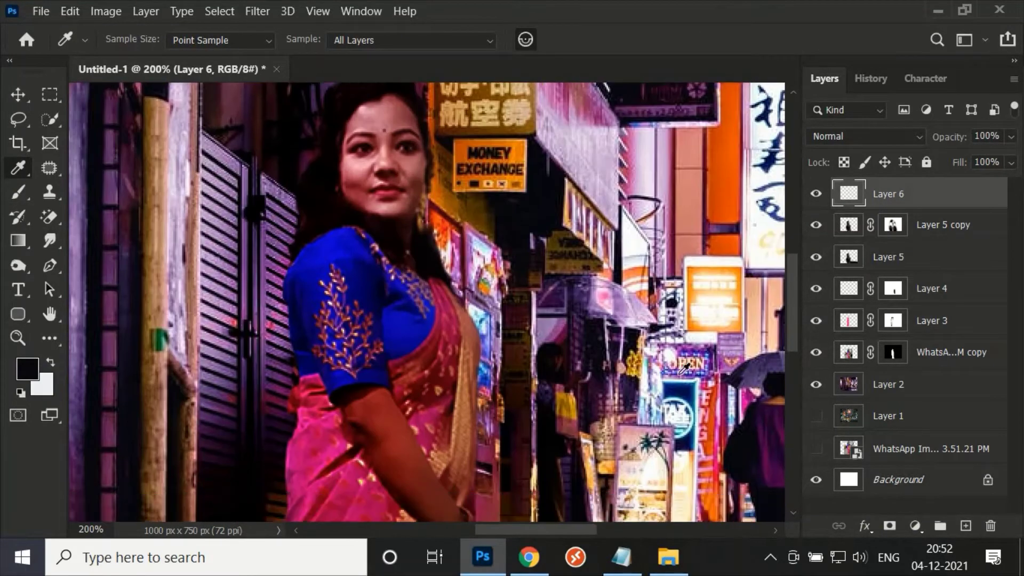
key(b)
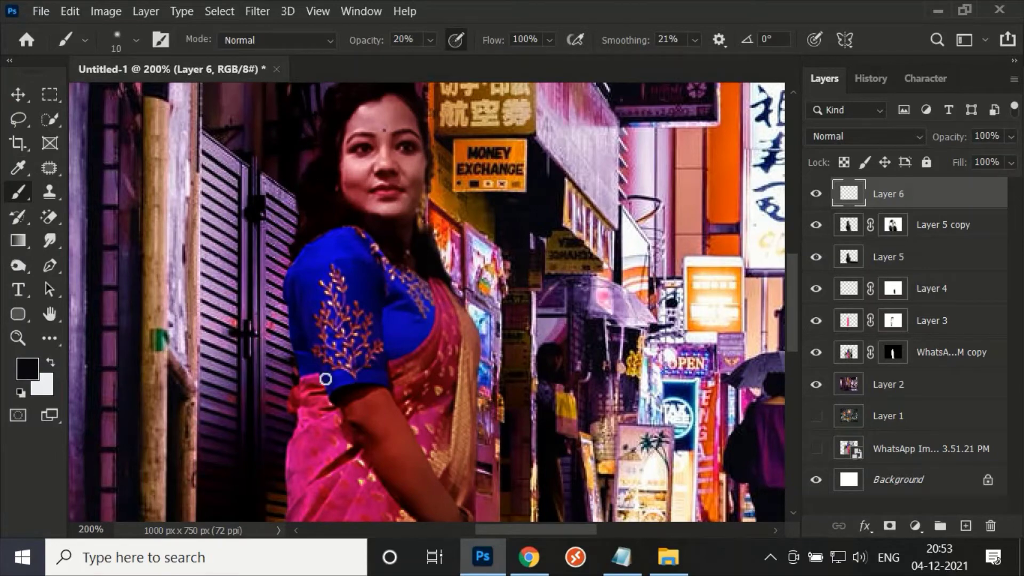
scroll(326, 379, up, 5)
key(ctrl+plus)
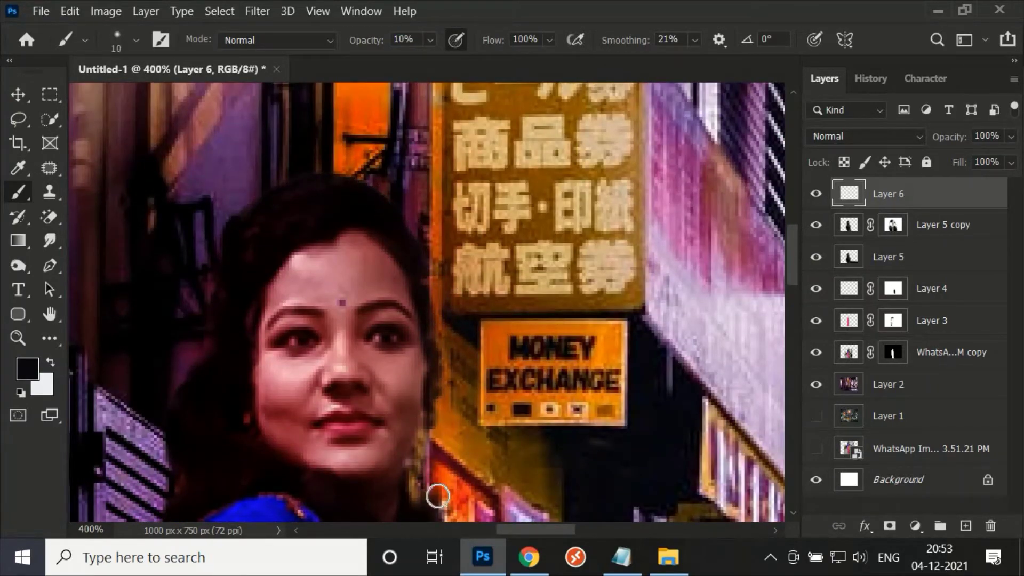
scroll(438, 480, down, 2)
key(bracketleft)
key(bracketleft)
scroll(517, 449, down, 2)
scroll(531, 412, down, 4)
scroll(530, 347, down, 2)
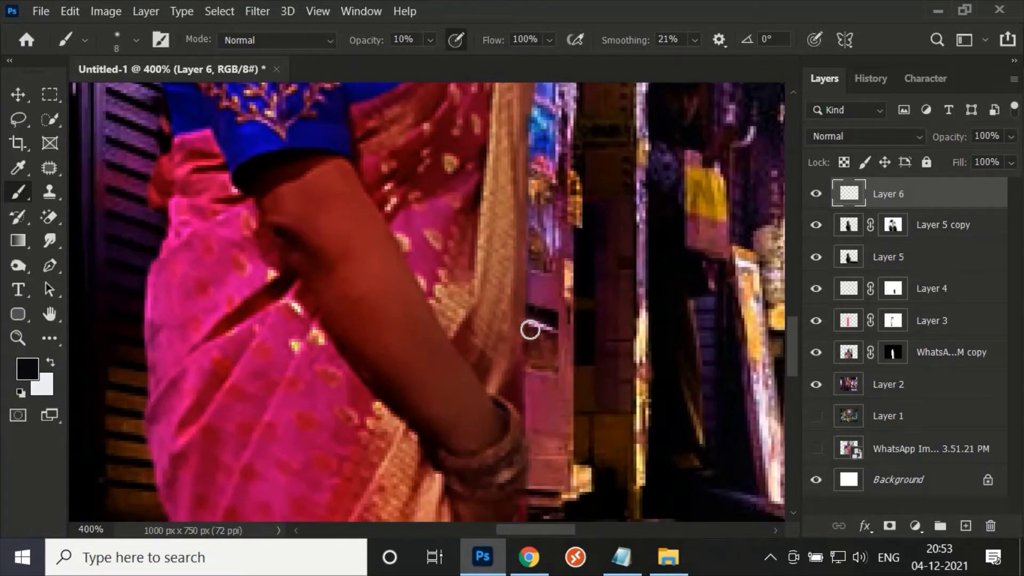
alt+click(546, 393)
Delete the unused Layer 6 and sample tones beside the blouse and shoulder.
key(Delete)
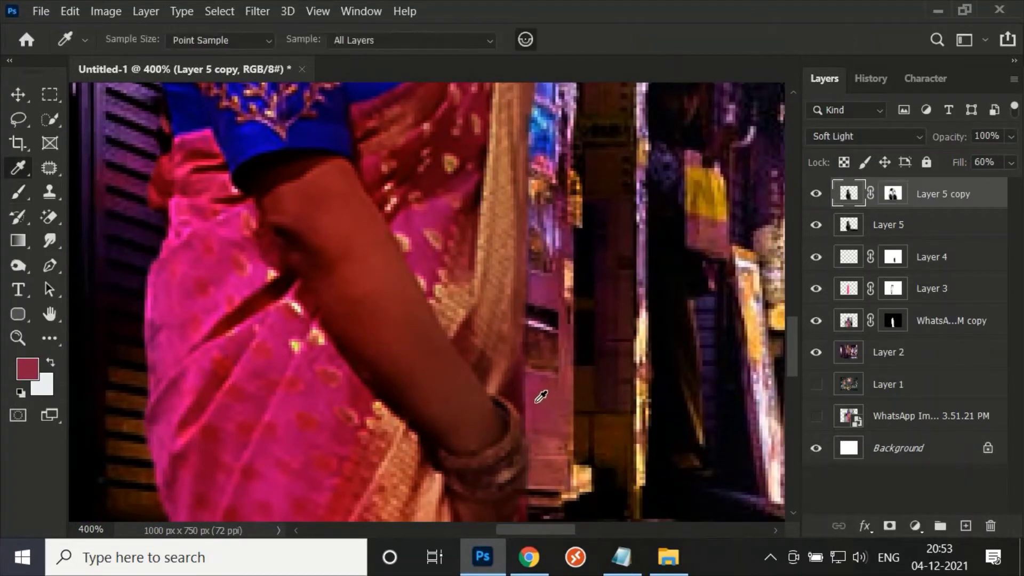
scroll(528, 409, up, 3)
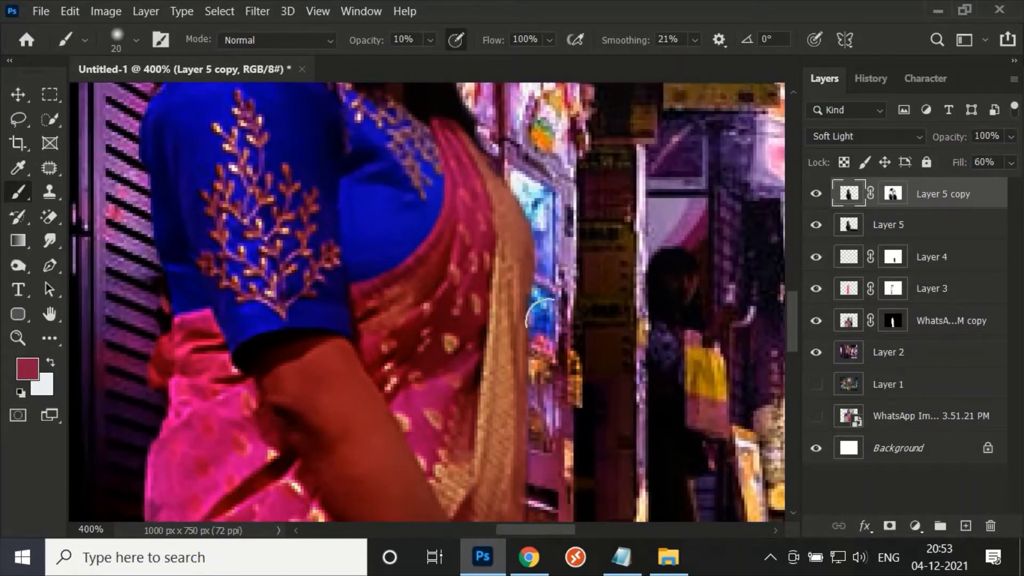
alt+click(531, 317)
scroll(483, 141, up, 3)
alt+click(480, 267)
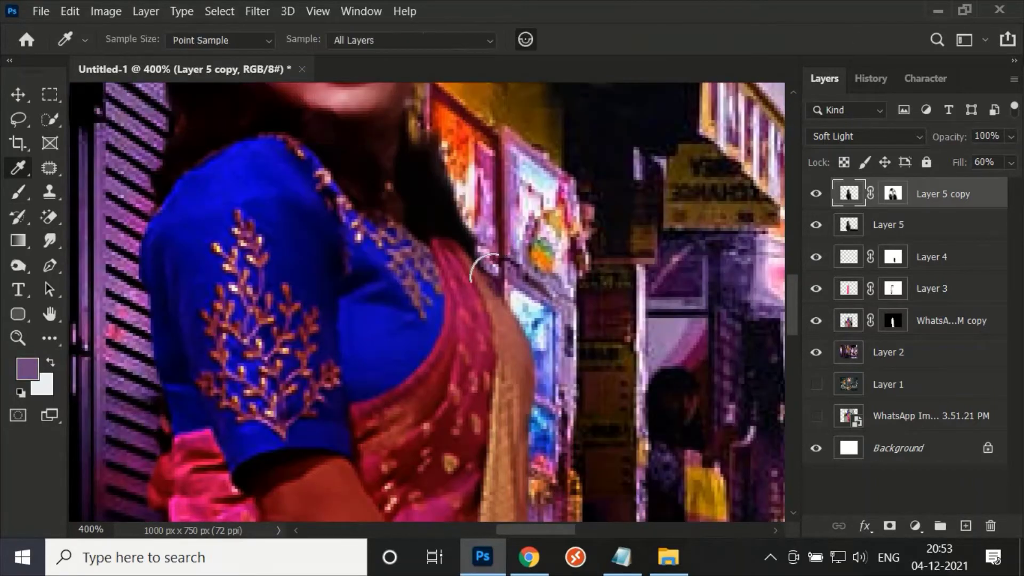
Sample orange, dark red and purple from the sign and wall behind her.
scroll(433, 258, up, 3)
alt+click(433, 259)
scroll(435, 240, up, 3)
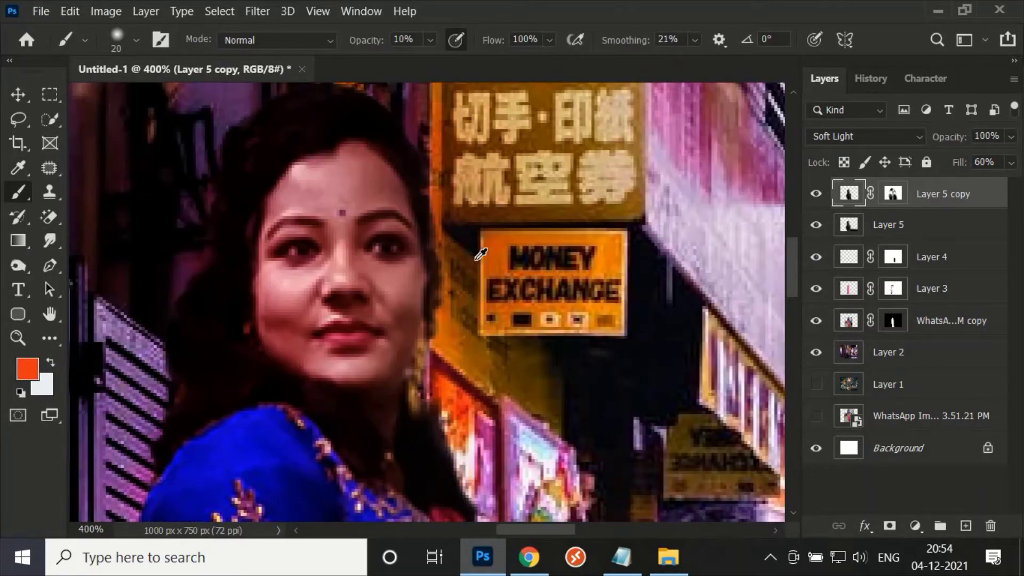
scroll(379, 149, up, 3)
alt+click(411, 264)
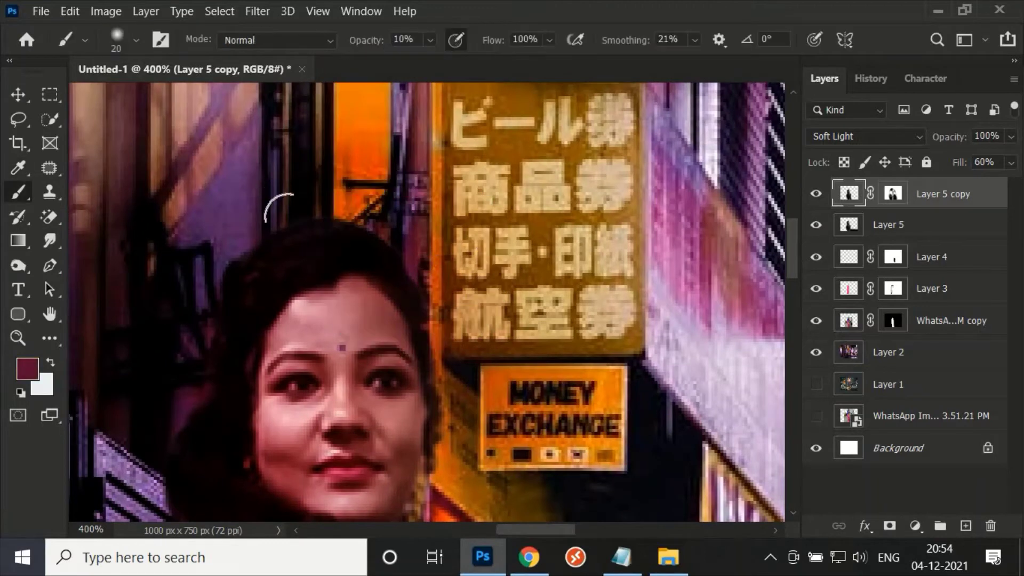
alt+click(223, 224)
scroll(211, 320, down, 1)
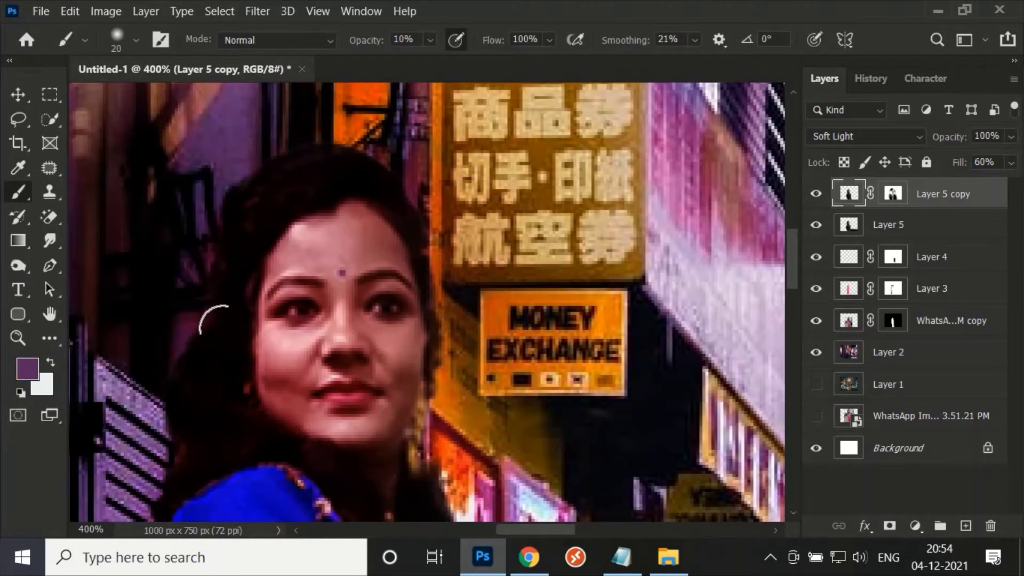
scroll(215, 302, down, 1)
Sample dark red, purple, dark, brown and black tones along her edges for painting.
alt+click(192, 264)
scroll(154, 362, down, 3)
alt+click(140, 251)
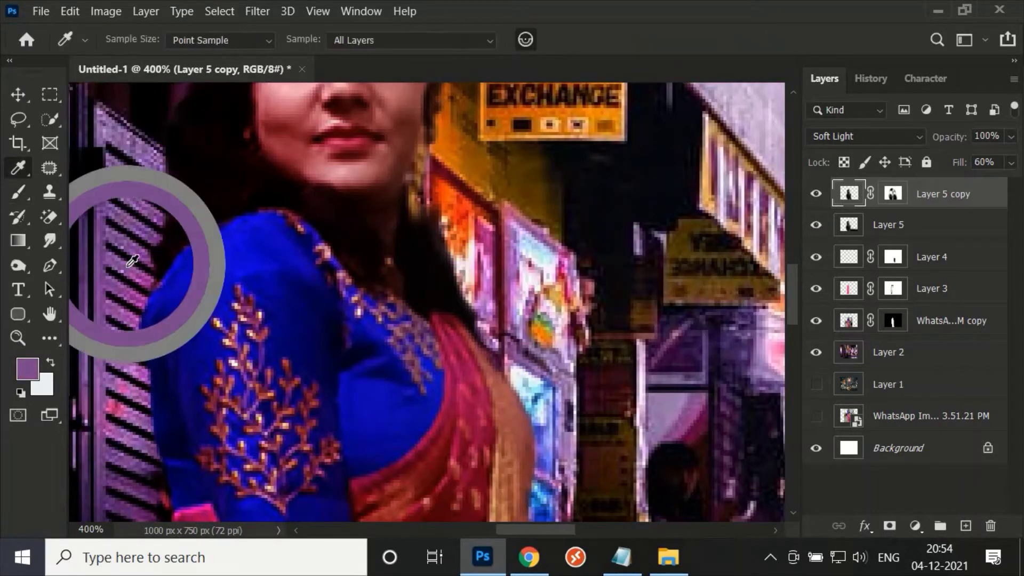
scroll(160, 400, down, 2)
scroll(167, 442, down, 3)
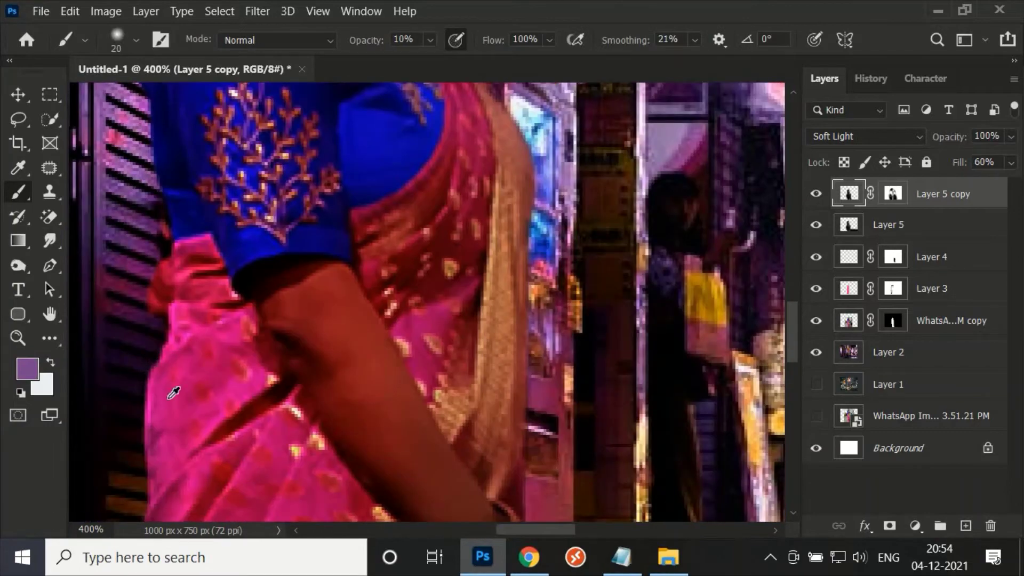
alt+click(156, 383)
scroll(152, 440, down, 3)
alt+click(140, 347)
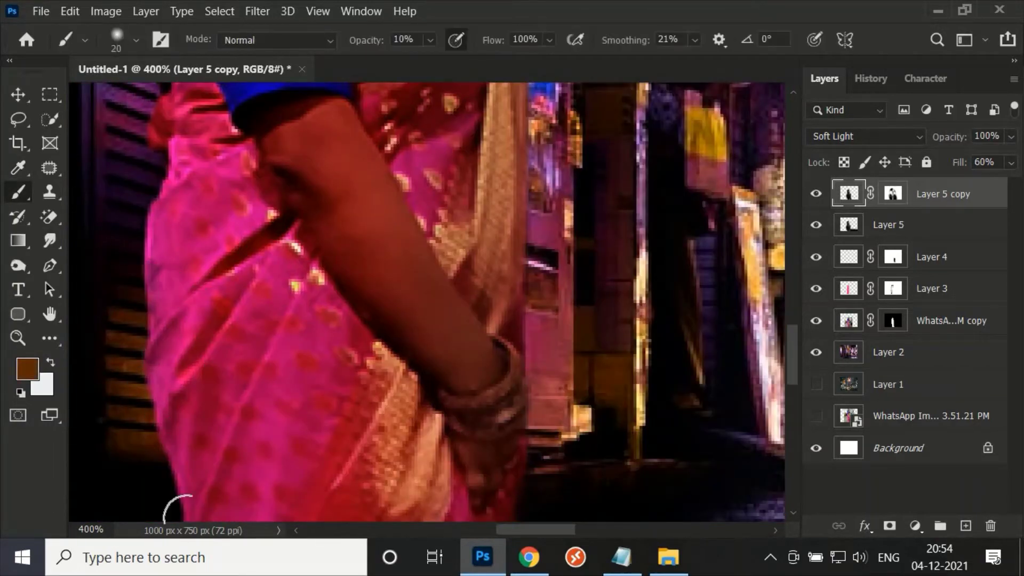
scroll(160, 480, down, 2)
alt+click(140, 328)
scroll(208, 436, down, 3)
Select Layer 3 through Layer 5 copy and group them into Group 1.
key(ctrl+1)
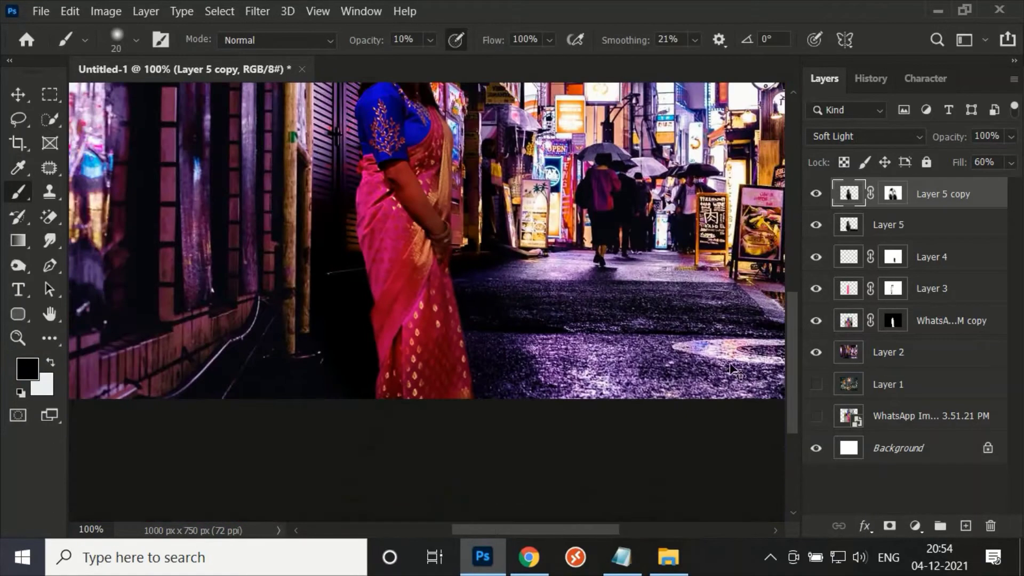
click(817, 193)
scroll(583, 252, up, 3)
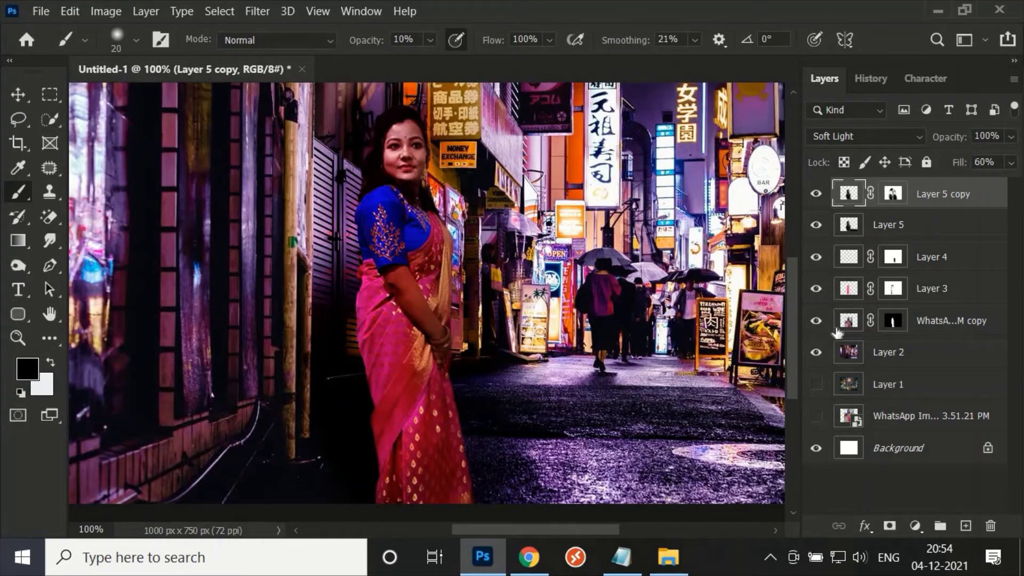
shift+click(841, 291)
key(ctrl+g)
Toggle Group 1's visibility to compare the image before and after.
click(817, 192)
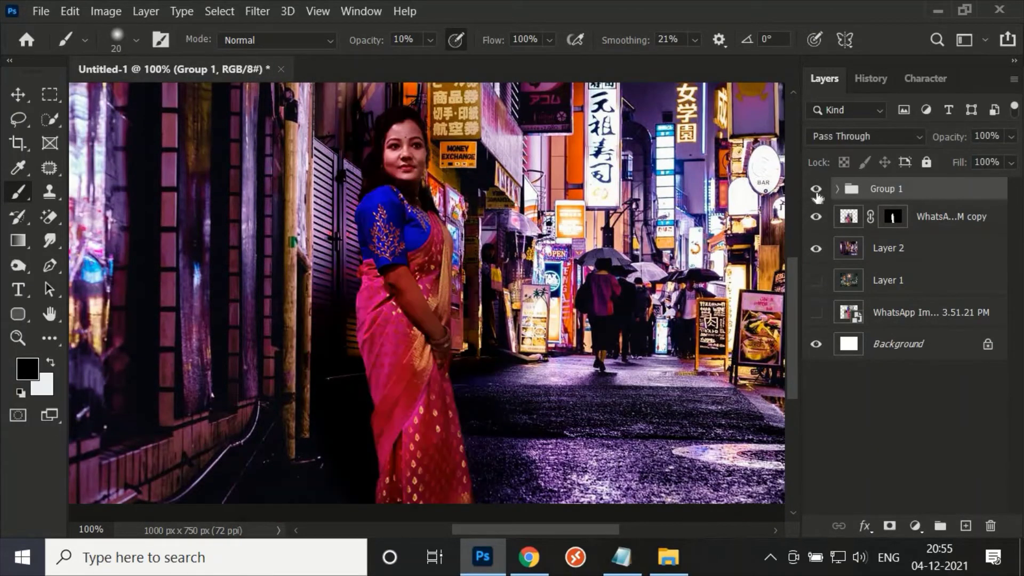
click(817, 192)
click(816, 192)
click(817, 191)
click(817, 191)
scroll(603, 368, up, 1)
scroll(603, 369, up, 3)
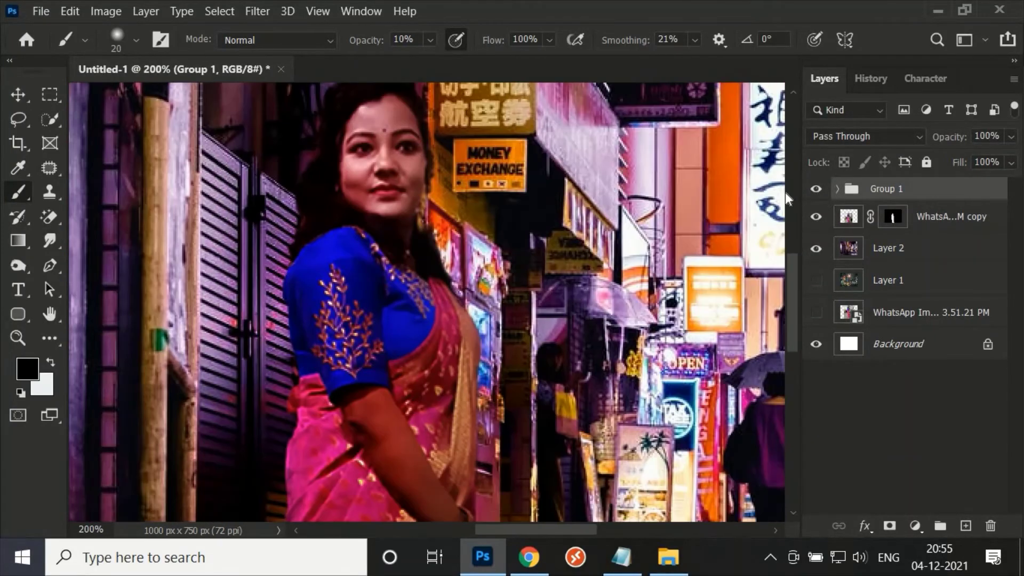
click(817, 191)
click(817, 191)
Expand Group 1 and add a new Layer 6 above Layer 5 copy.
click(838, 189)
click(864, 216)
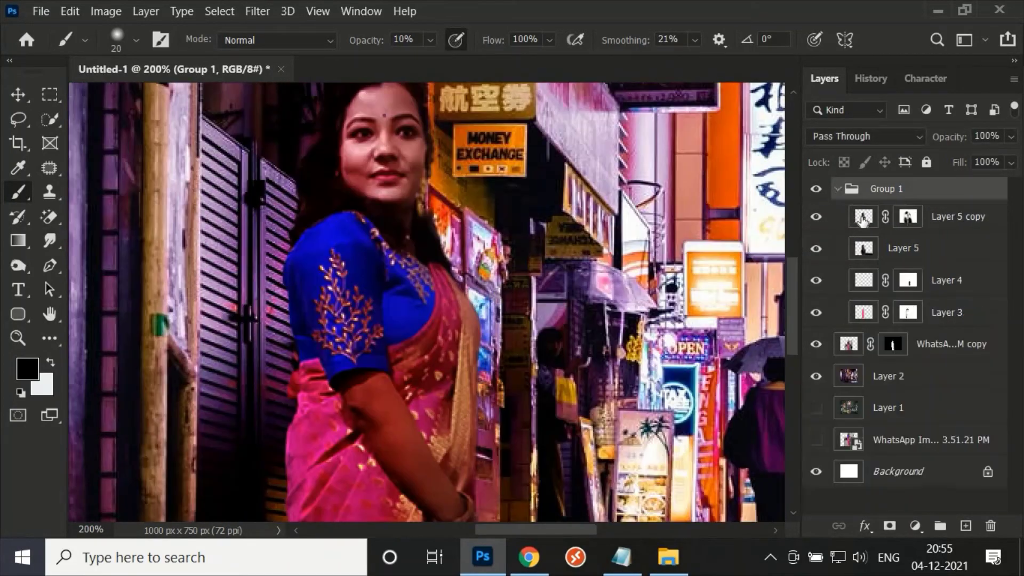
click(965, 525)
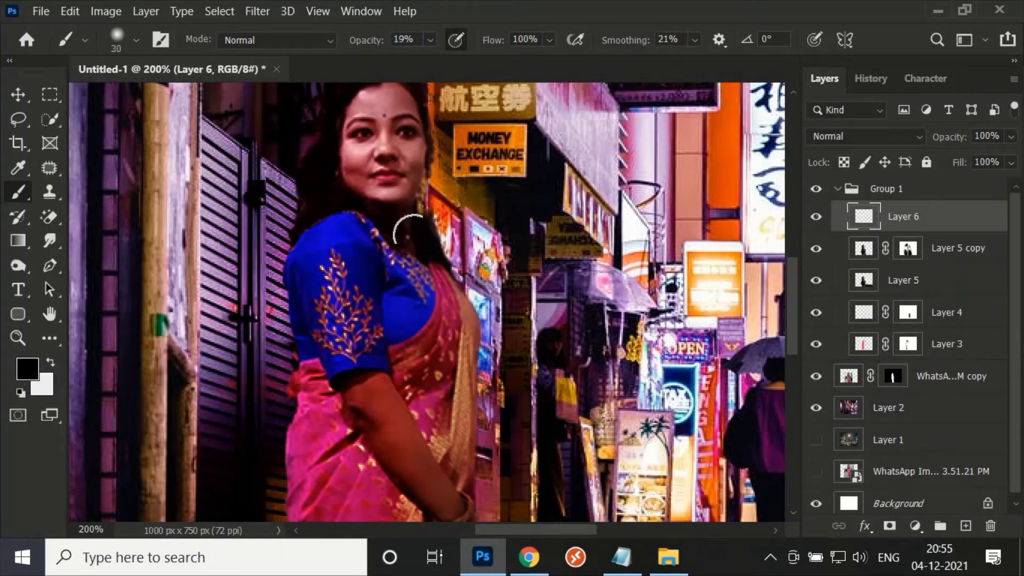
scroll(409, 354, down, 3)
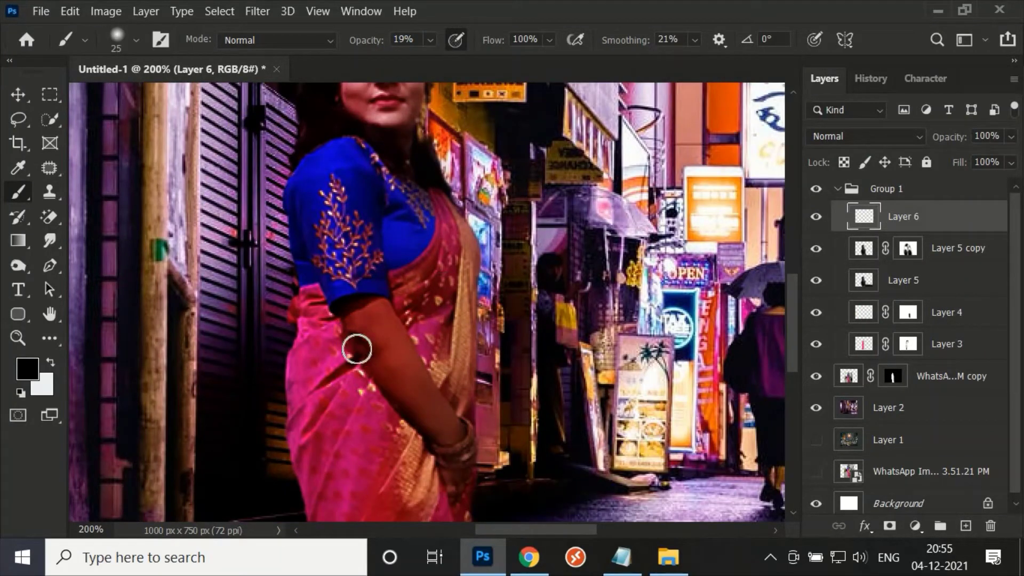
scroll(455, 425, down, 3)
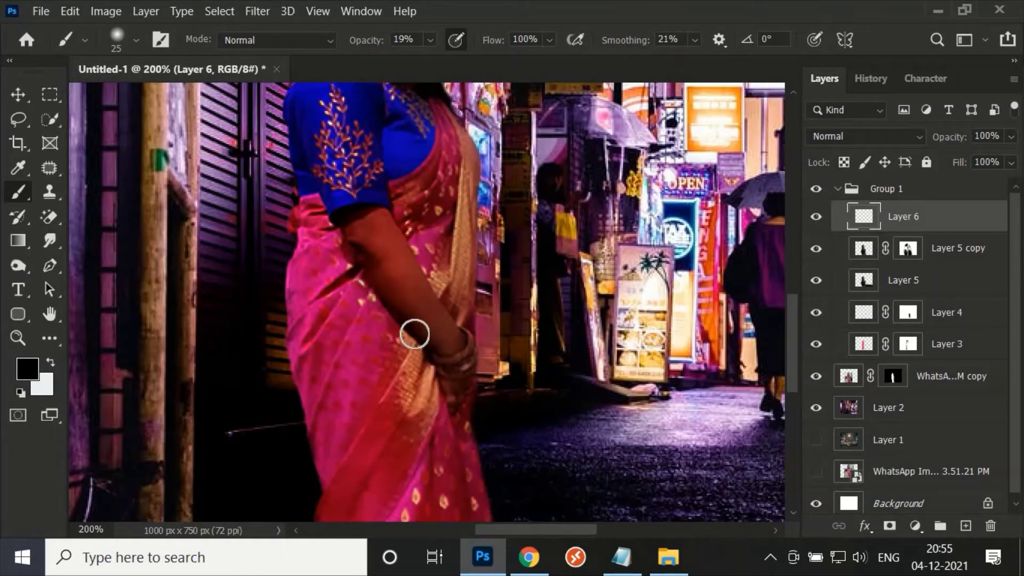
Brush soft shading on Layer 6 with a larger brush, checking against Group 1 hidden.
key(bracketright)
scroll(427, 308, down, 3)
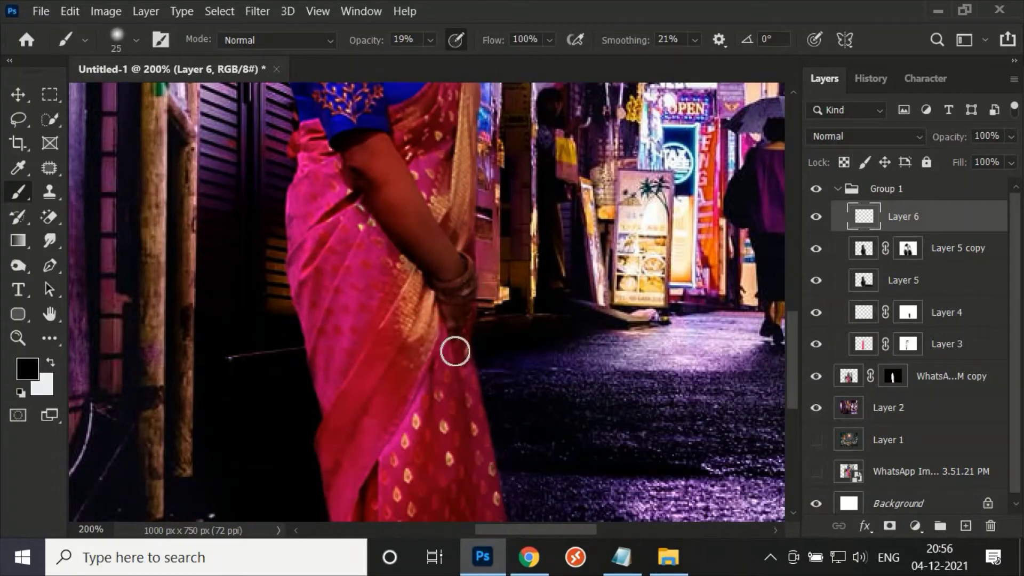
scroll(458, 375, down, 5)
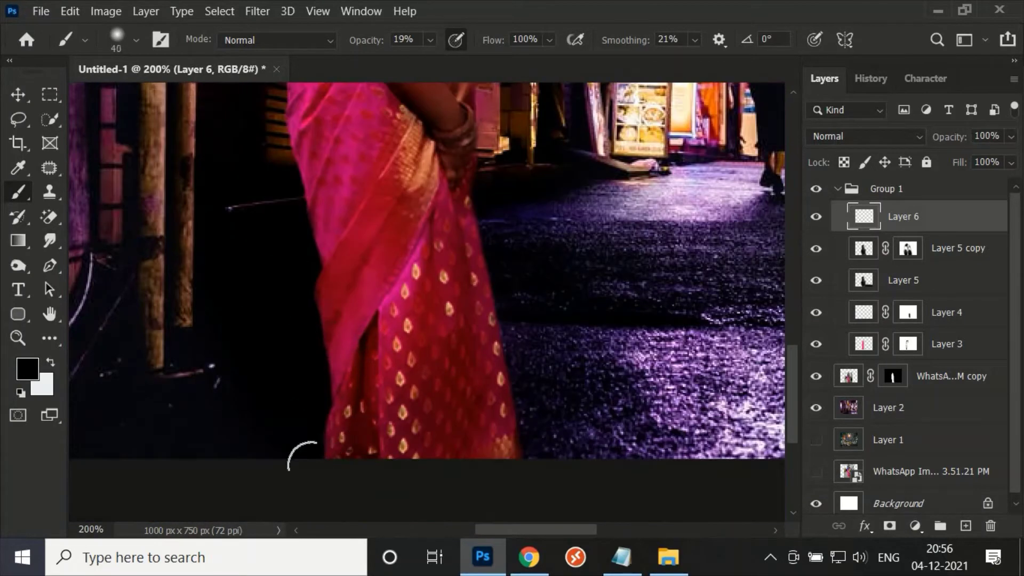
key(bracketright)
key(ctrl+minus)
key(ctrl+plus)
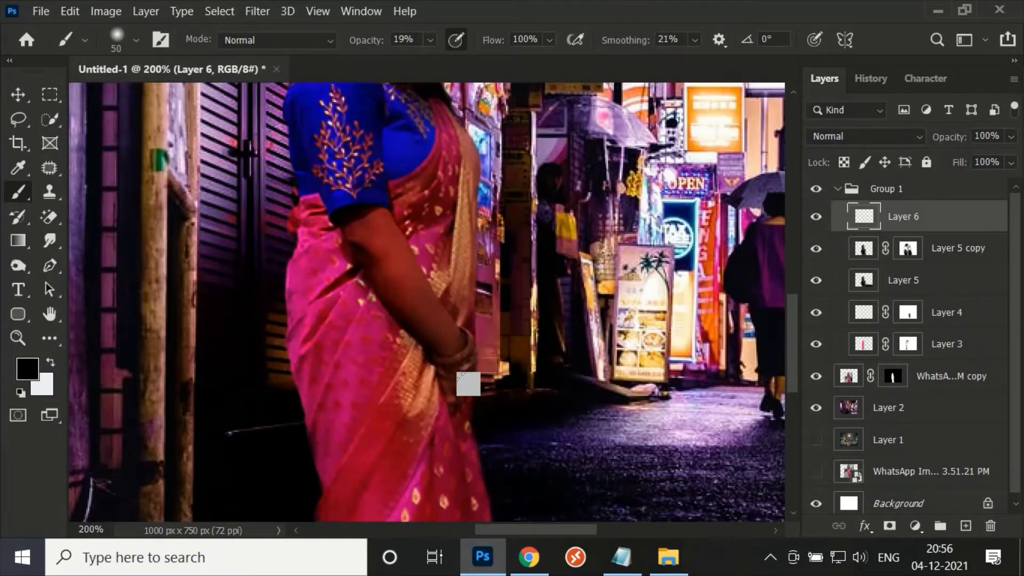
click(816, 190)
click(816, 190)
Paint the saree with its sampled red using a bigger brush, then add Layer 7.
key(i)
scroll(418, 388, up, 4)
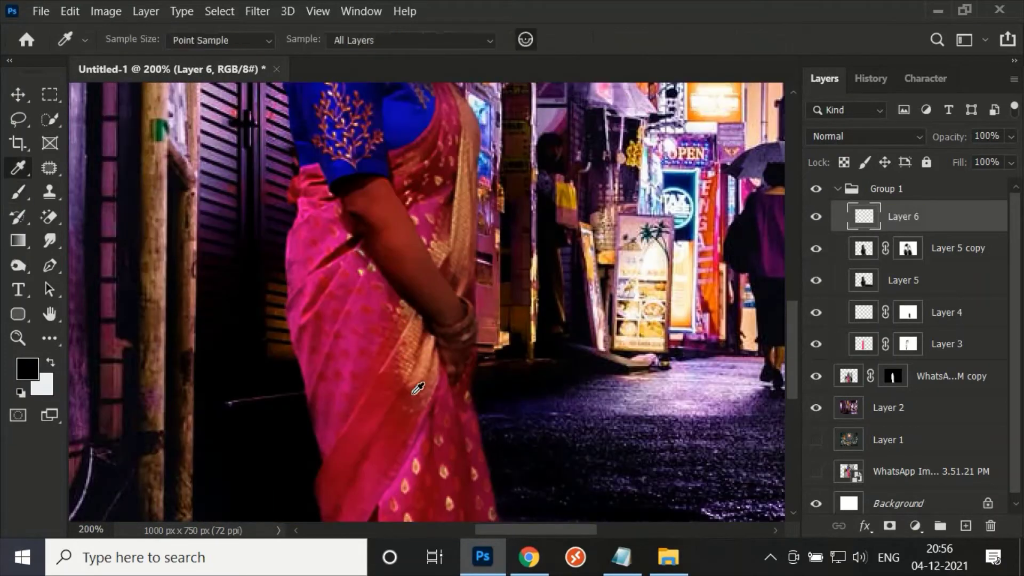
key(b)
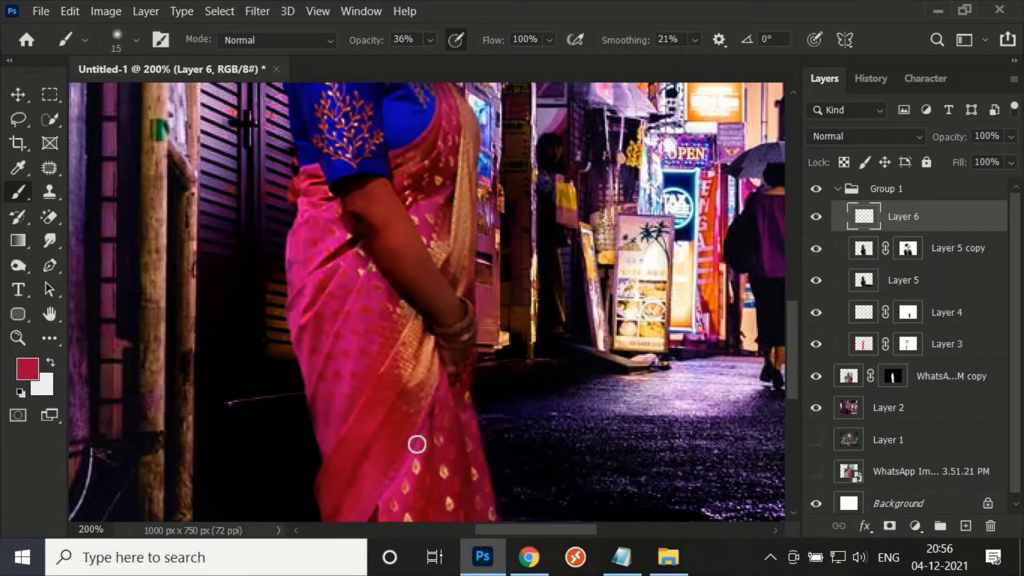
key(i)
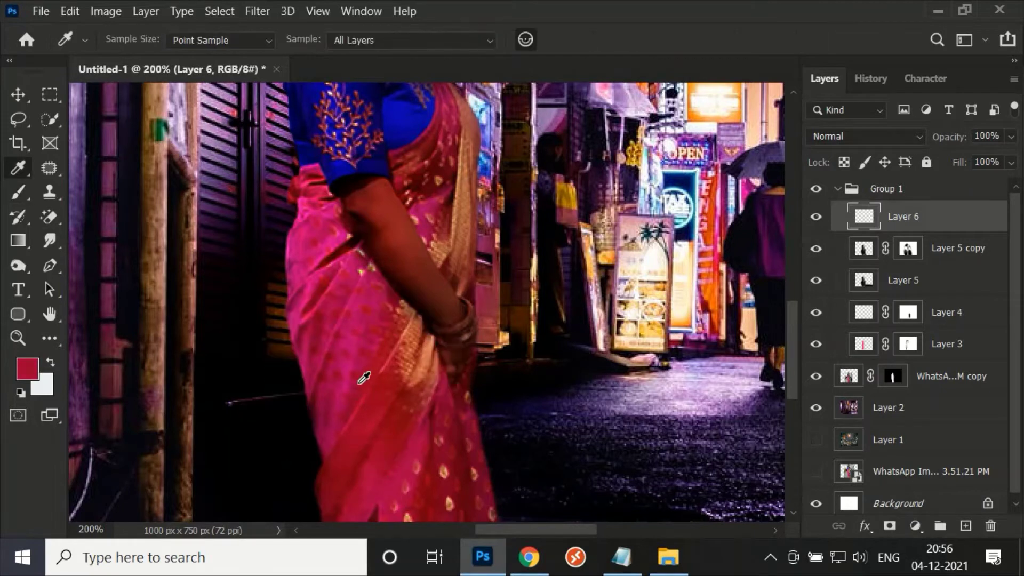
key(b)
key(bracketright)
key(bracketright)
key(bracketright)
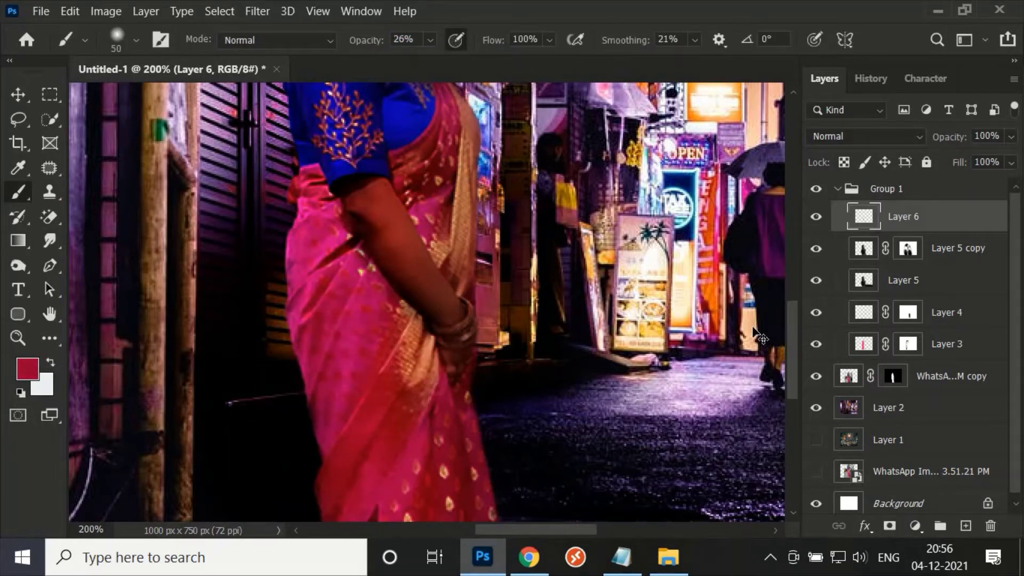
key(ctrl+shift+alt+n)
alt+click(377, 354)
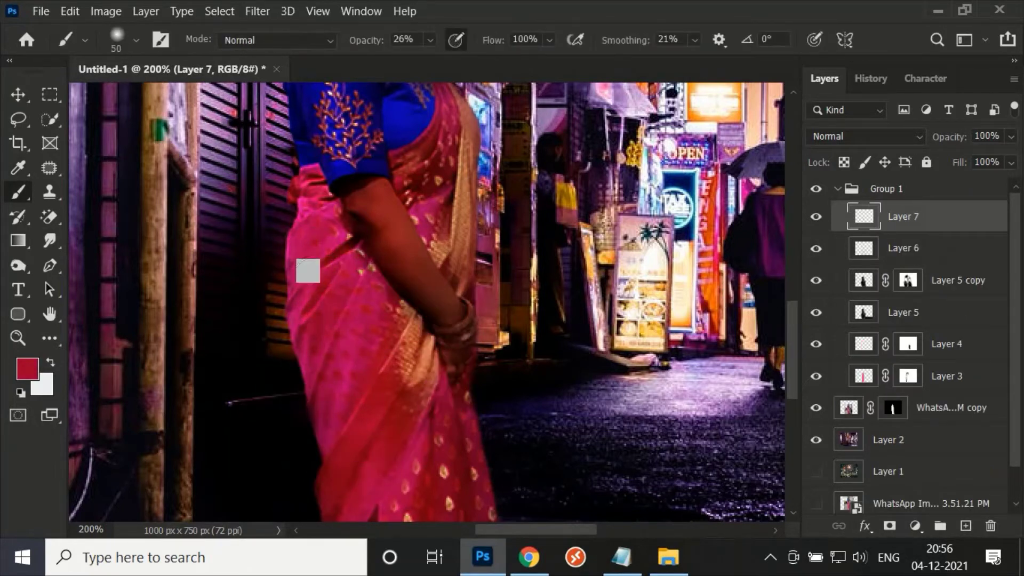
Set Layer 7 to Soft Light blending, then delete it.
click(867, 136)
scroll(816, 324, down, 4)
click(826, 320)
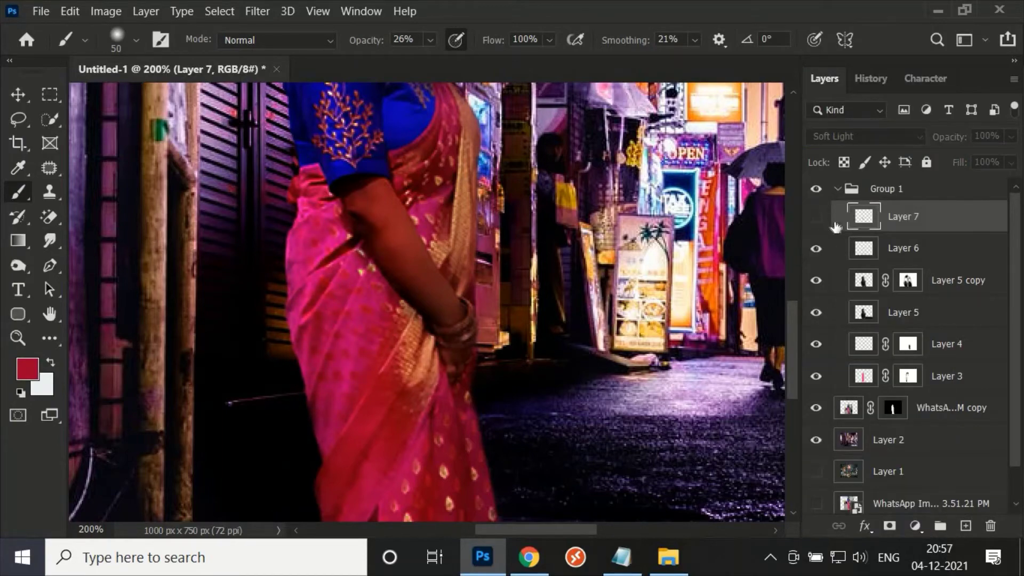
drag(835, 227, 990, 526)
key(ctrl+0)
key(ctrl+1)
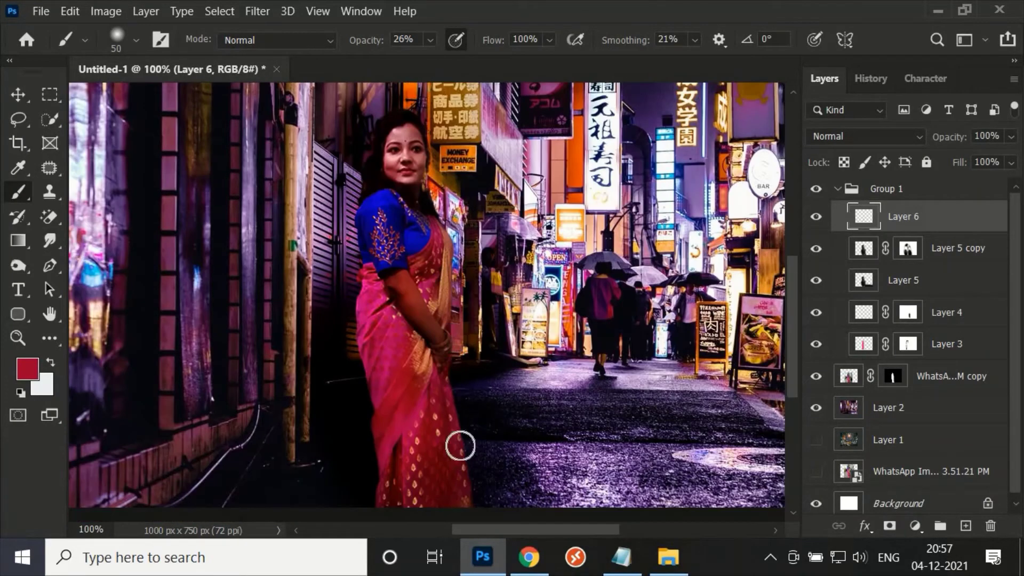
On a new layer, paint a faint black shadow along the ground near her feet.
key(ctrl+shift+alt+n)
alt+click(344, 427)
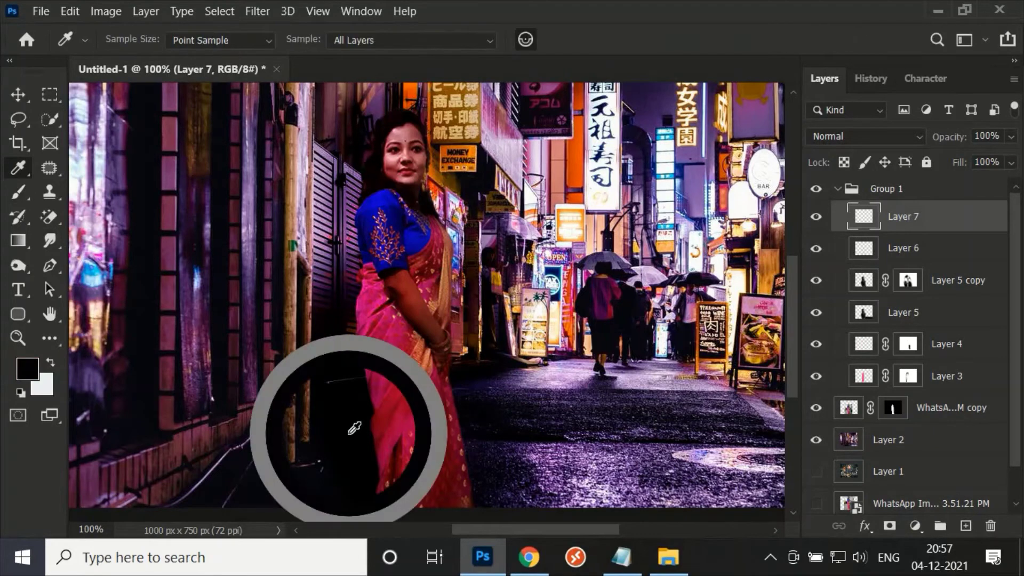
drag(569, 506, 501, 493)
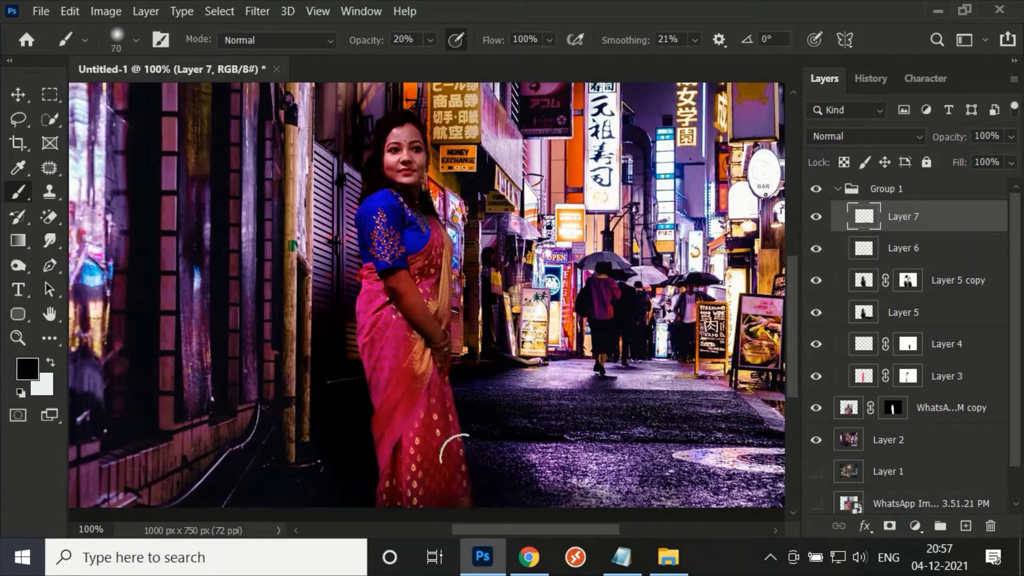
scroll(426, 293, down, 2)
scroll(426, 294, up, 1)
key(bracketright)
key(bracketright)
key(bracketright)
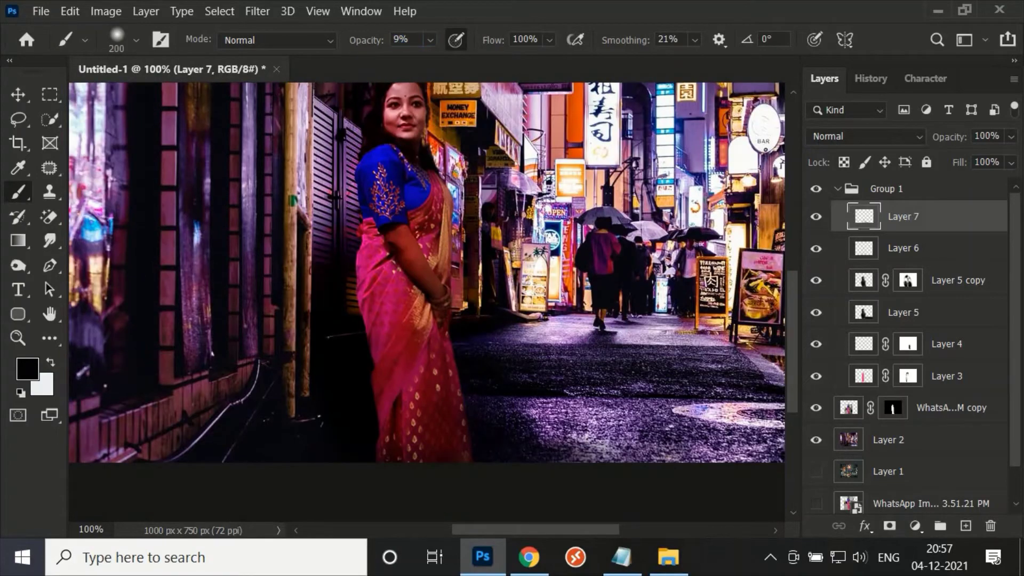
scroll(427, 299, up, 2)
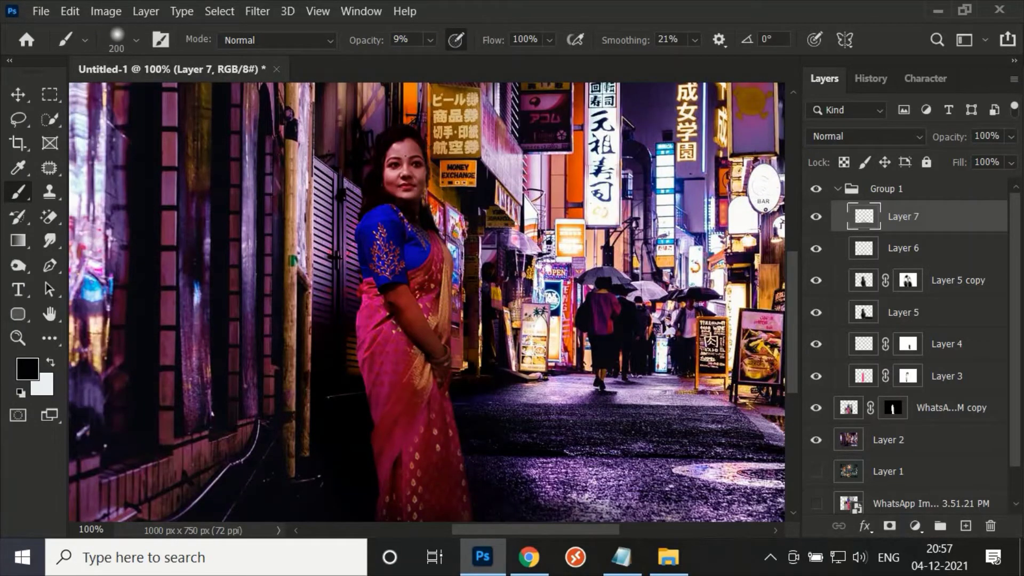
scroll(427, 299, down, 1)
scroll(416, 431, down, 1)
key(bracketleft)
key(bracketleft)
key(bracketleft)
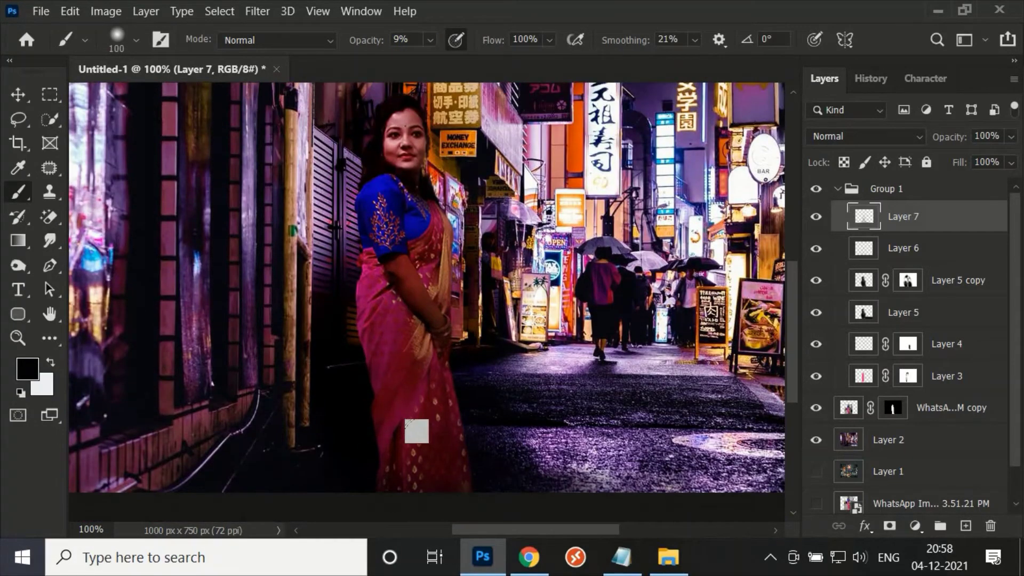
scroll(426, 299, up, 4)
key(bracketright)
key(bracketright)
Add a layer mask to Layer 7 and reselect its pixel thumbnail for painting.
click(889, 526)
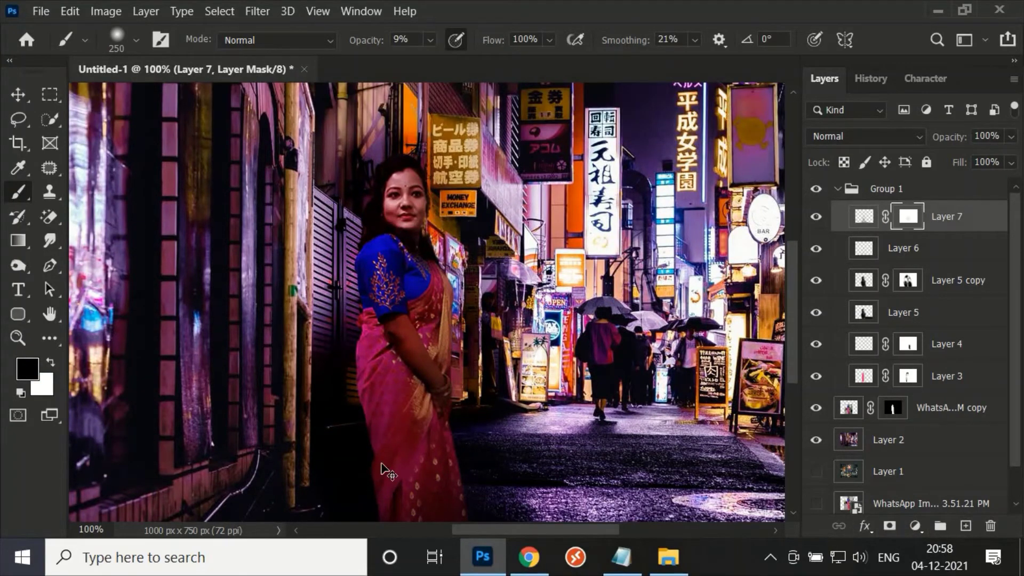
scroll(389, 472, down, 1)
scroll(388, 472, up, 1)
scroll(389, 472, down, 4)
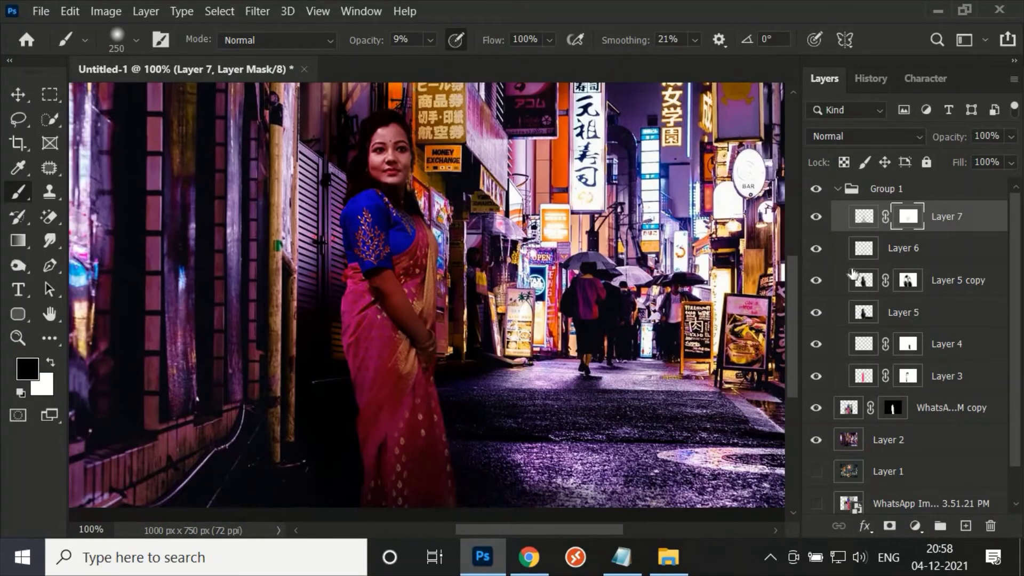
click(864, 217)
scroll(427, 294, down, 3)
scroll(427, 294, up, 2)
key(bracketright)
key(bracketright)
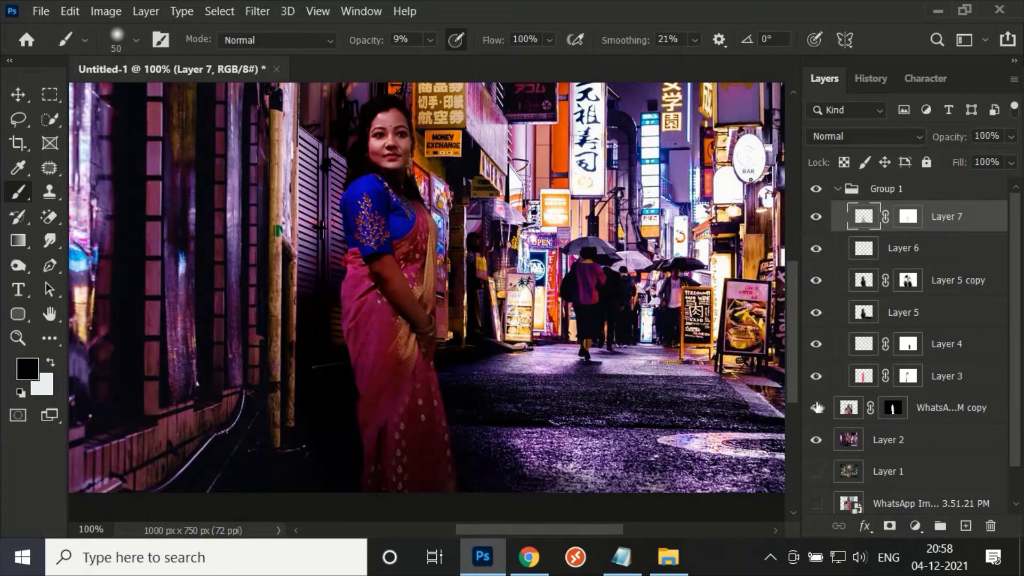
Zoom in on the woman's arm and refine her photo's mask with black and white.
click(892, 408)
key(z)
drag(325, 222, 876, 430)
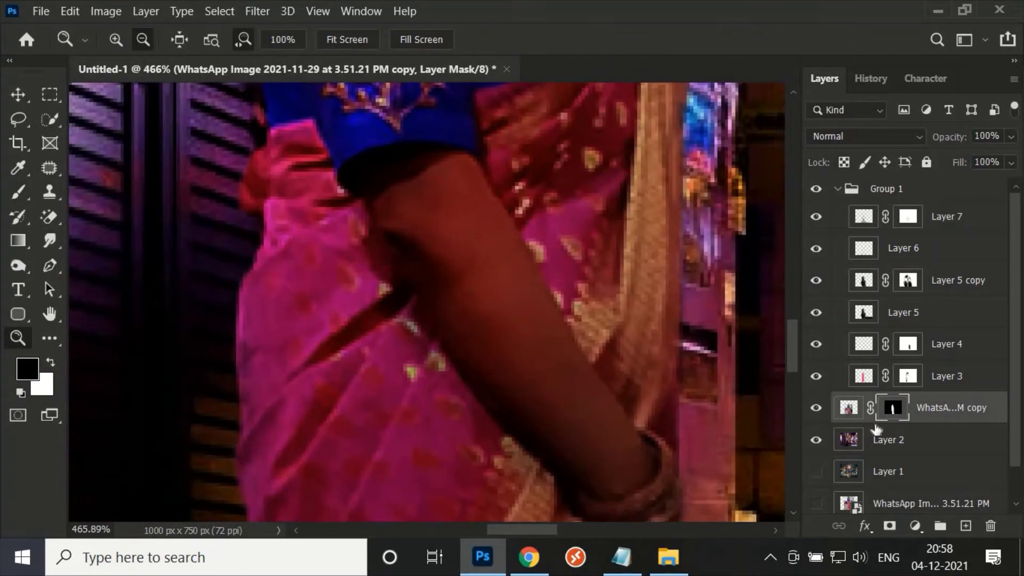
key(b)
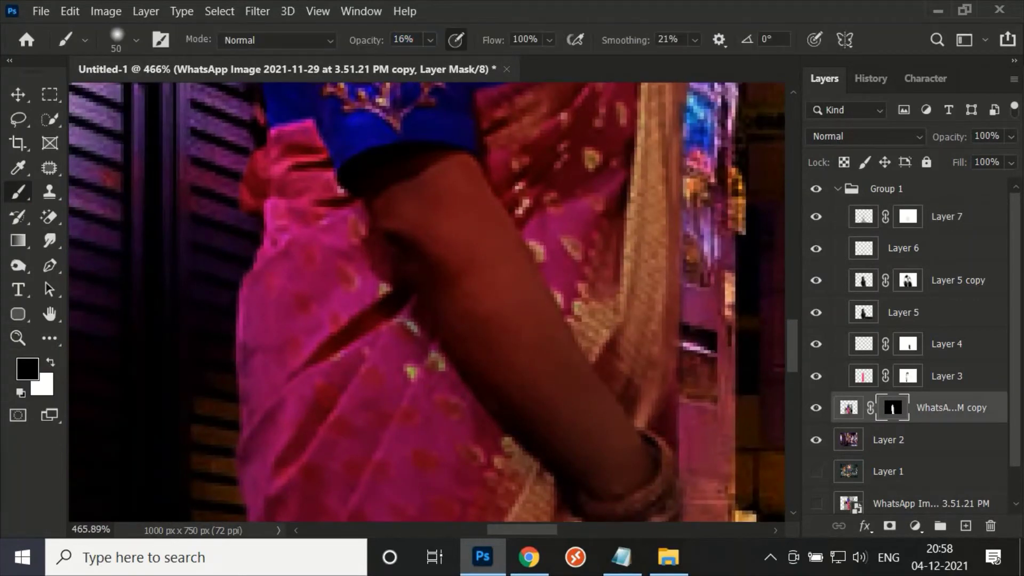
key(bracketleft)
key(bracketleft)
key(bracketleft)
key(x)
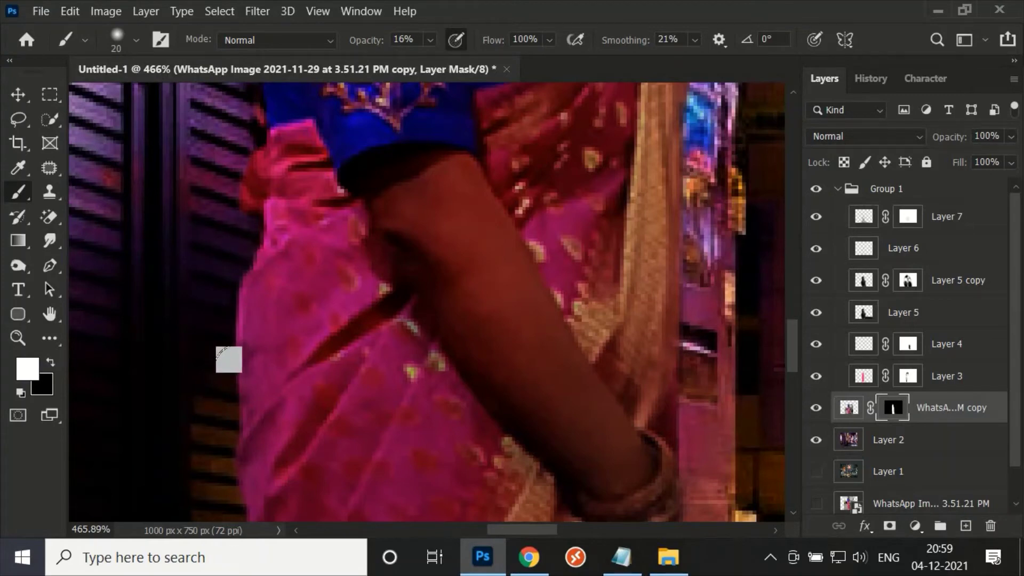
key(x)
key(bracketleft)
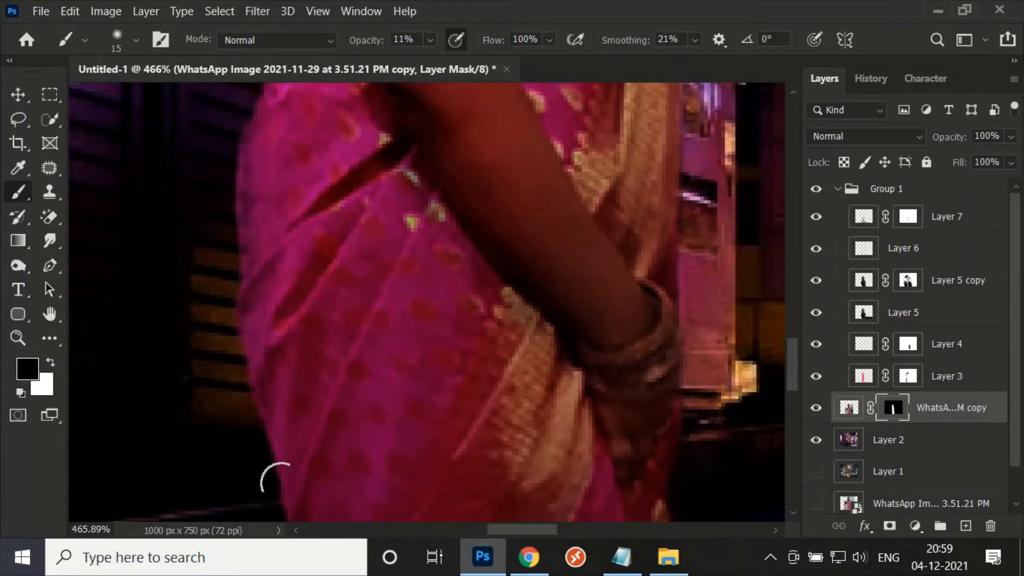
Move along the saree and zoom in to restore the blouse edge in white.
scroll(274, 334, down, 2)
scroll(296, 394, down, 2)
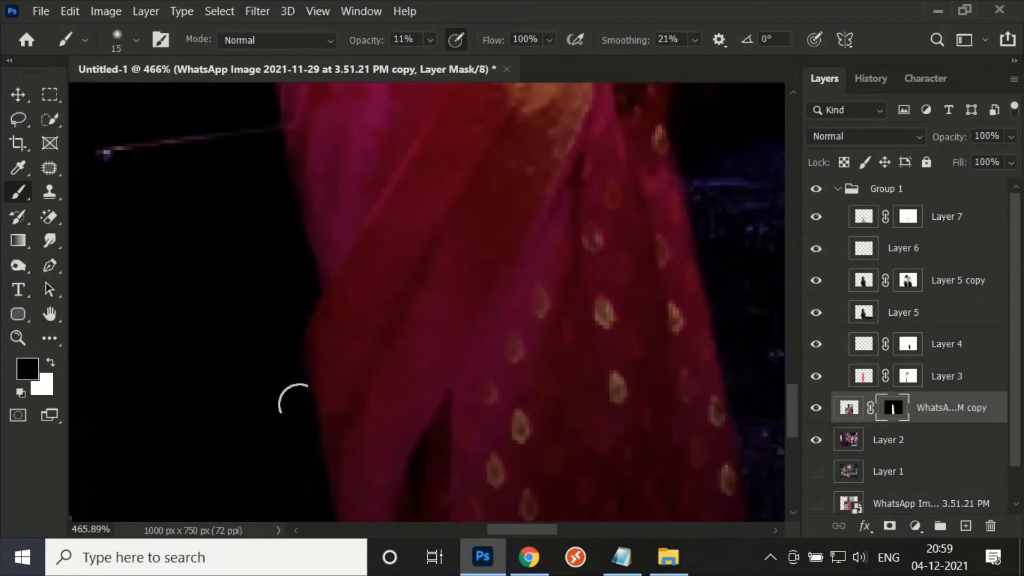
scroll(373, 427, down, 3)
scroll(451, 446, down, 2)
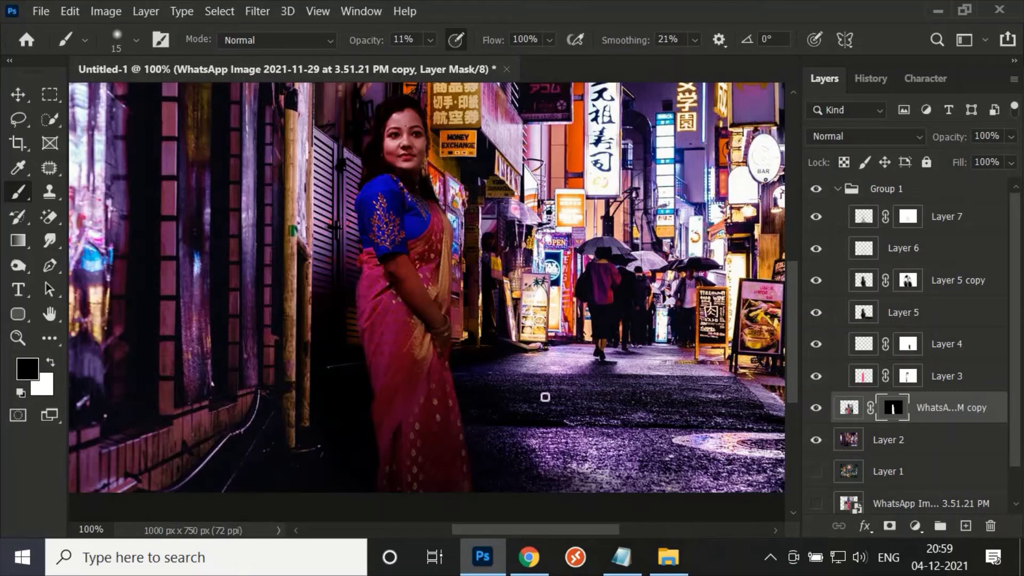
scroll(545, 397, up, 2)
scroll(428, 187, up, 4)
alt+click(366, 201)
key(bracketright)
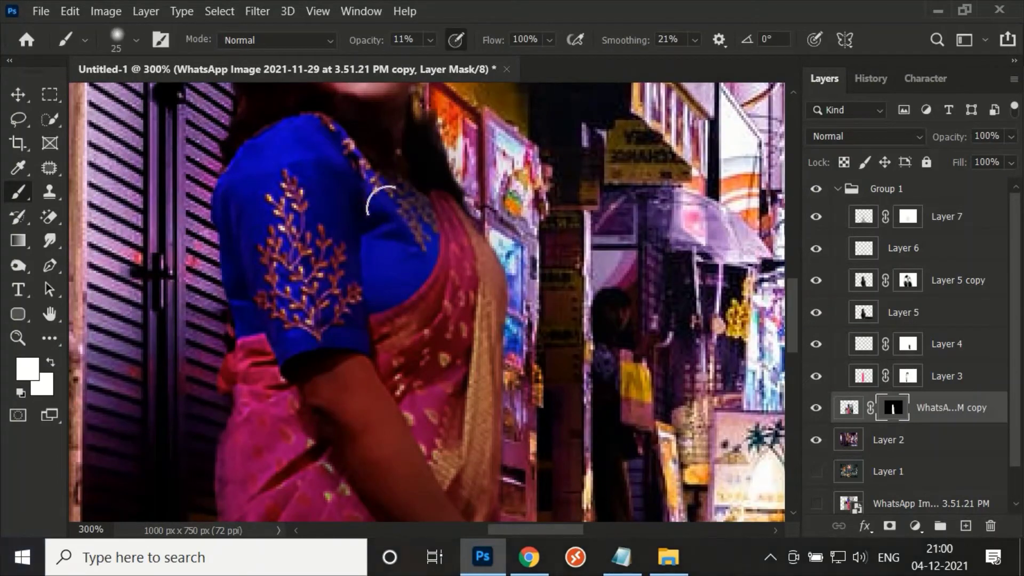
On Layer 6, paint soft black shadow along the sleeve with a smaller, more opaque brush.
click(903, 248)
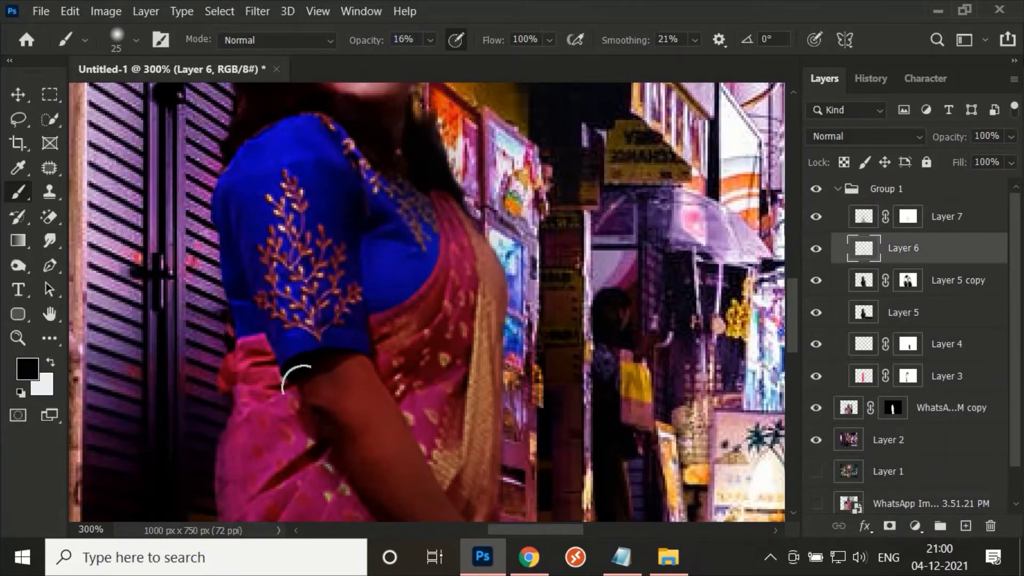
scroll(366, 228, up, 1)
scroll(263, 172, up, 2)
scroll(343, 126, up, 2)
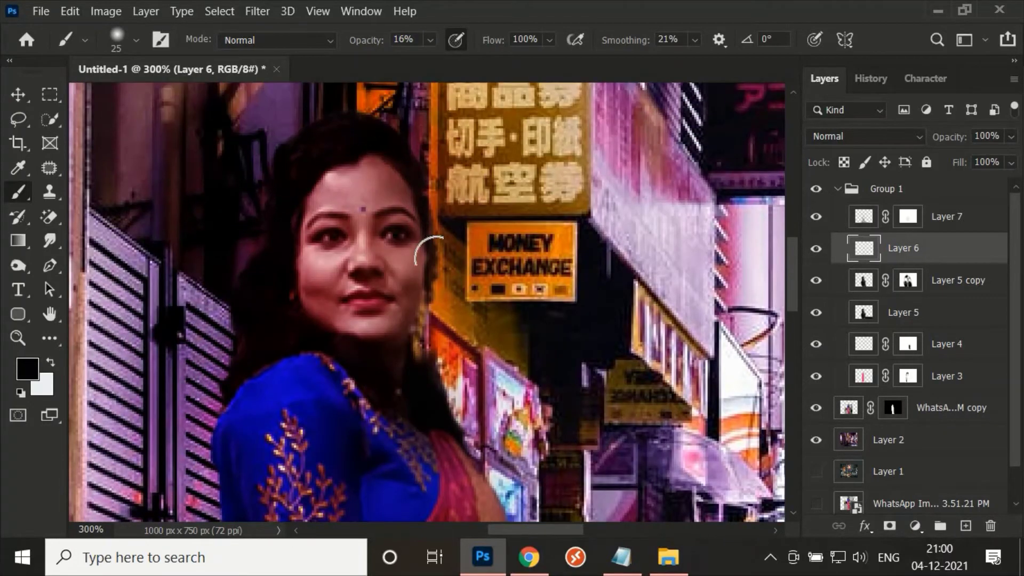
key(bracketleft)
key(bracketleft)
key(ctrl+1)
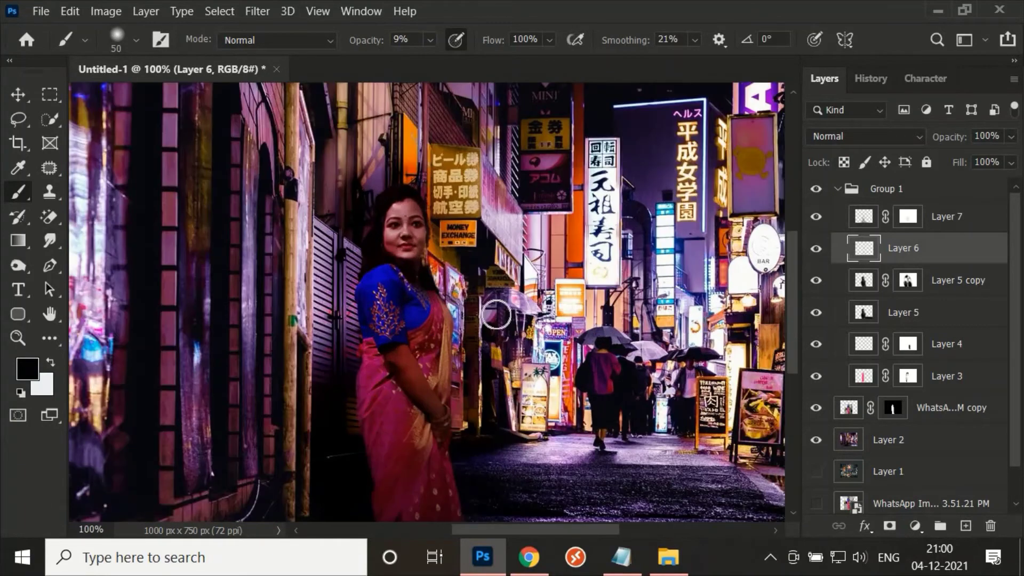
scroll(435, 289, up, 1)
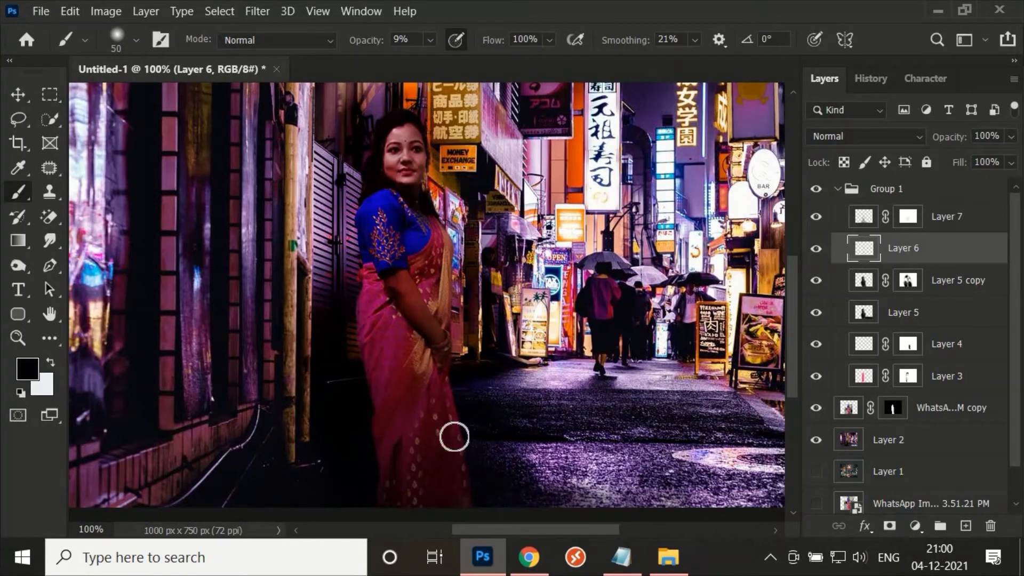
drag(369, 40, 380, 41)
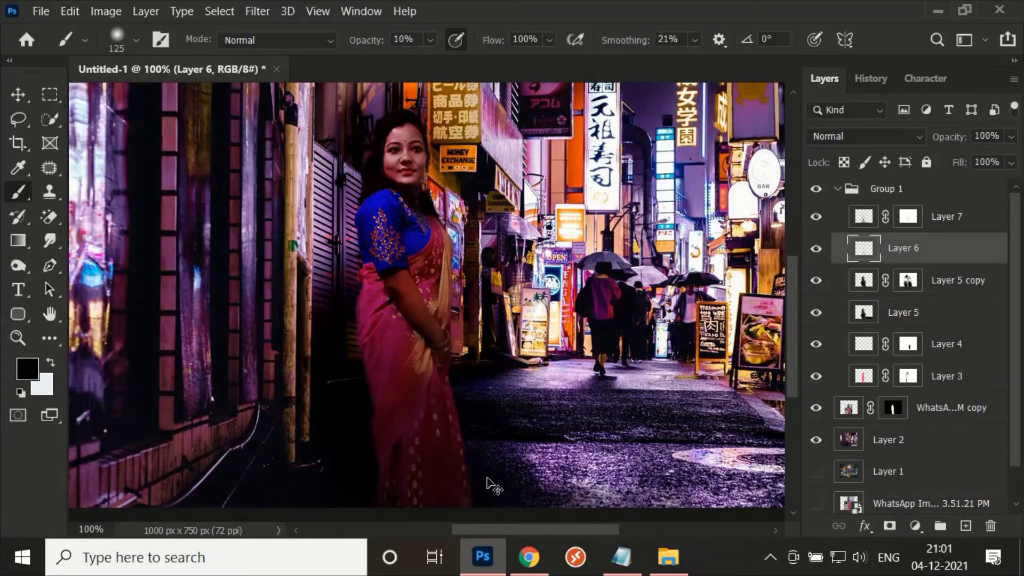
Continue shading the face edge and her side, zooming out to check the composite.
scroll(483, 488, up, 5)
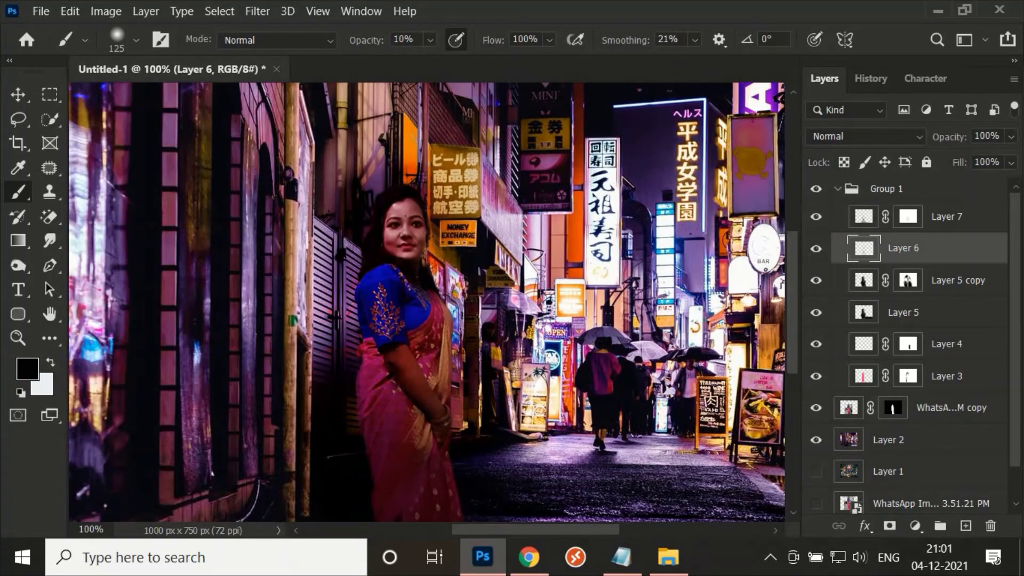
scroll(427, 299, down, 7)
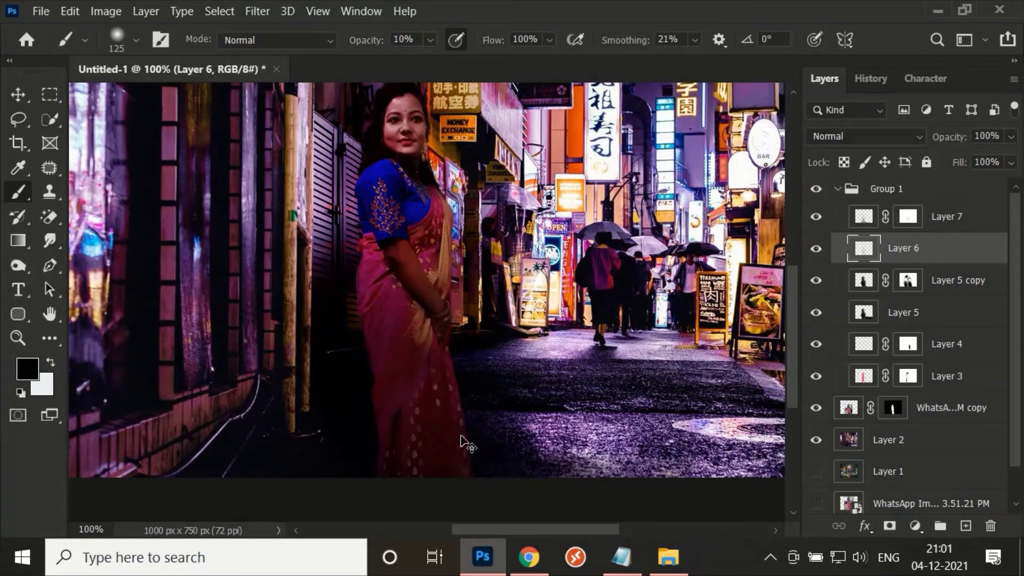
scroll(464, 443, up, 5)
key(ctrl+minus)
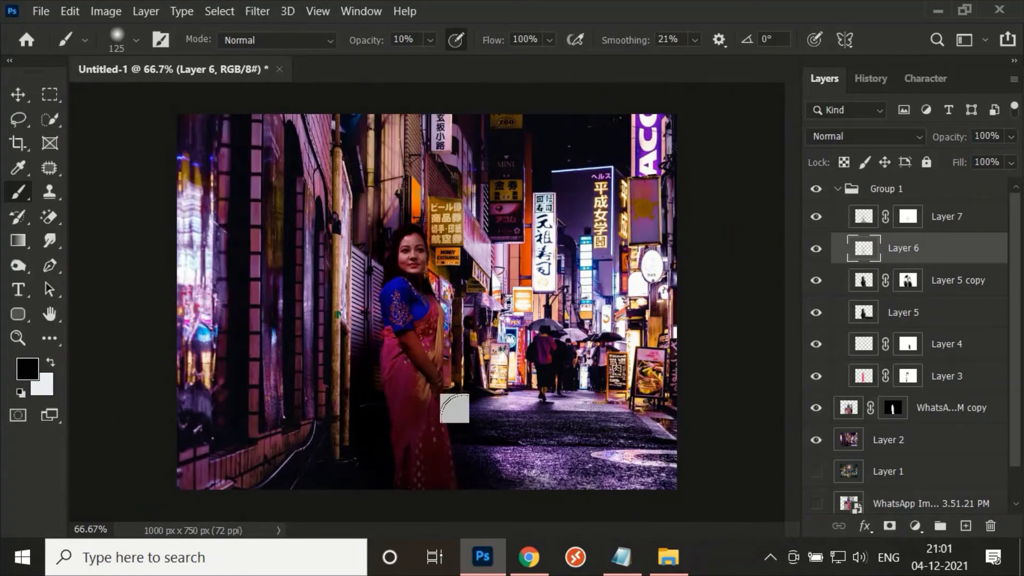
key(ctrl+plus)
key(ctrl+minus)
key(ctrl+plus)
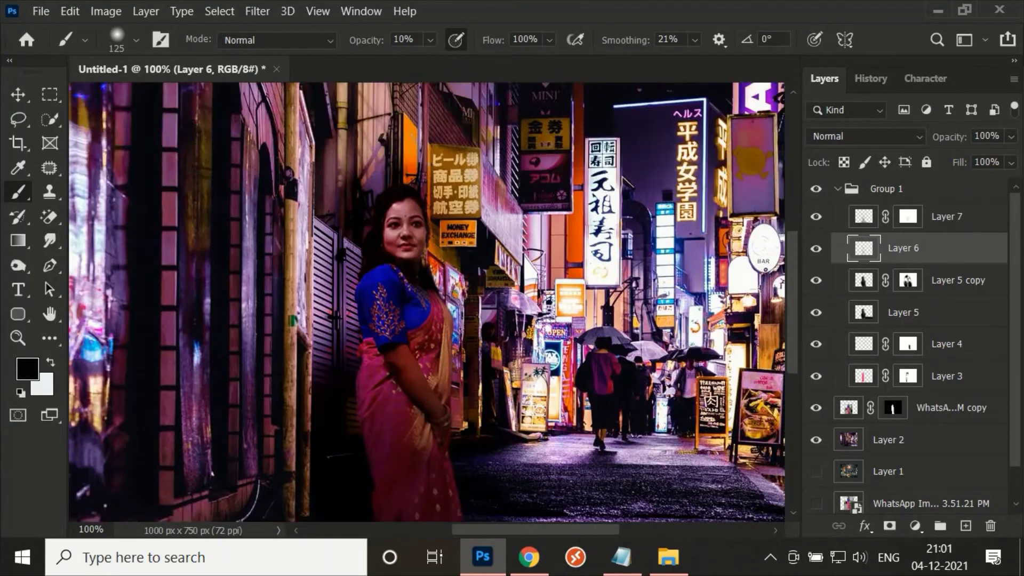
scroll(454, 409, down, 3)
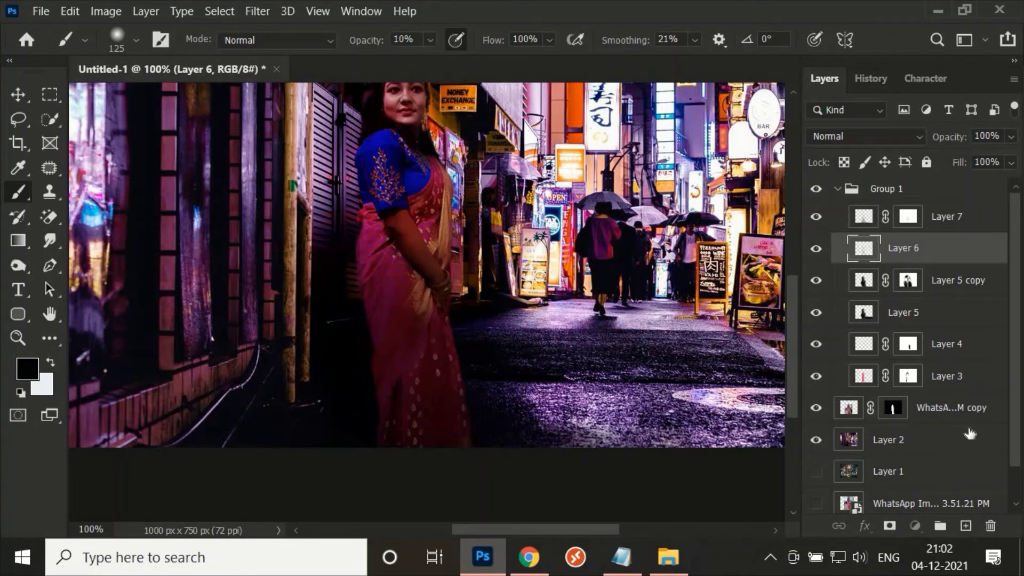
Add a new Layer 8 above Layer 7, restoring it after an accidental delete.
click(965, 526)
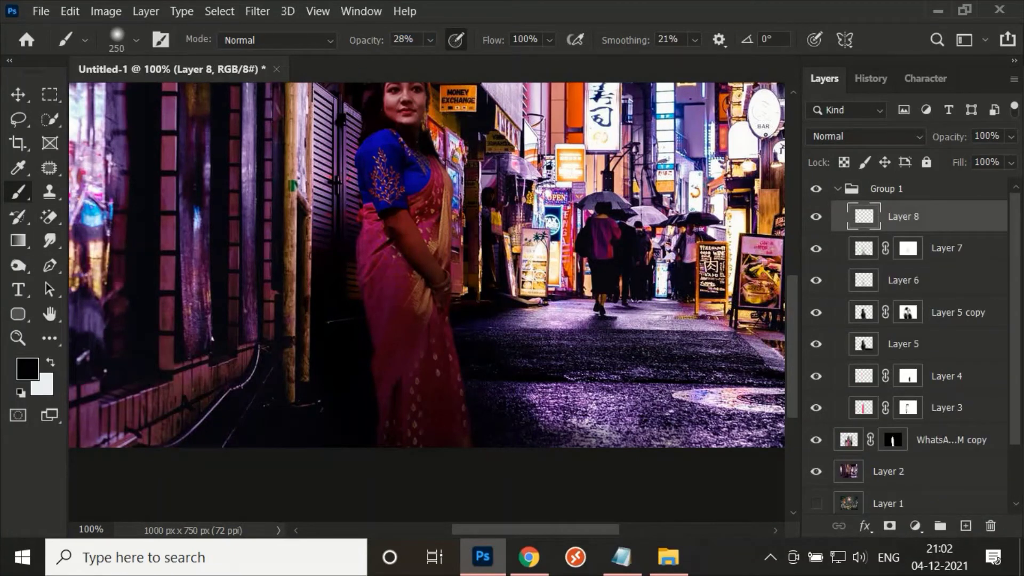
key(bracketleft)
key(bracketleft)
key(bracketleft)
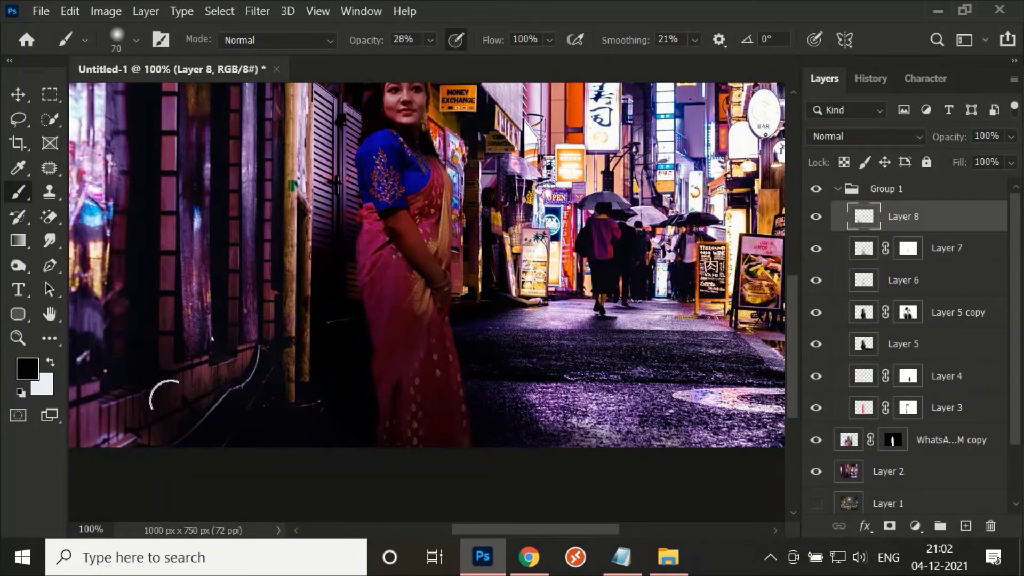
key(bracketright)
key(bracketright)
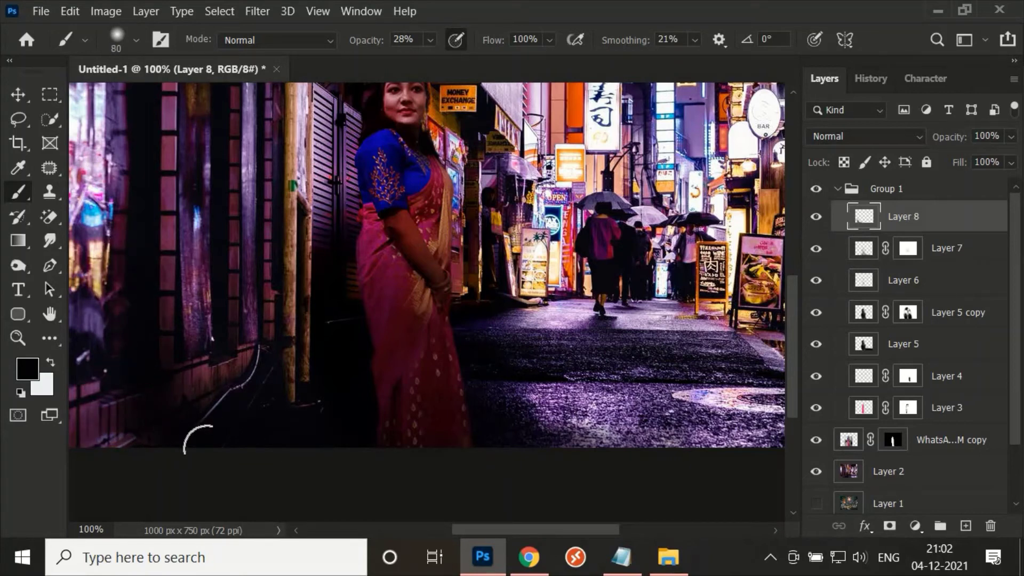
key(Delete)
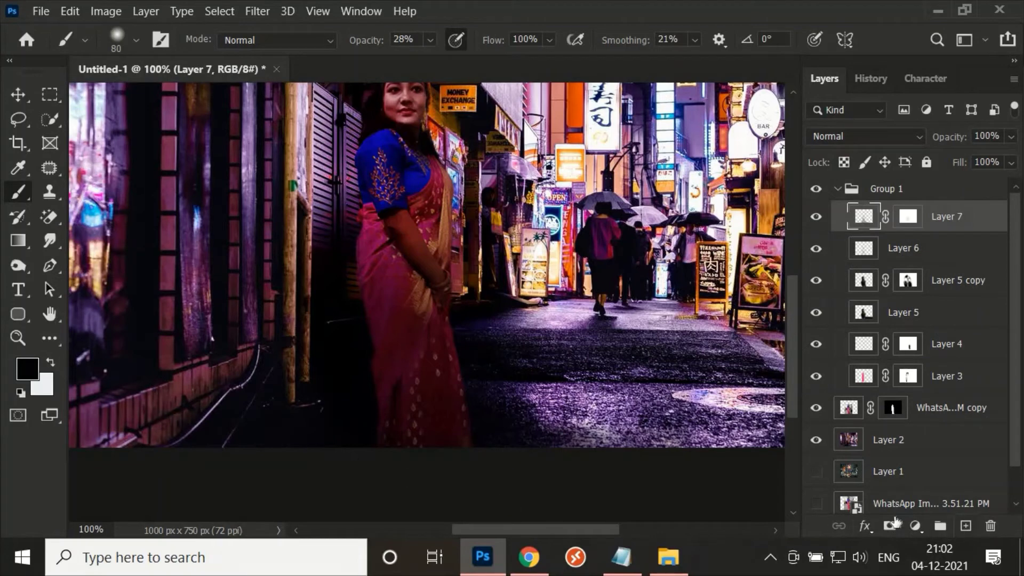
key(ctrl+z)
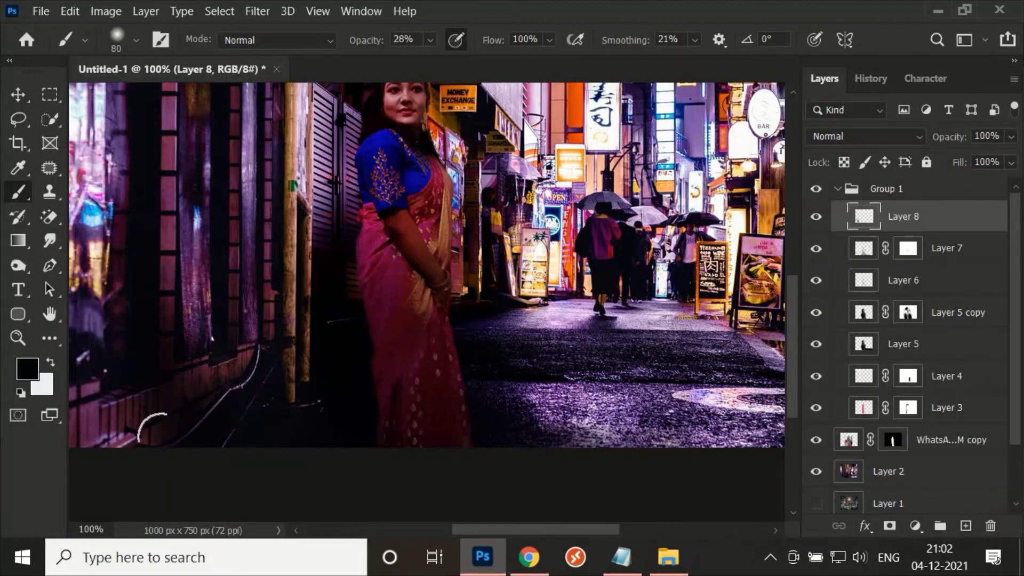
key(bracketright)
key(bracketright)
key(bracketright)
key(bracketright)
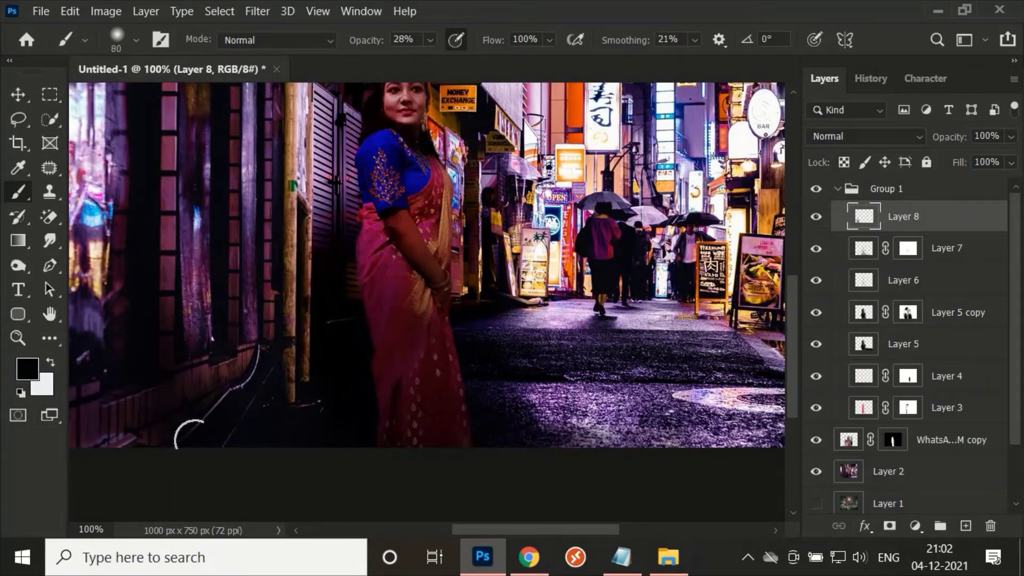
Mask Layer 8 and set a size-125 black brush at 56% opacity.
click(889, 525)
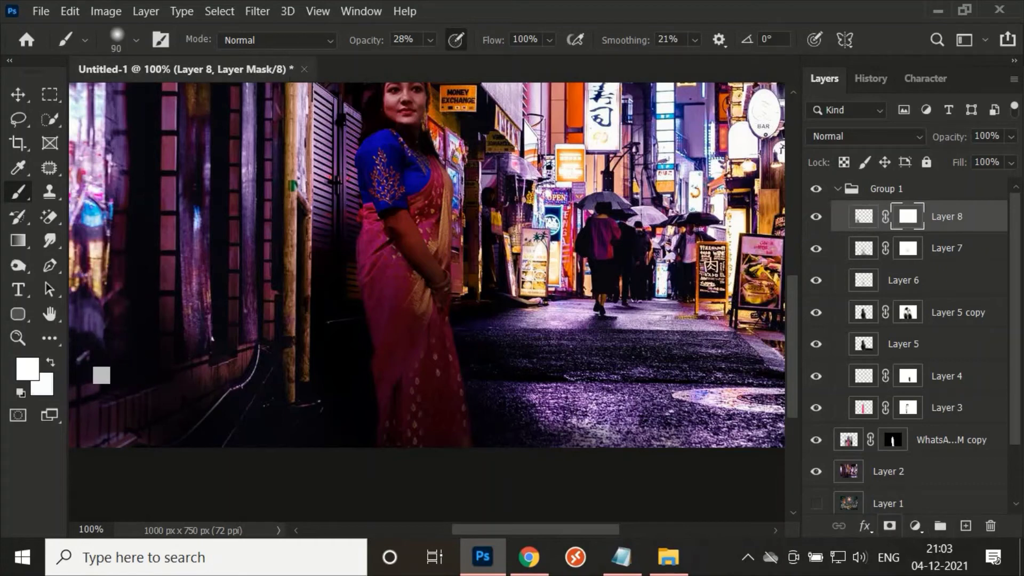
key(bracketright)
key(bracketright)
drag(385, 51, 472, 67)
key(d)
key(8)
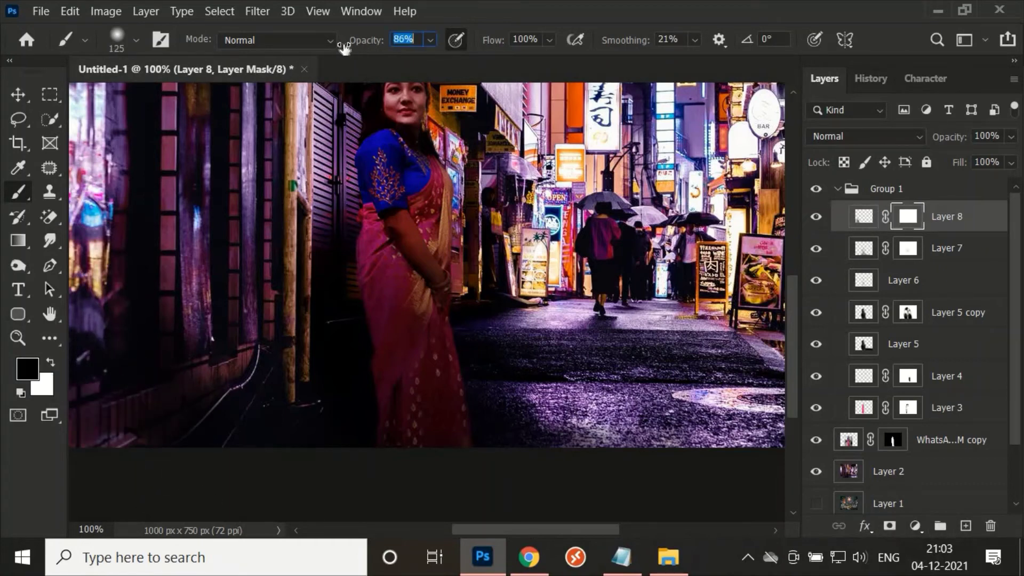
key(5)
key(6)
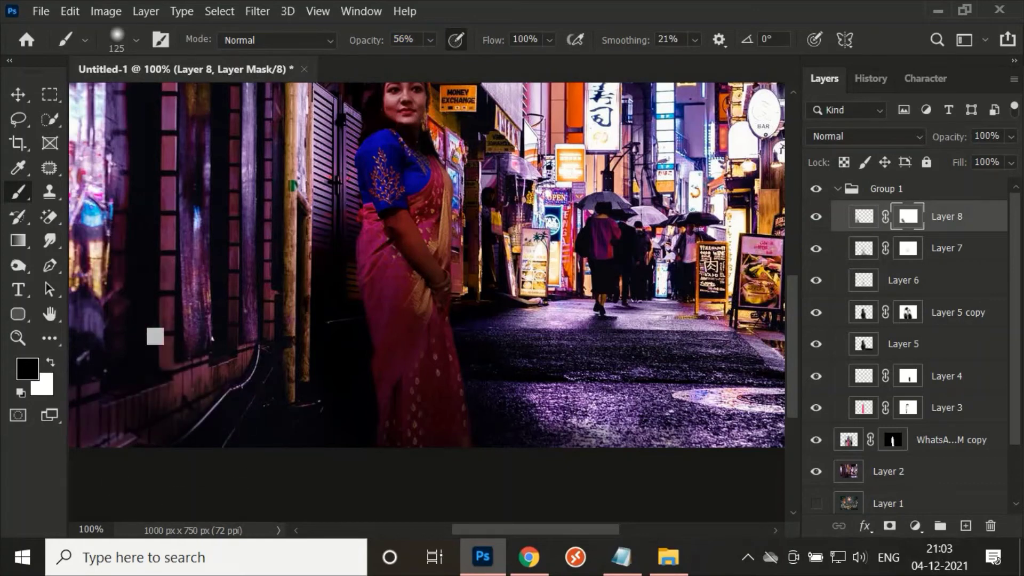
key(ctrl+minus)
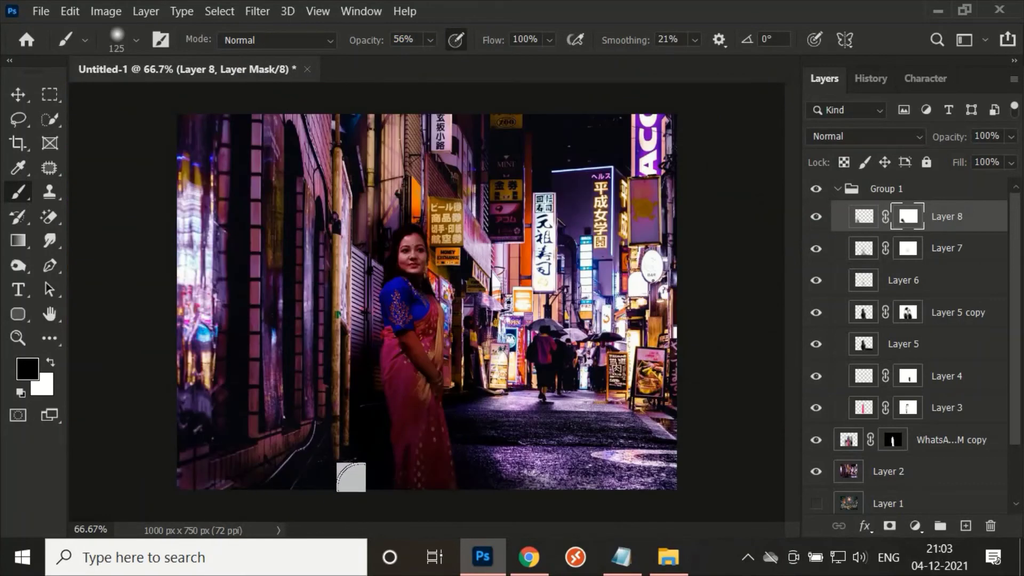
Attempt to transform the layers from Group 1 down to the woman, then cancel and dismiss the error.
click(863, 451)
shift+click(856, 194)
key(ctrl+t)
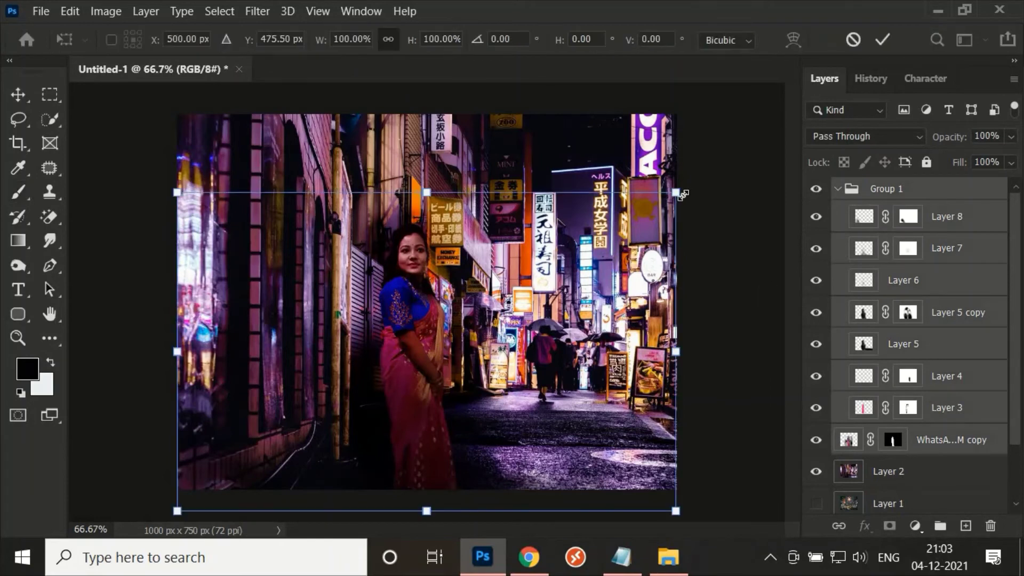
drag(676, 187, 672, 190)
drag(409, 380, 401, 375)
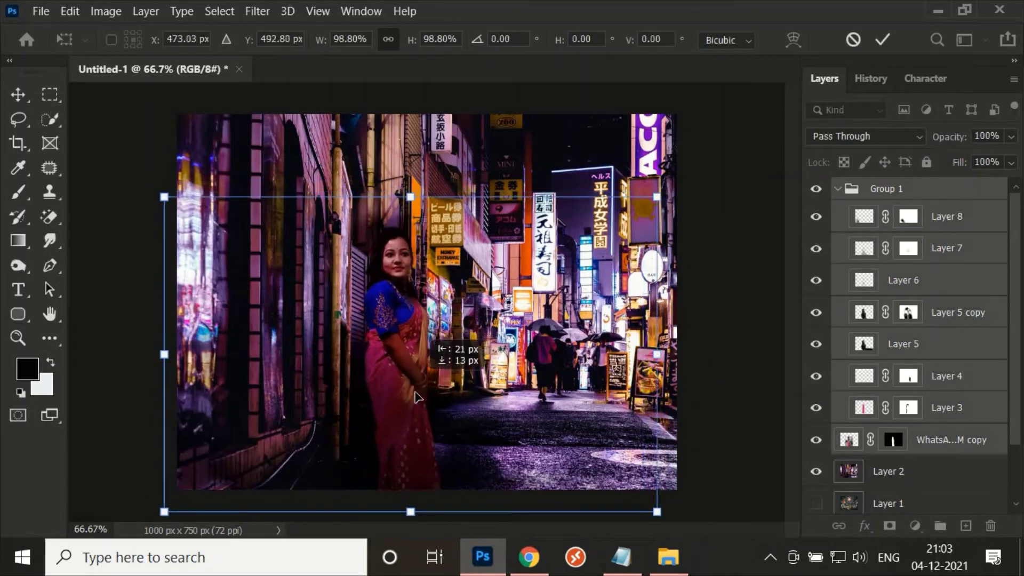
key(b)
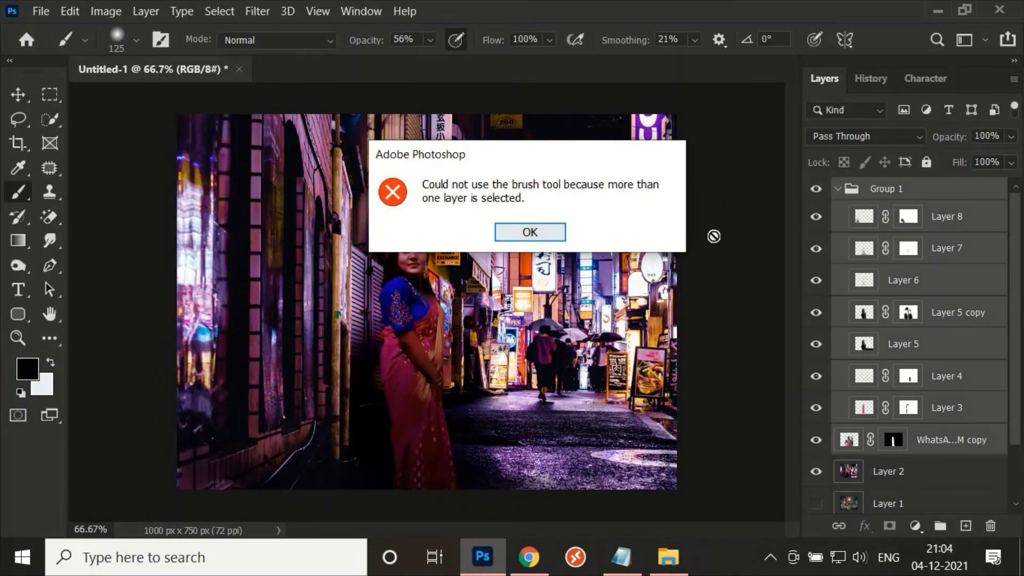
key(Return)
Compare with Group 1 hidden, then add a layer mask to Group 1 and switch to white.
click(816, 189)
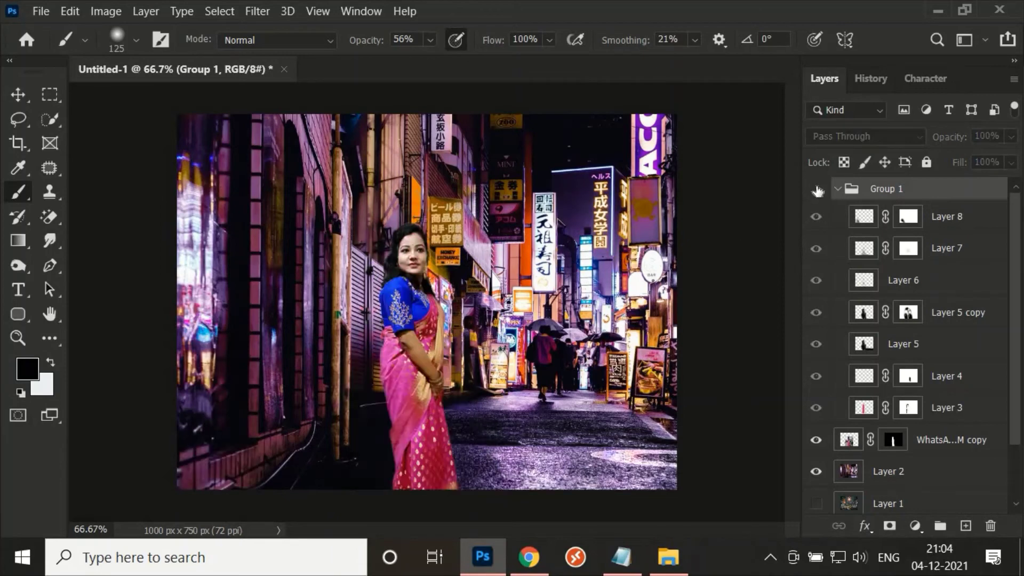
click(816, 189)
click(890, 526)
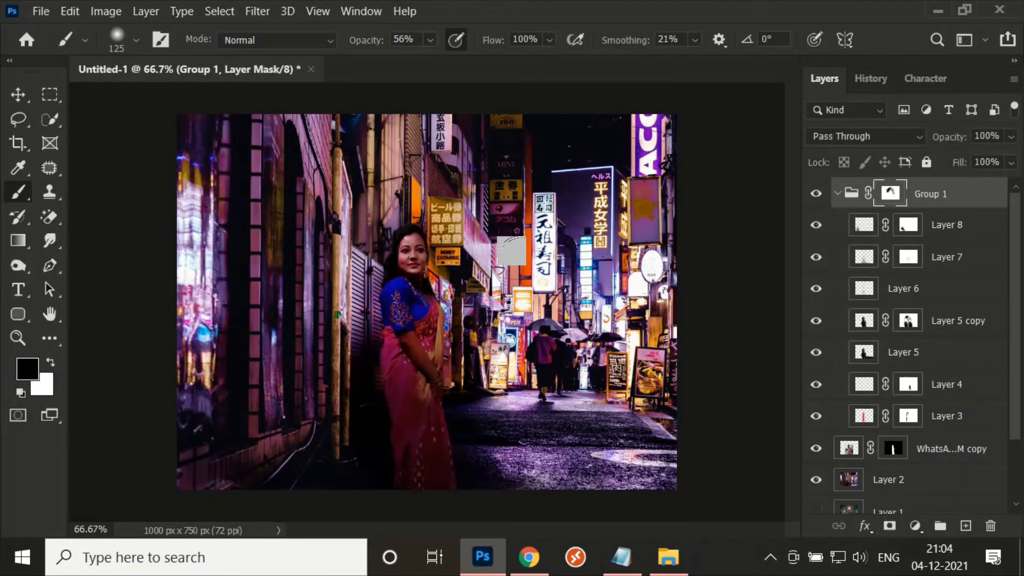
key(x)
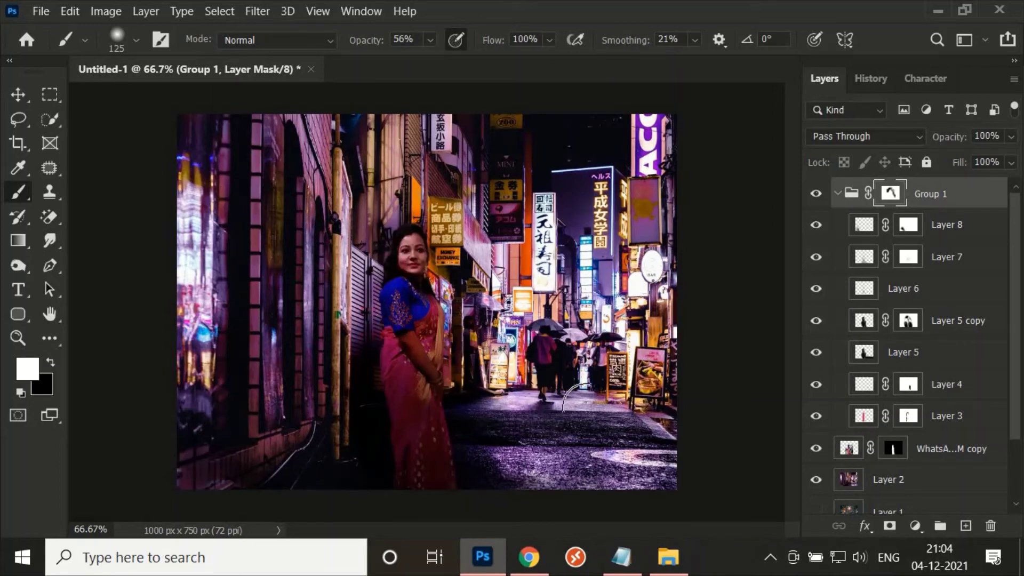
Paint black shadow over the left neon wall on Layer 8's pixels.
click(860, 235)
key(x)
drag(187, 440, 201, 374)
key(bracketleft)
key(bracketleft)
key(bracketleft)
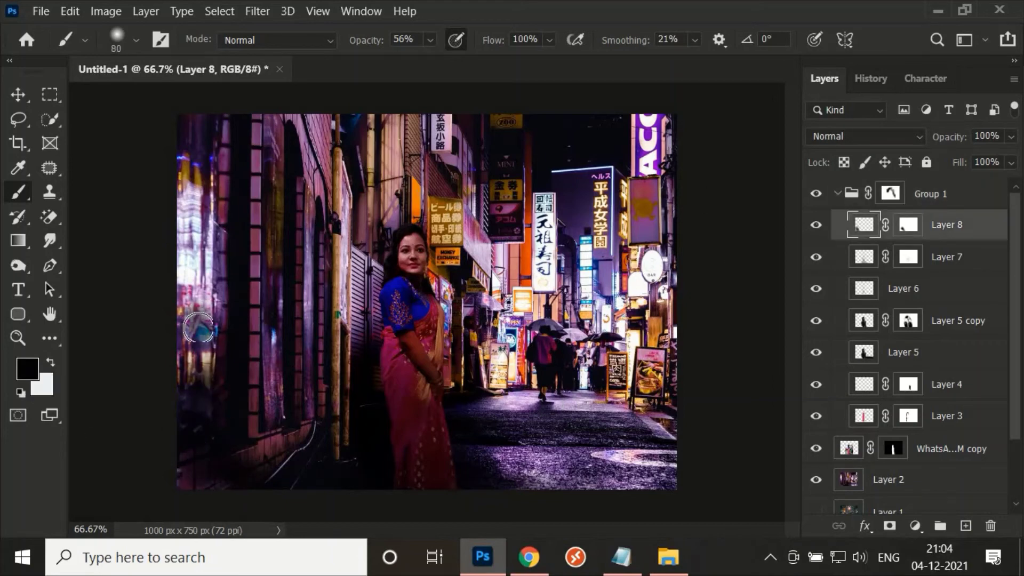
mouse_move(198, 321)
mouse_down()
mouse_move(194, 359)
mouse_move(220, 371)
mouse_up()
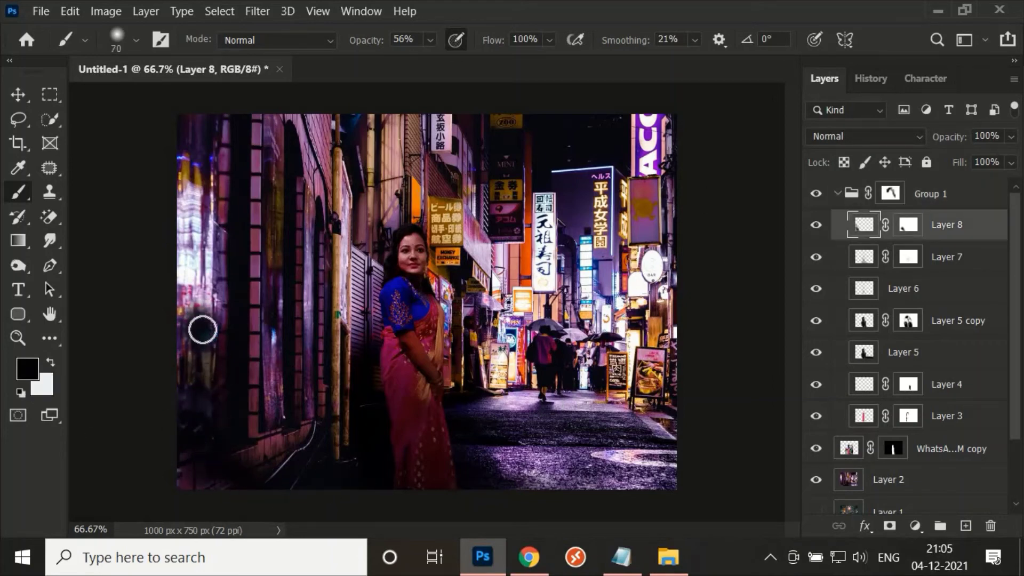
key(bracketright)
key(bracketright)
key(x)
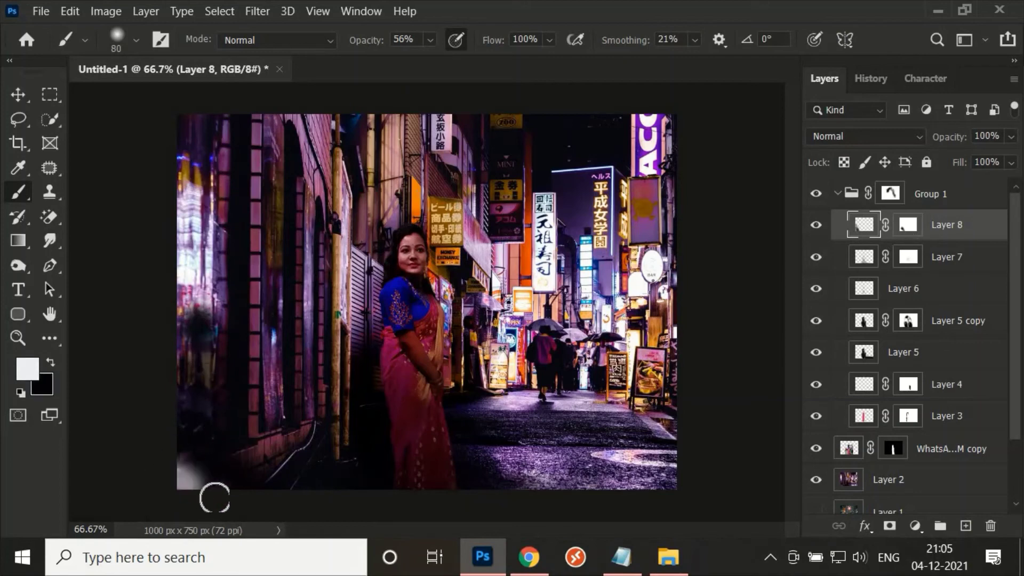
On Layer 8's mask, paint black at 36% opacity to hide part of the left-side shadow.
click(908, 225)
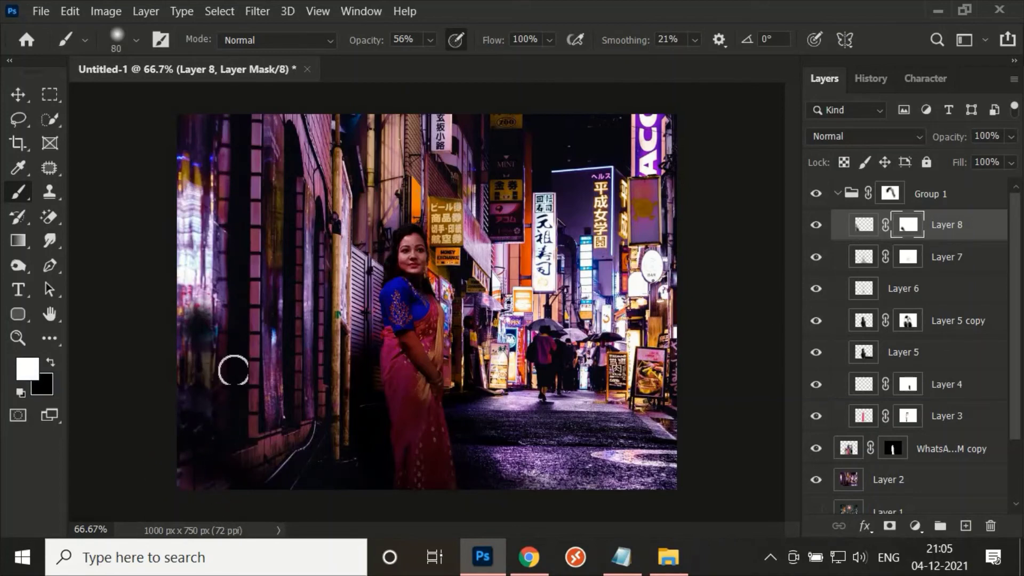
key(6)
key(bracketright)
key(bracketright)
key(bracketright)
key(x)
drag(368, 40, 356, 80)
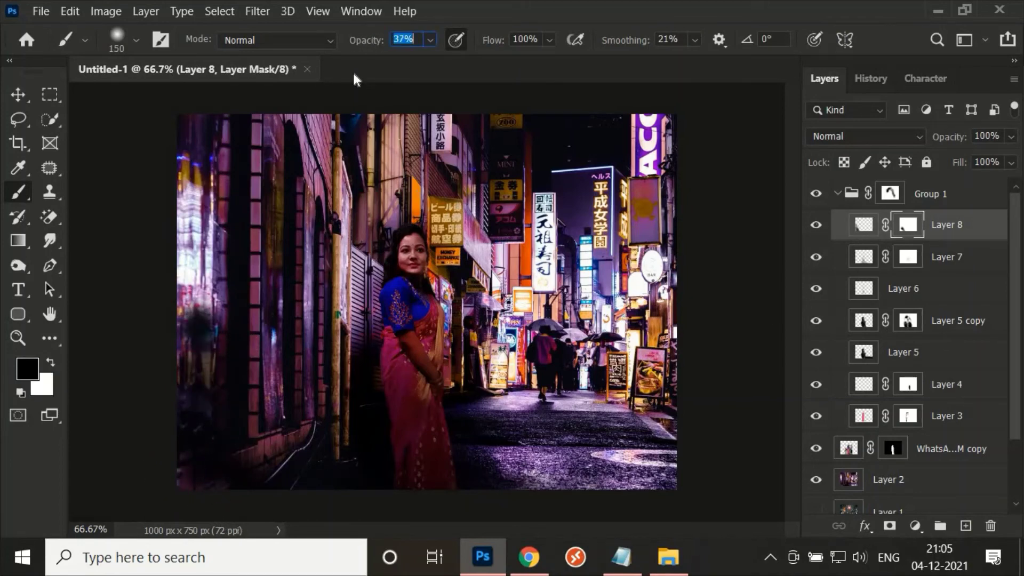
text(36)
drag(203, 320, 194, 425)
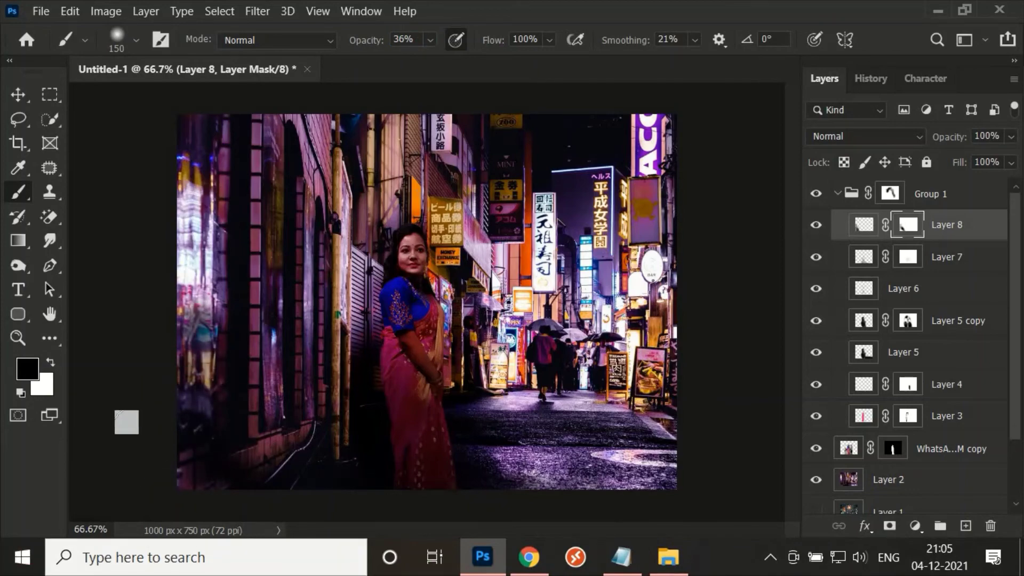
Fit the whole image in view and compare it with Group 1 hidden.
scroll(662, 421, up, 1)
scroll(632, 411, down, 2)
scroll(632, 411, up, 3)
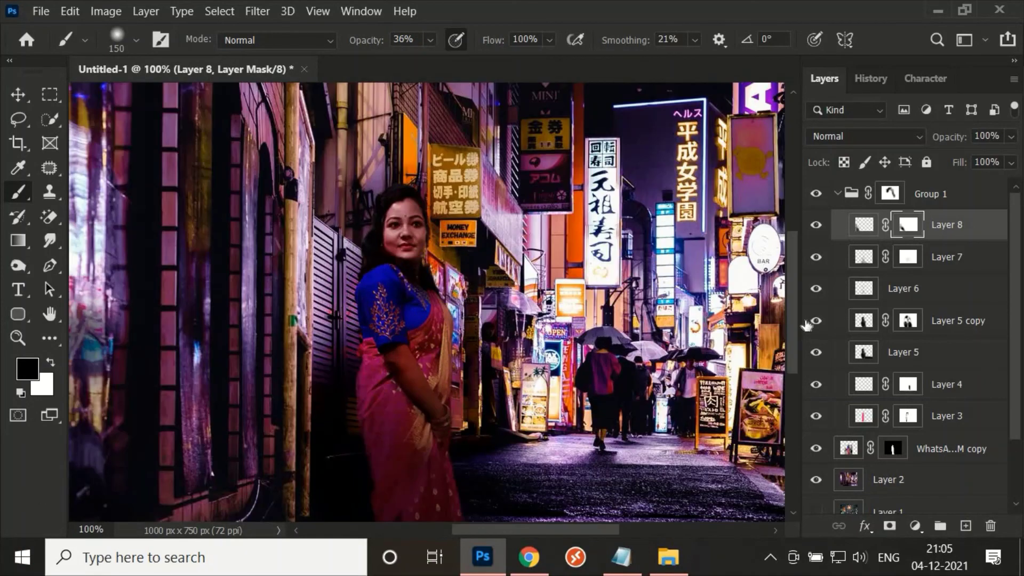
key(ctrl+minus)
key(ctrl+minus)
key(ctrl+plus)
click(817, 195)
click(817, 195)
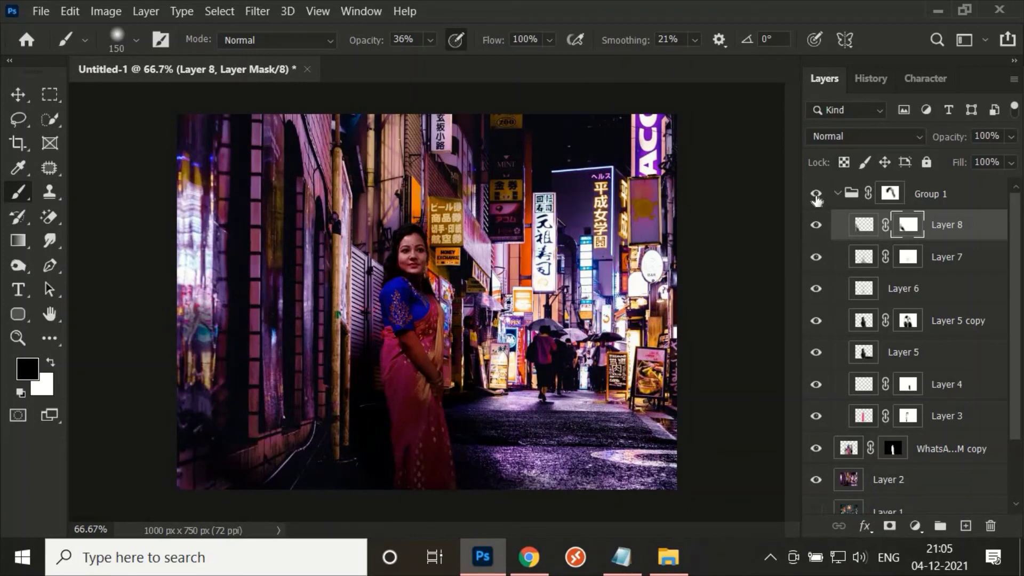
Retarget Layer 8's pixels with a 250 black brush, and hide Layer 6.
click(864, 224)
key(x)
key(bracketright)
key(bracketright)
key(bracketright)
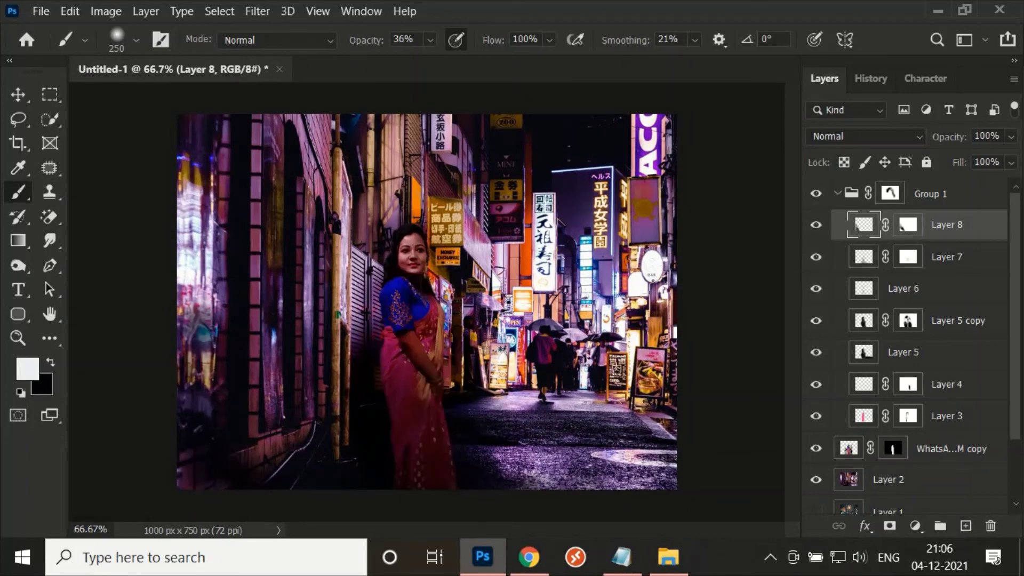
key(x)
text(16)
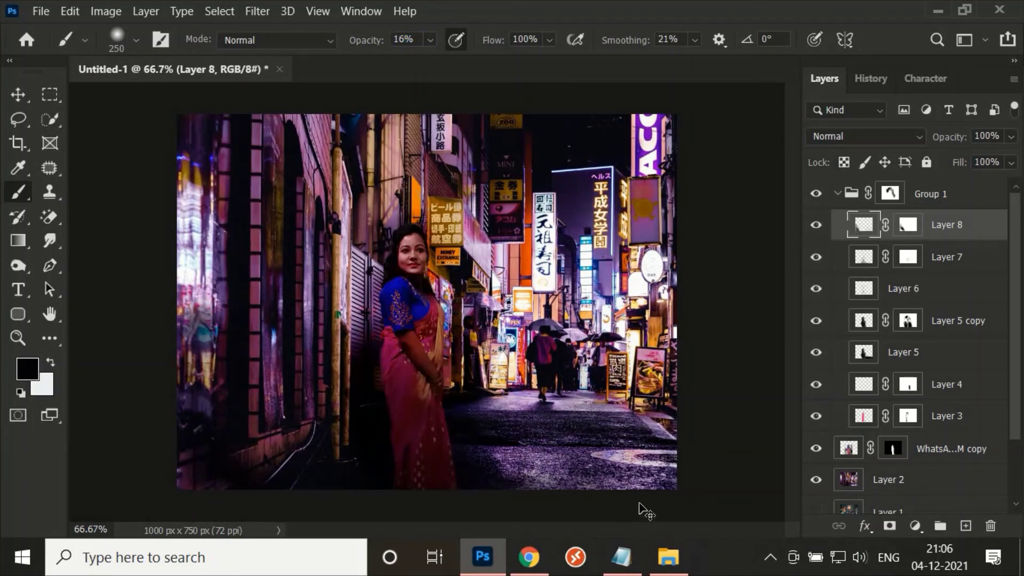
click(816, 289)
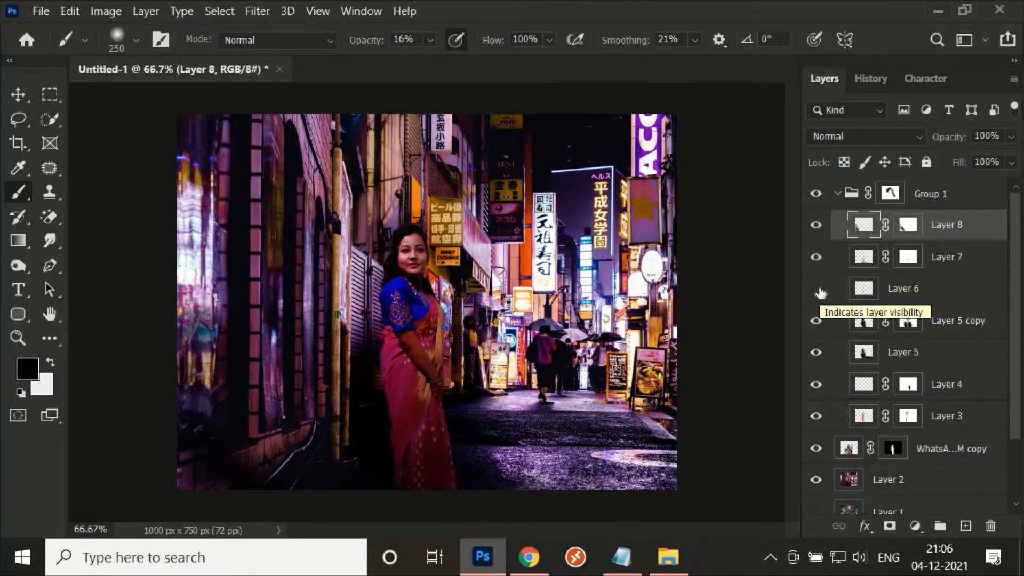
Show Layer 6 again and set its fill to 92%.
click(817, 289)
click(901, 289)
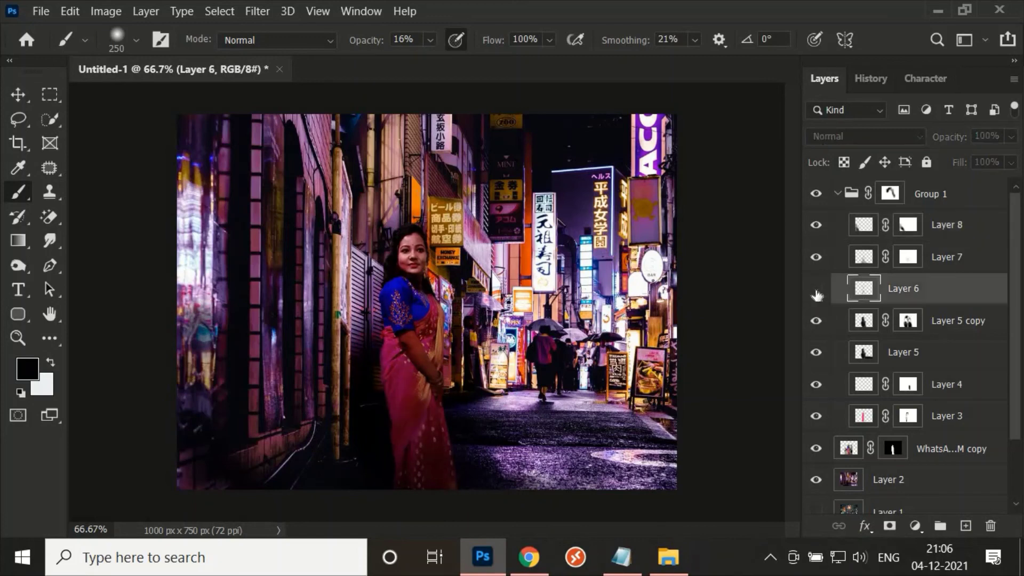
drag(960, 163, 910, 171)
drag(972, 181, 901, 181)
text(100)
key(Return)
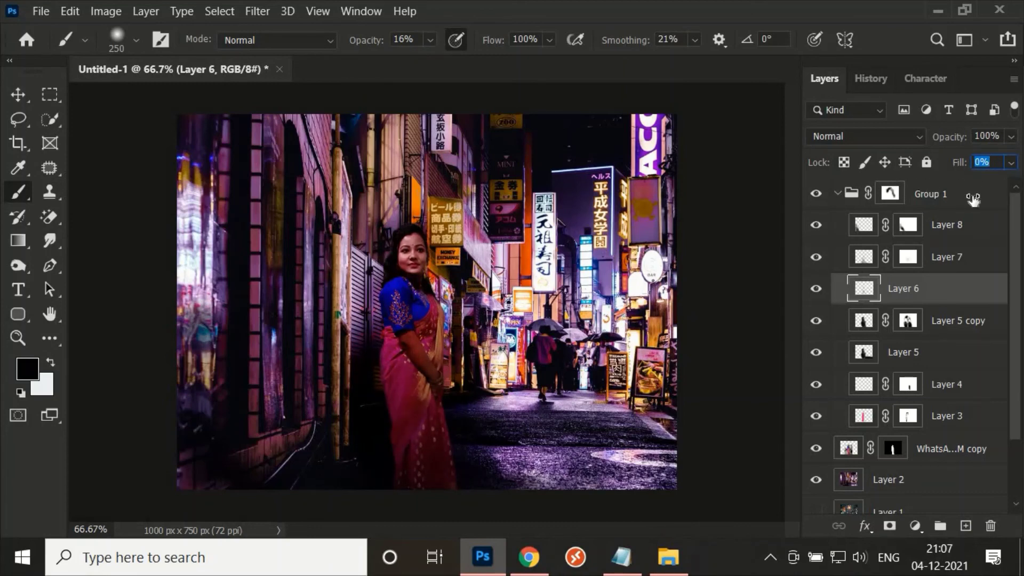
drag(973, 199, 1019, 199)
Toggle Layer 5 copy, Layer 5, the woman's cut-out and Group 1 to compare.
scroll(907, 255, down, 3)
double_click(815, 245)
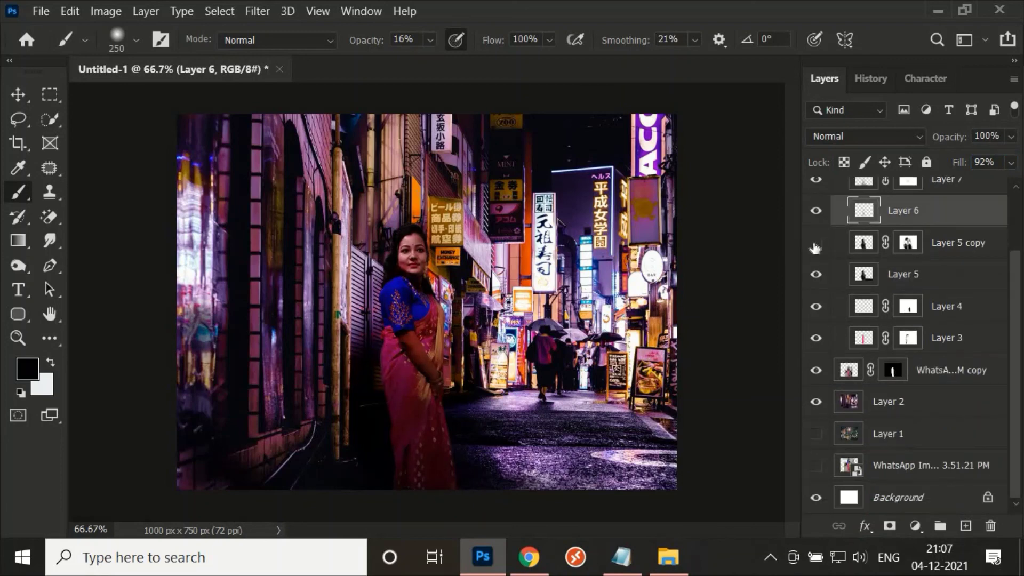
double_click(815, 245)
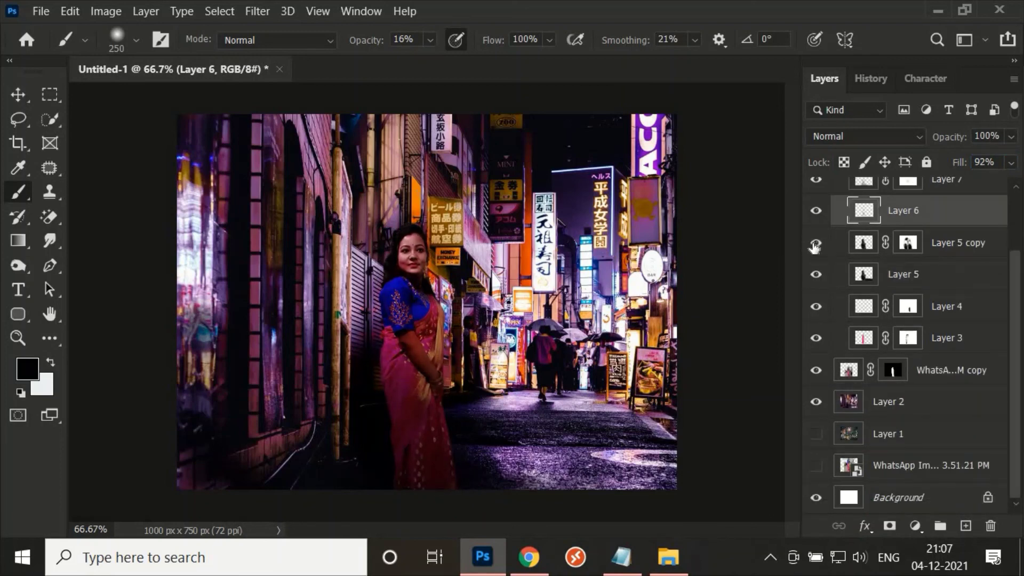
double_click(817, 275)
double_click(818, 371)
scroll(679, 288, up, 1)
scroll(829, 199, up, 2)
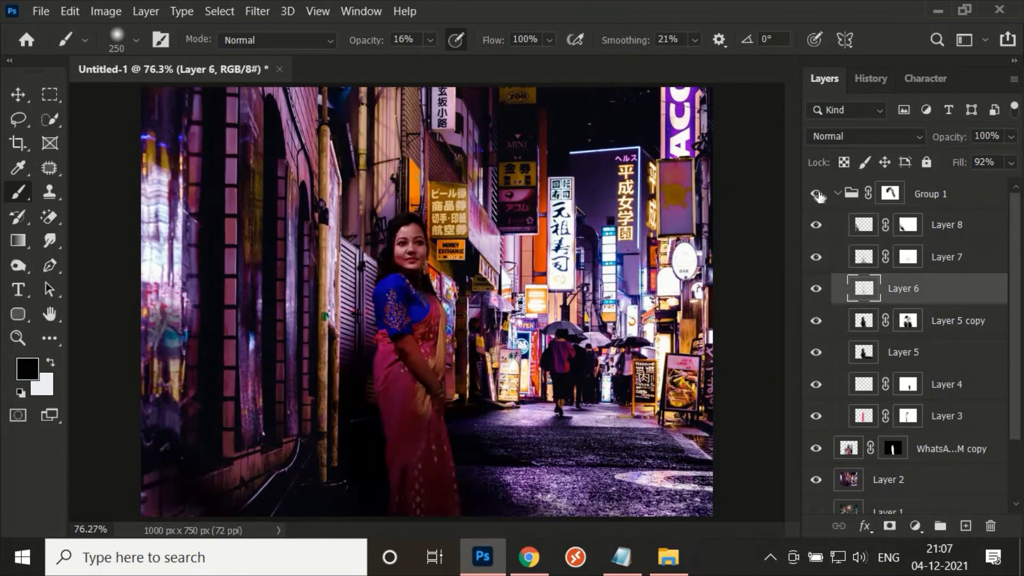
double_click(818, 195)
Target Group 1's mask with a size-125 brush at adjusted opacity.
click(890, 194)
drag(368, 43, 384, 43)
key(bracketleft)
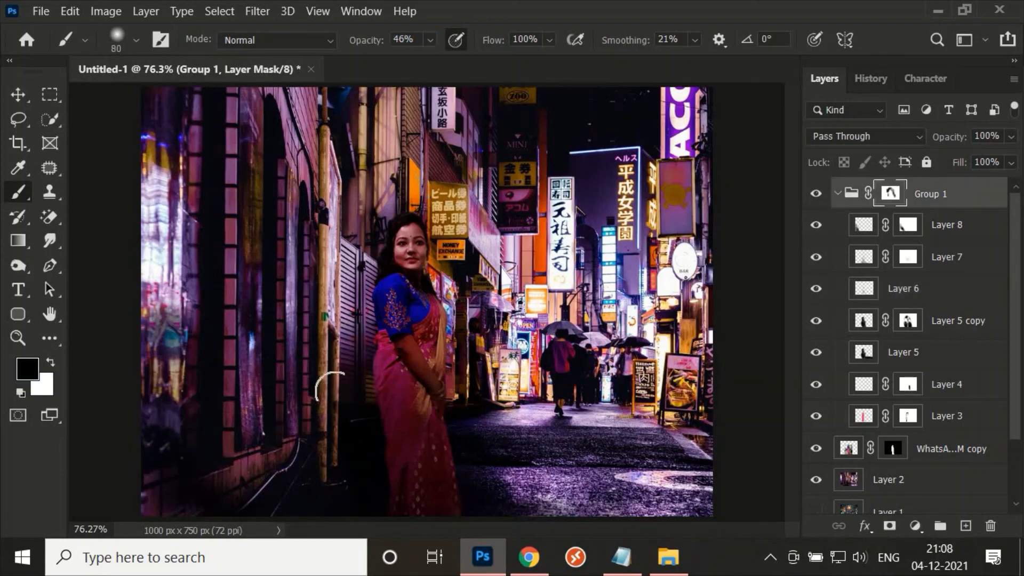